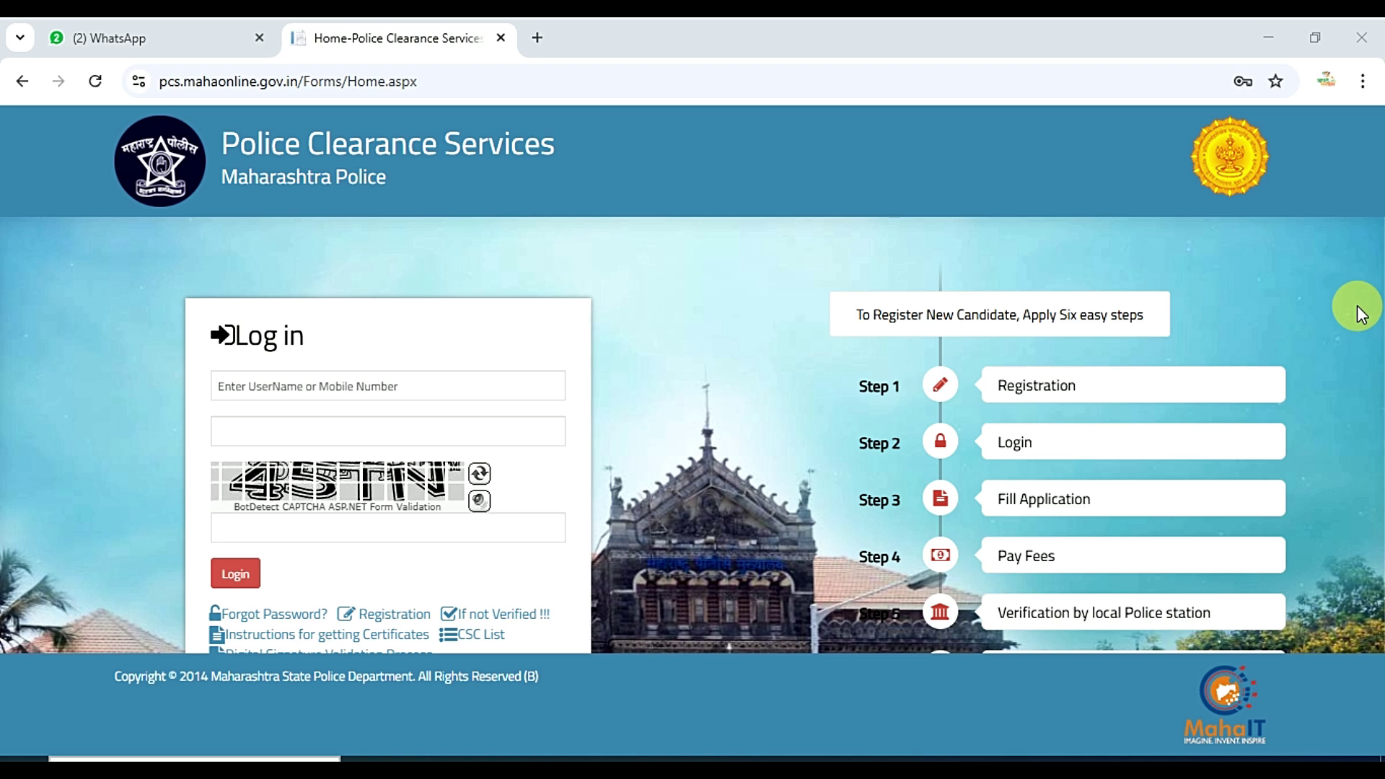
- Log in to the Police Clearance Services account and open the Character Certificate service
{"action": "left_click", "coordinate": [469, 386]}
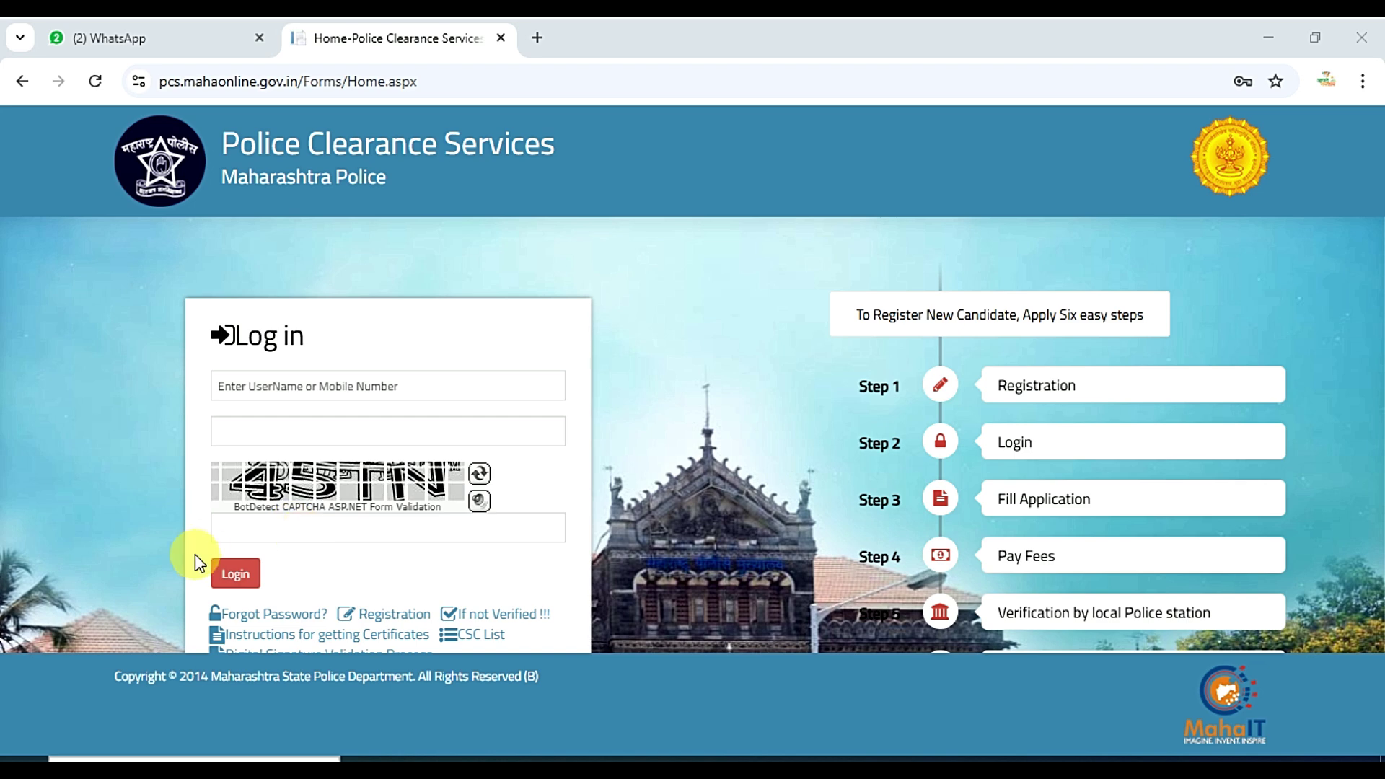
{"action": "left_click", "coordinate": [254, 573]}
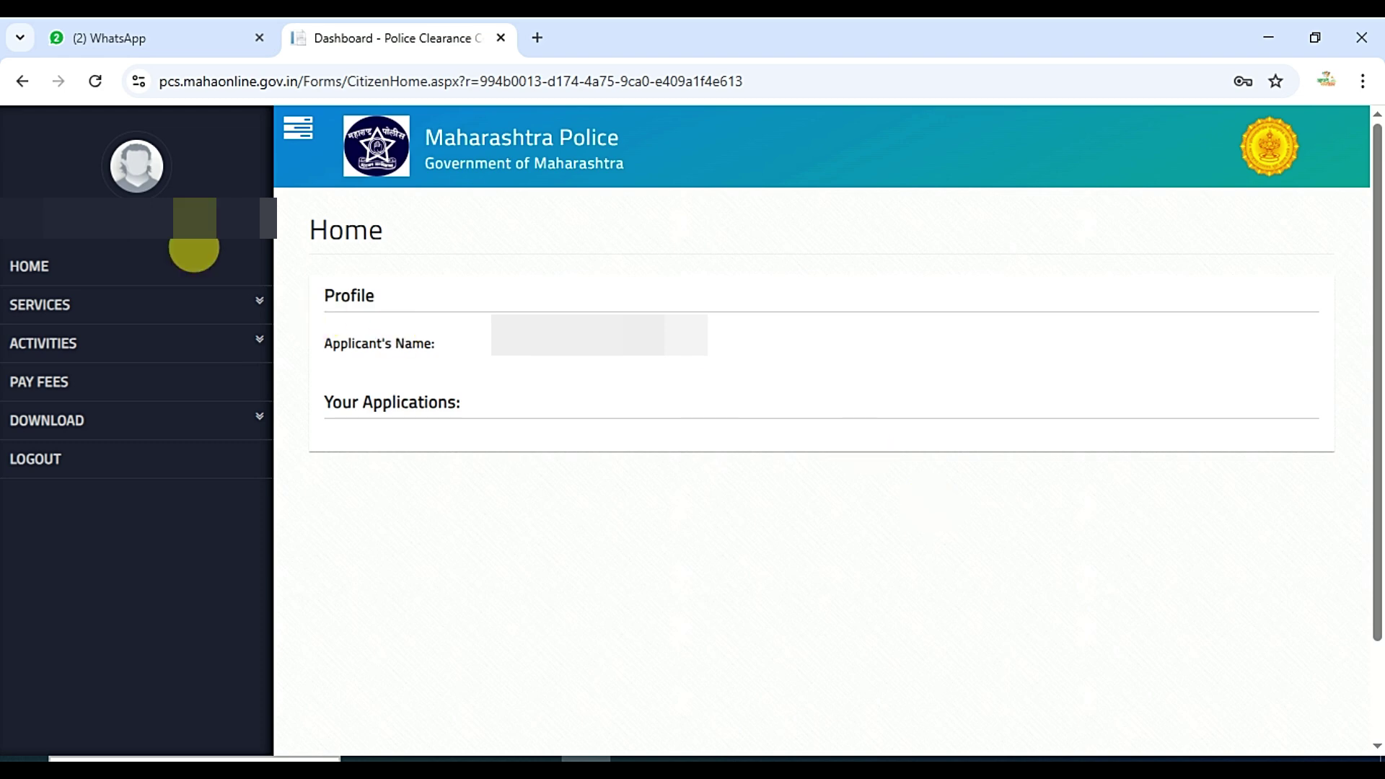
{"action": "left_click", "coordinate": [219, 315]}
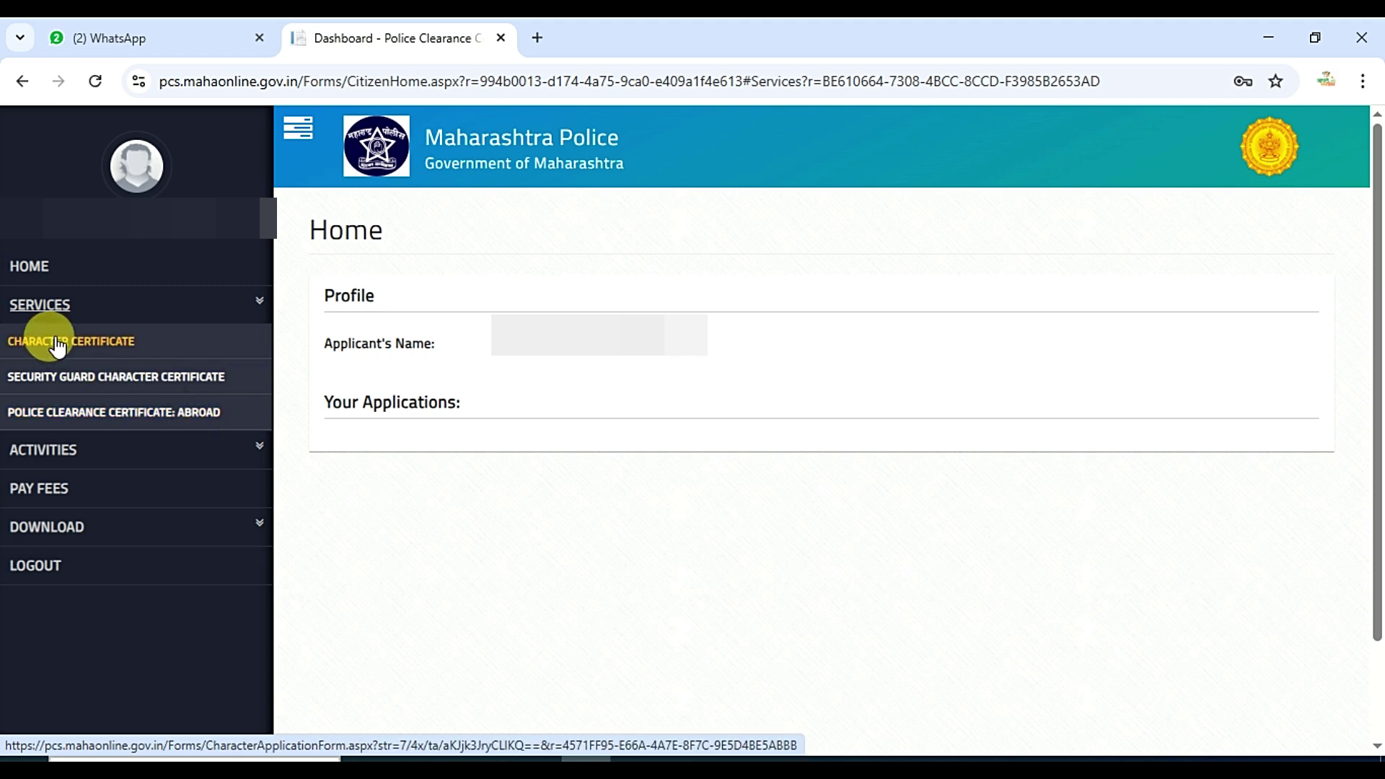
{"action": "left_click", "coordinate": [105, 352]}
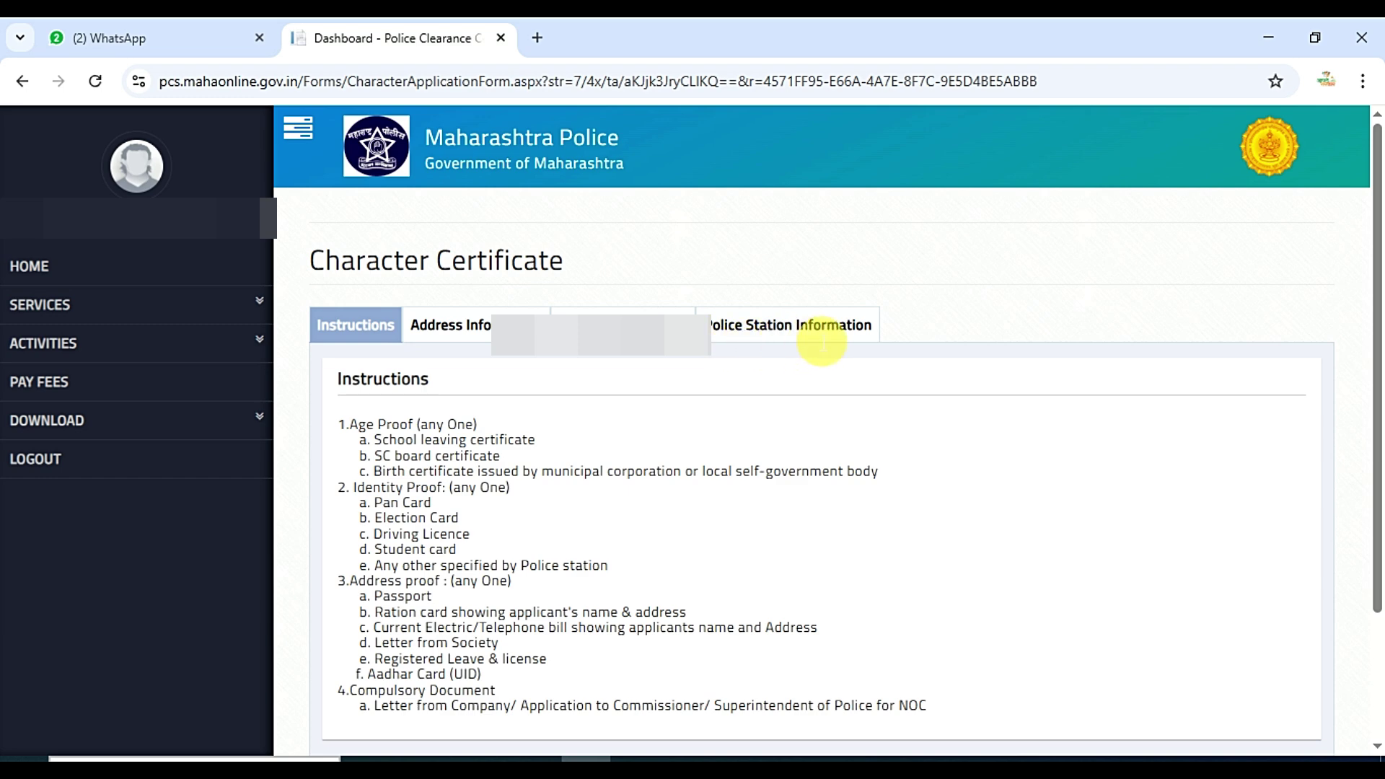
- Examine the instructions on age, identity and address proofs and the compulsory document for the Character Certificate
{"action": "scroll", "coordinate": [949, 368], "scroll_direction": "down", "scroll_amount": 1}
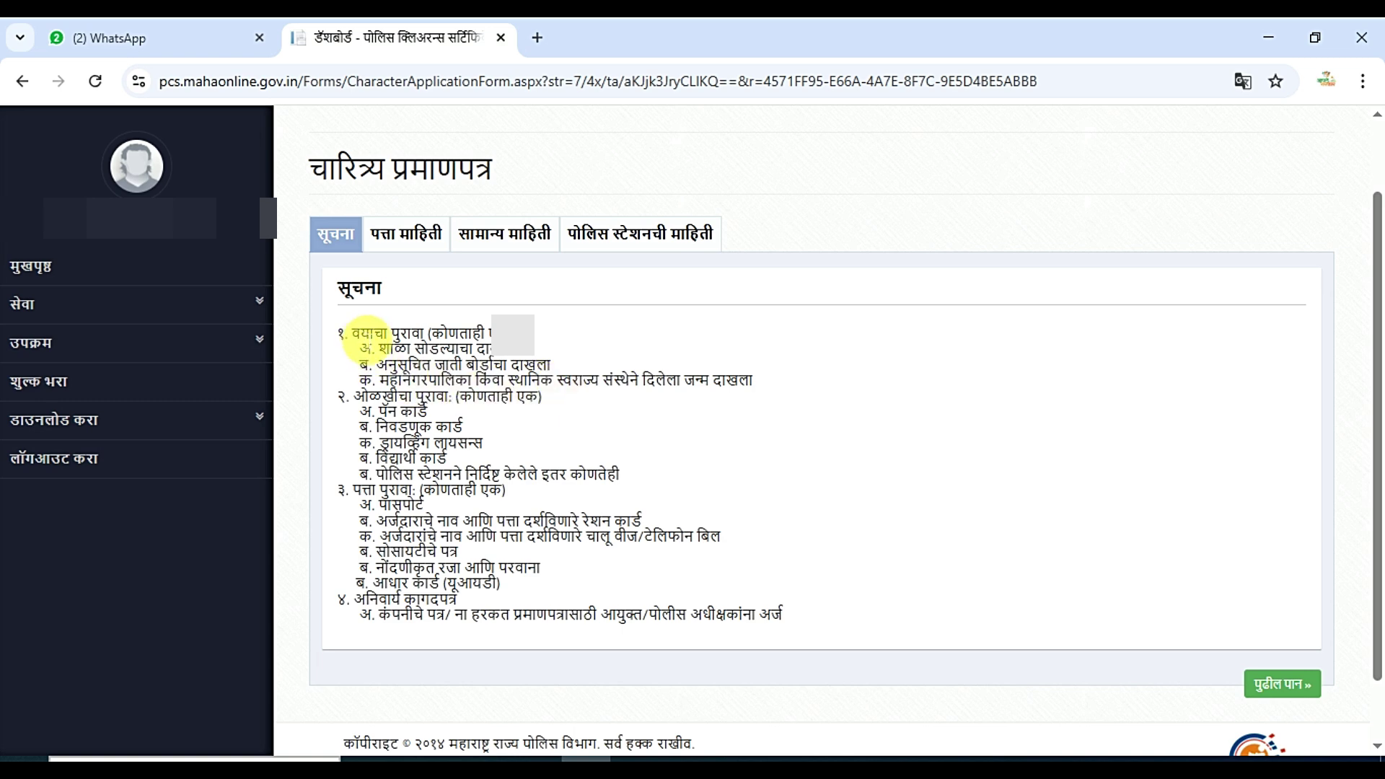
{"action": "left_click_drag", "start_coordinate": [430, 334], "coordinate": [497, 336]}
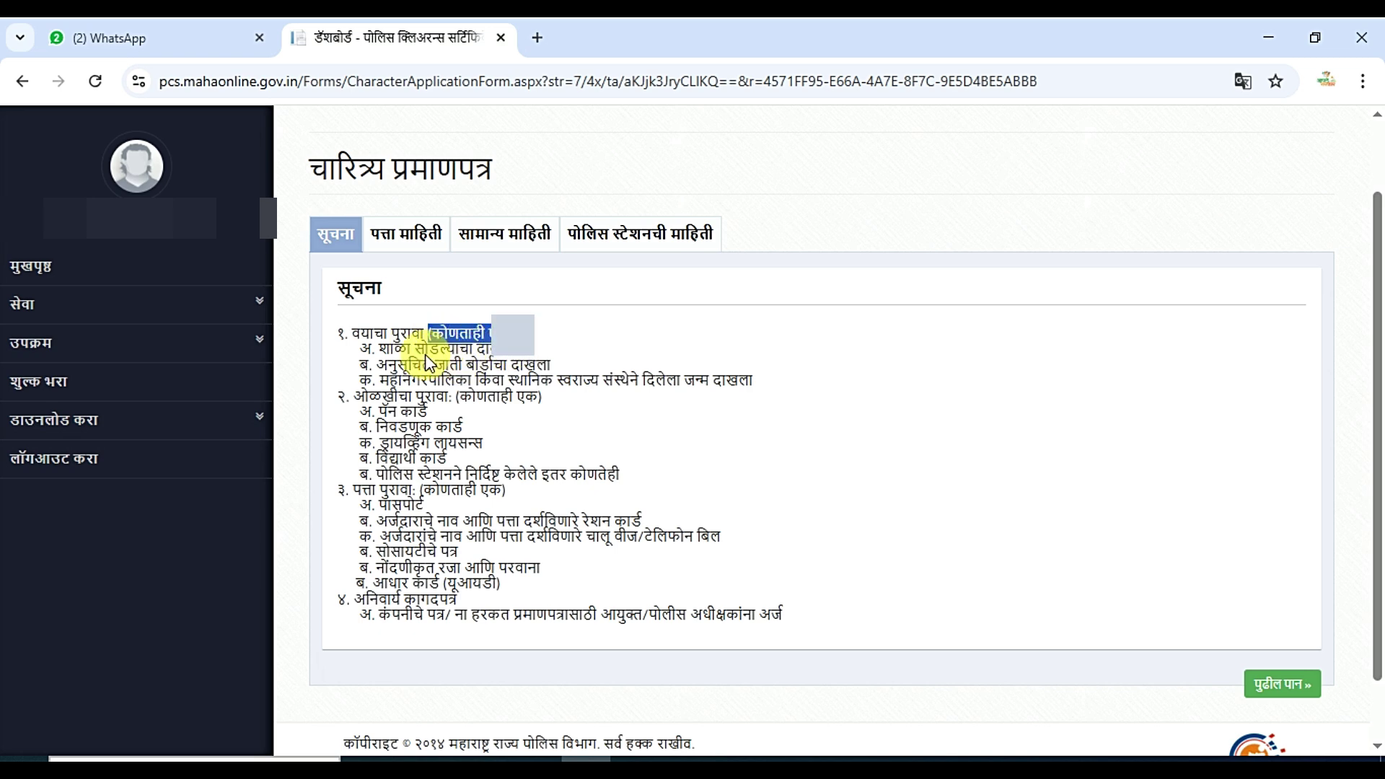
{"action": "left_click_drag", "start_coordinate": [382, 348], "coordinate": [472, 334]}
{"action": "left_click_drag", "start_coordinate": [382, 381], "coordinate": [465, 365]}
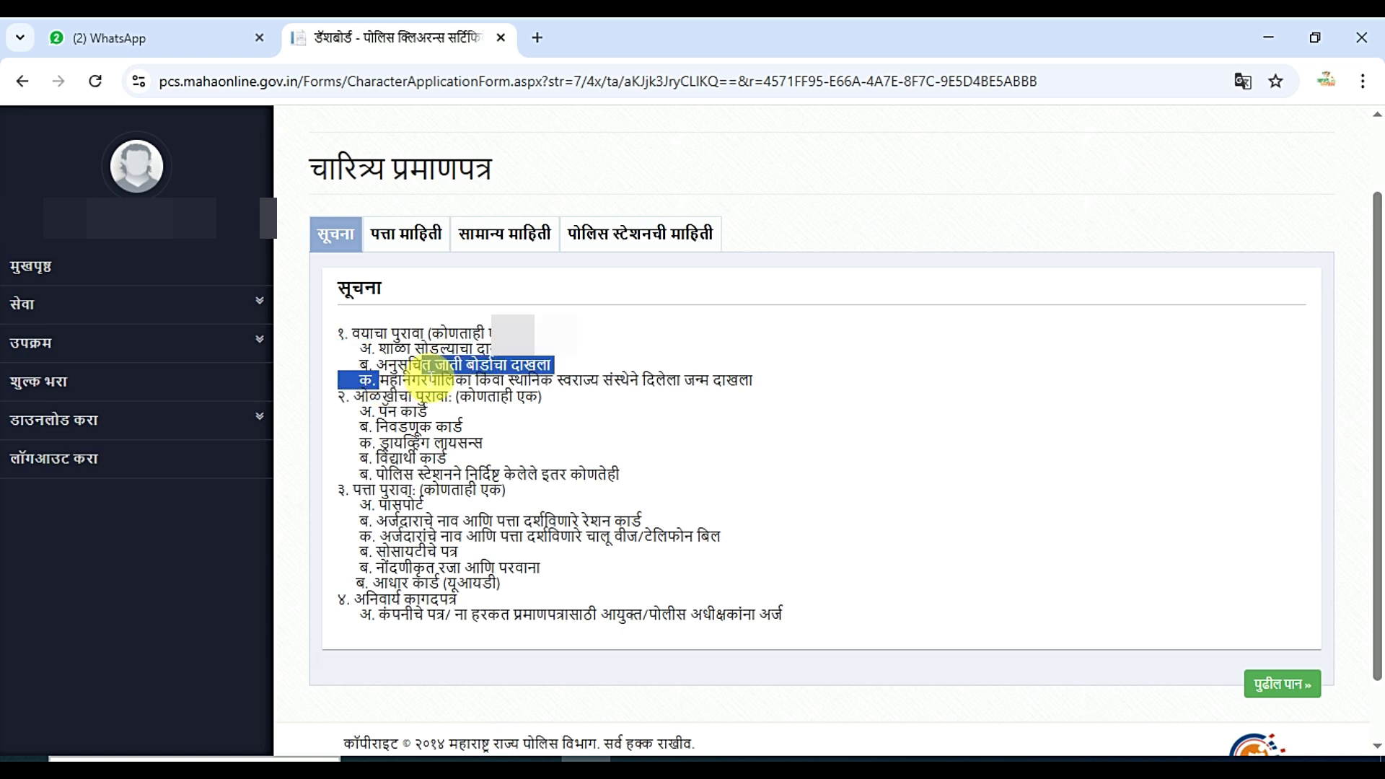
{"action": "left_click", "coordinate": [561, 411]}
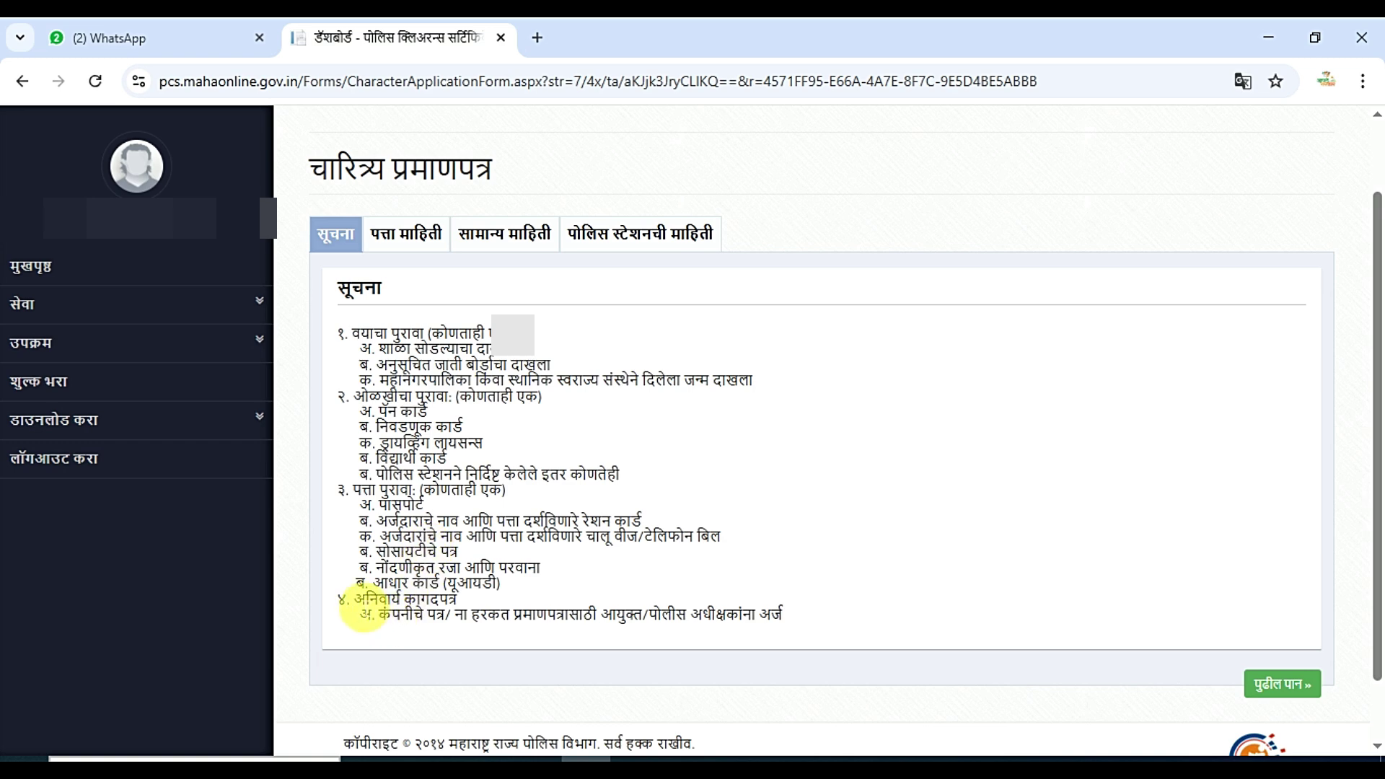
{"action": "left_click_drag", "start_coordinate": [364, 599], "coordinate": [457, 606]}
{"action": "left_click", "coordinate": [418, 633]}
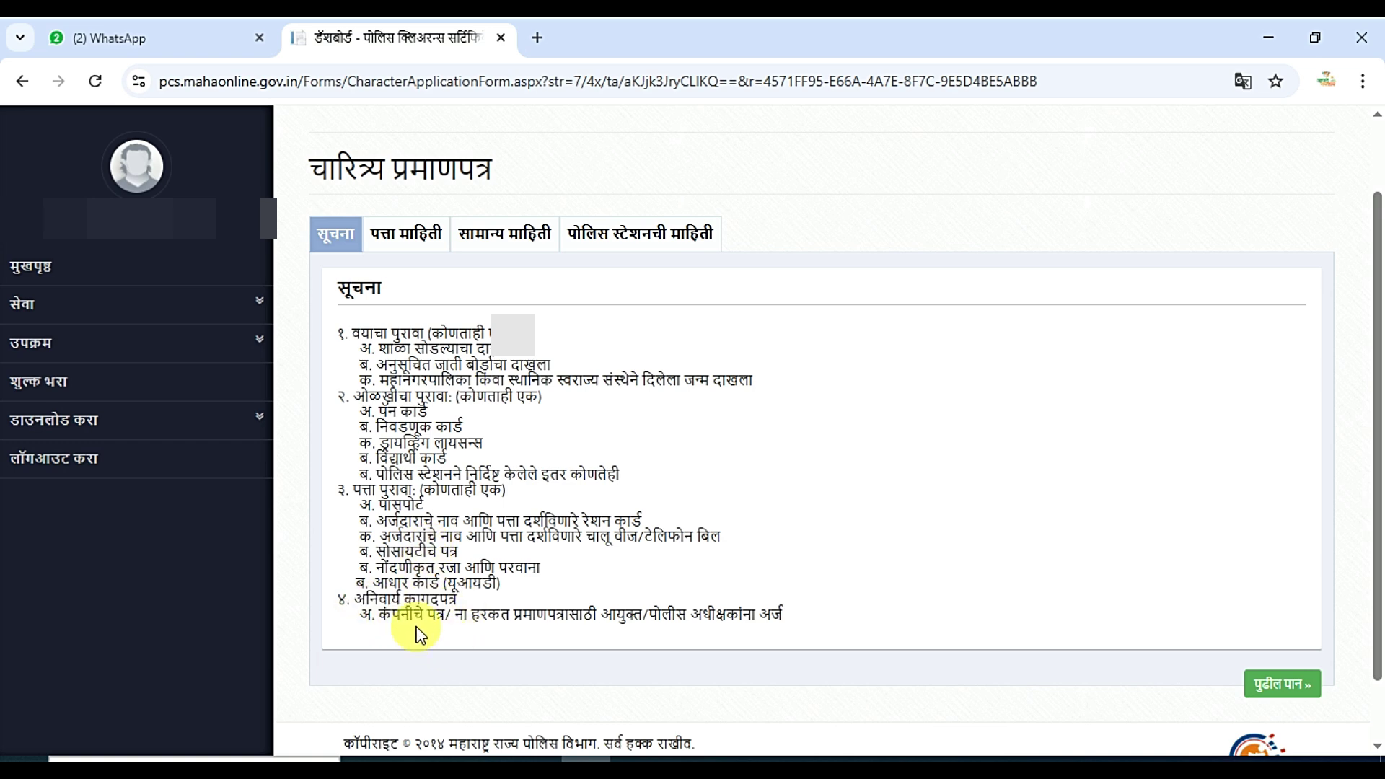
{"action": "left_click_drag", "start_coordinate": [455, 615], "coordinate": [792, 617]}
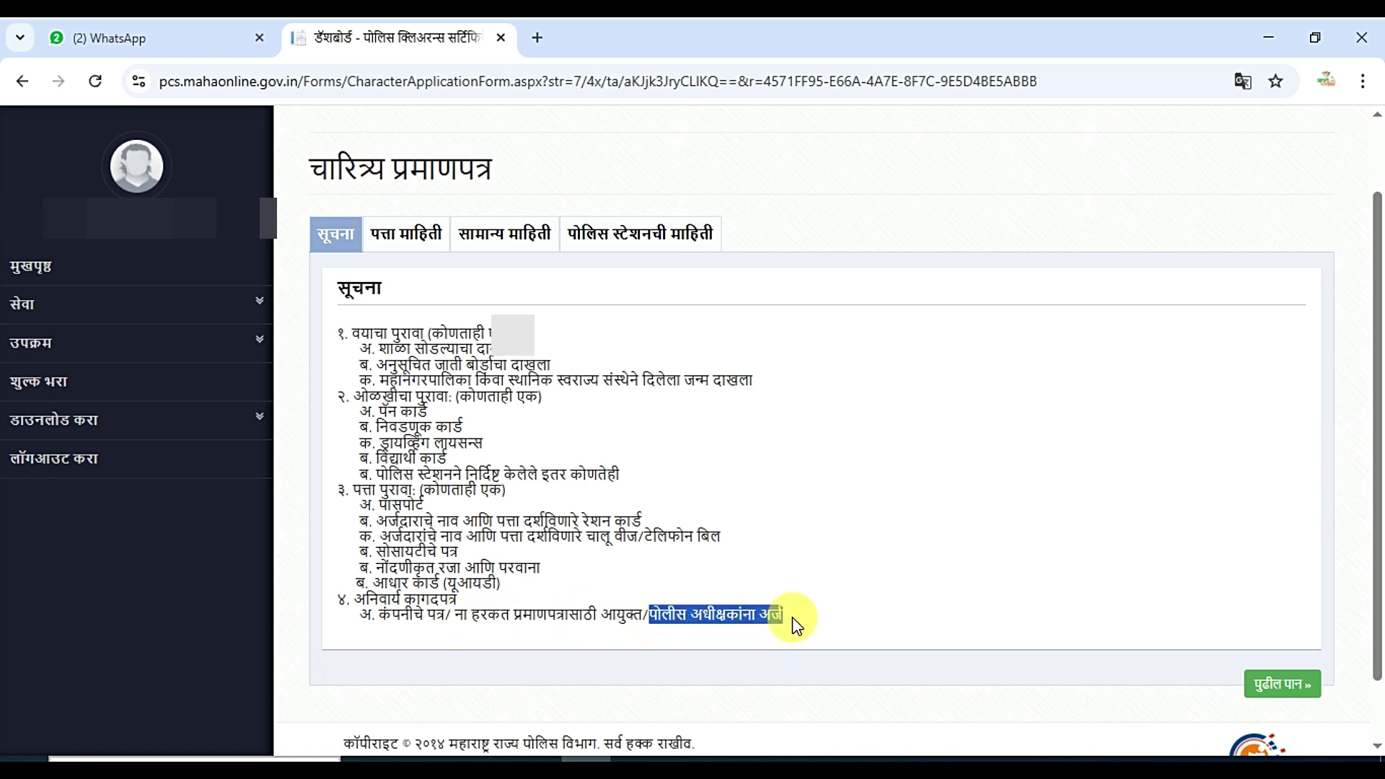
{"action": "left_click", "coordinate": [855, 603]}
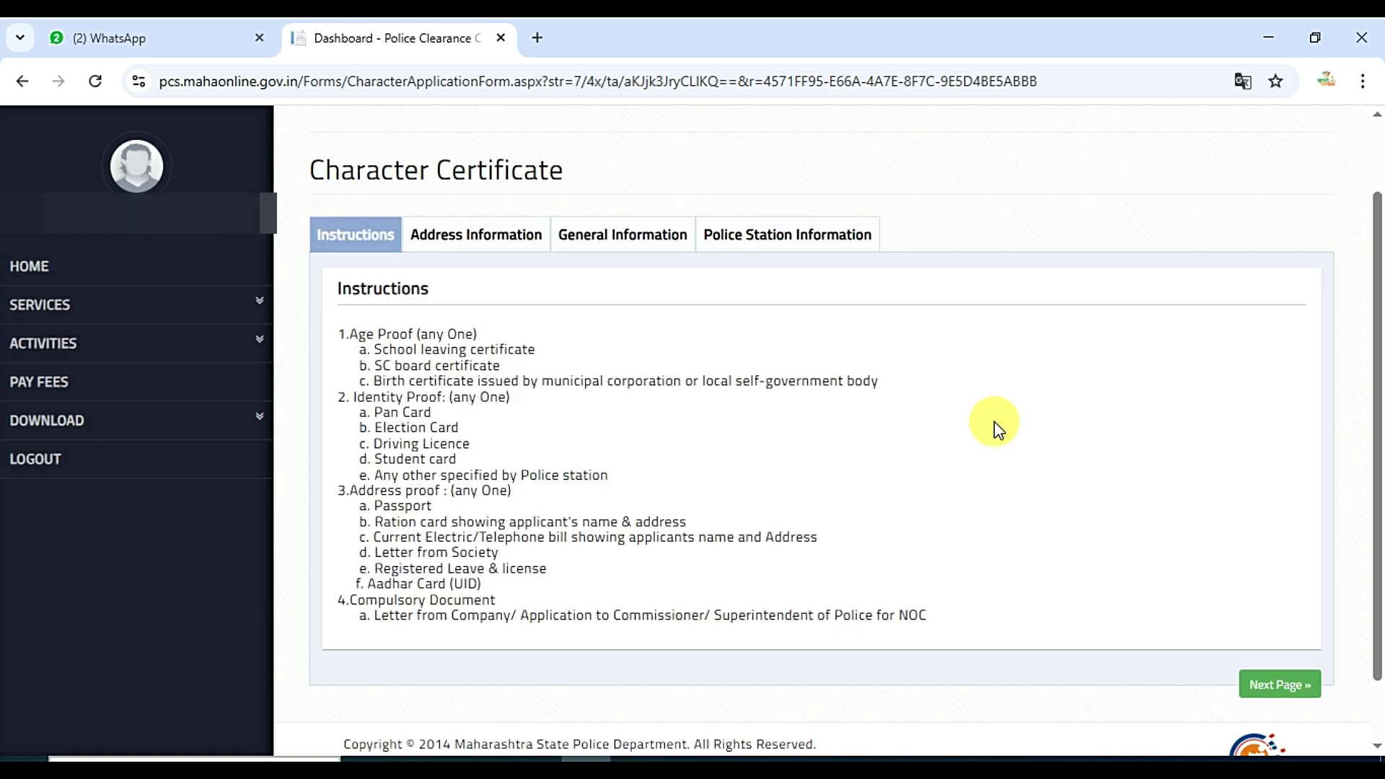
- Proceed to the Address Information page and activate the Marathi certificate name field
{"action": "left_click", "coordinate": [1289, 691]}
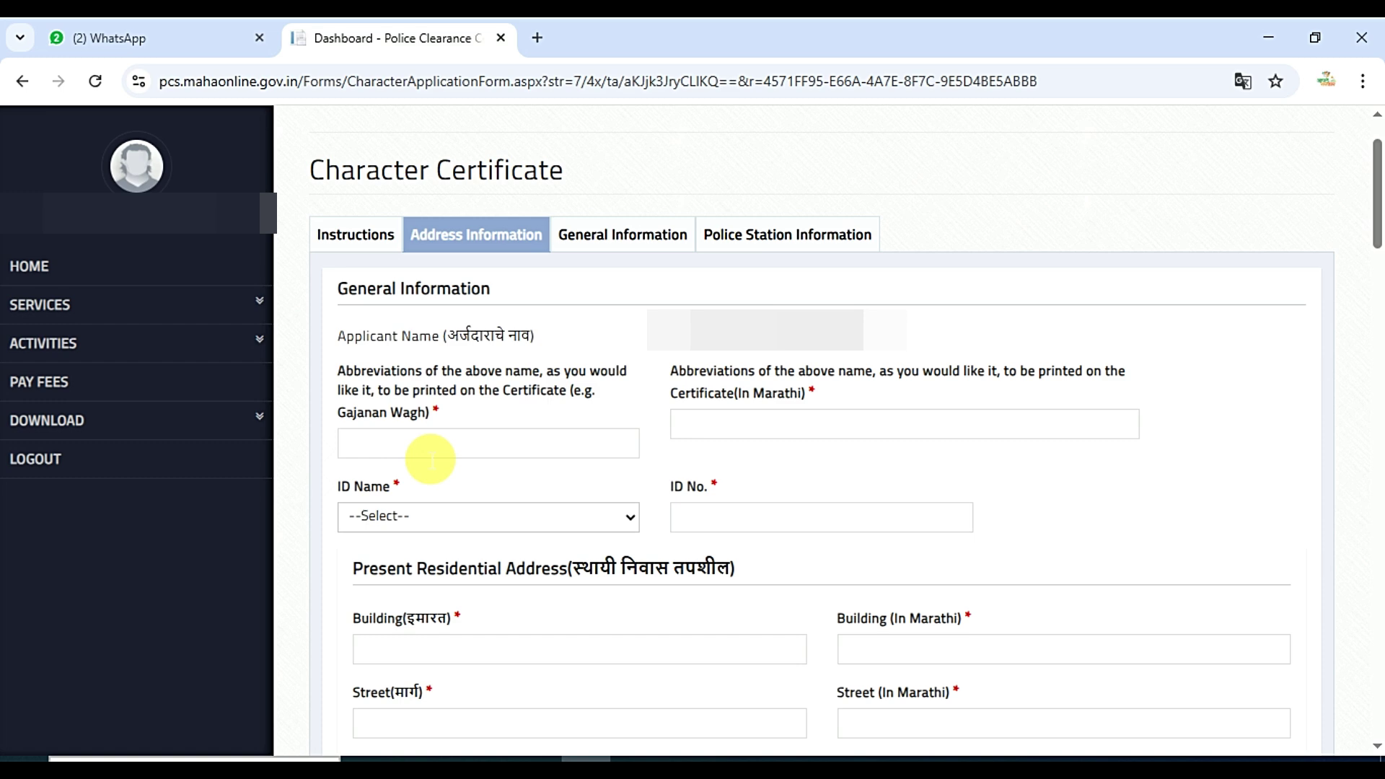
{"action": "left_click", "coordinate": [399, 449]}
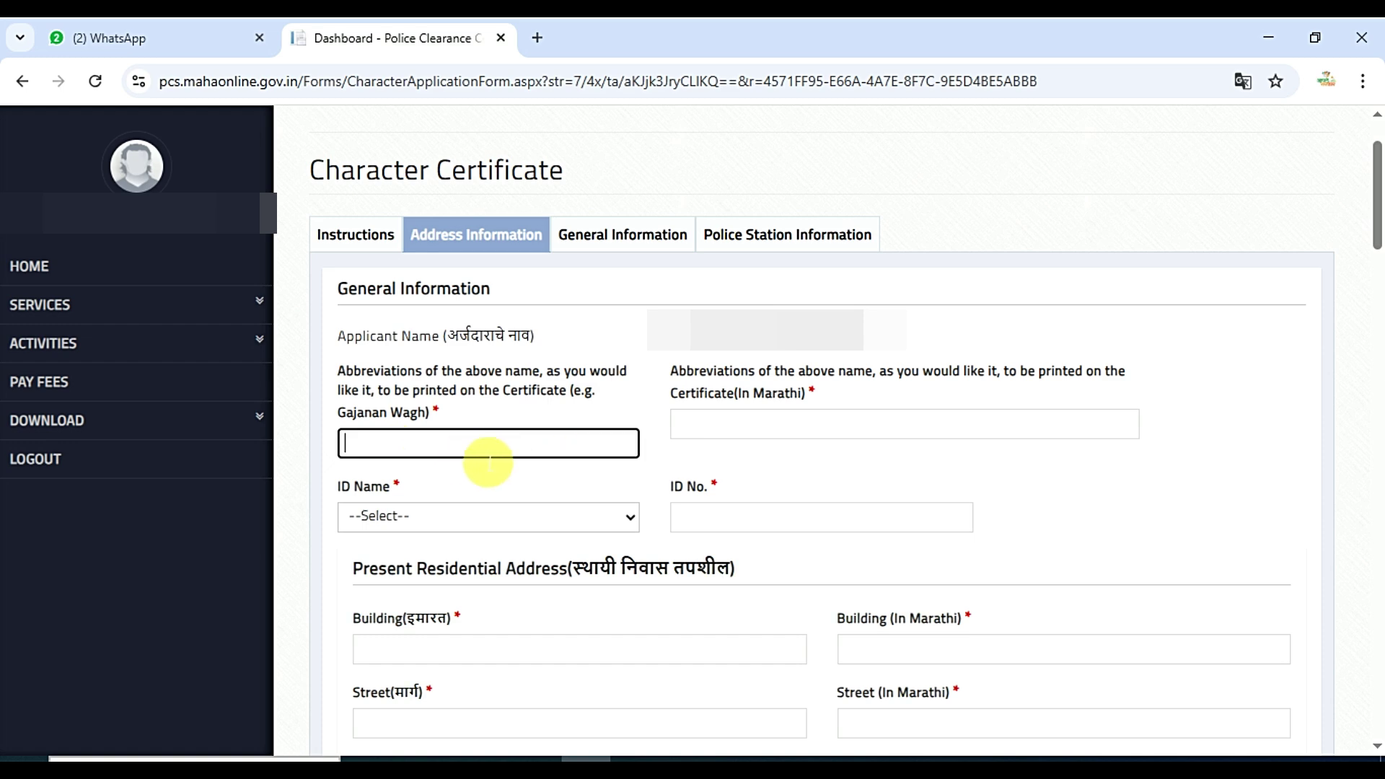
{"action": "left_click", "coordinate": [797, 424]}
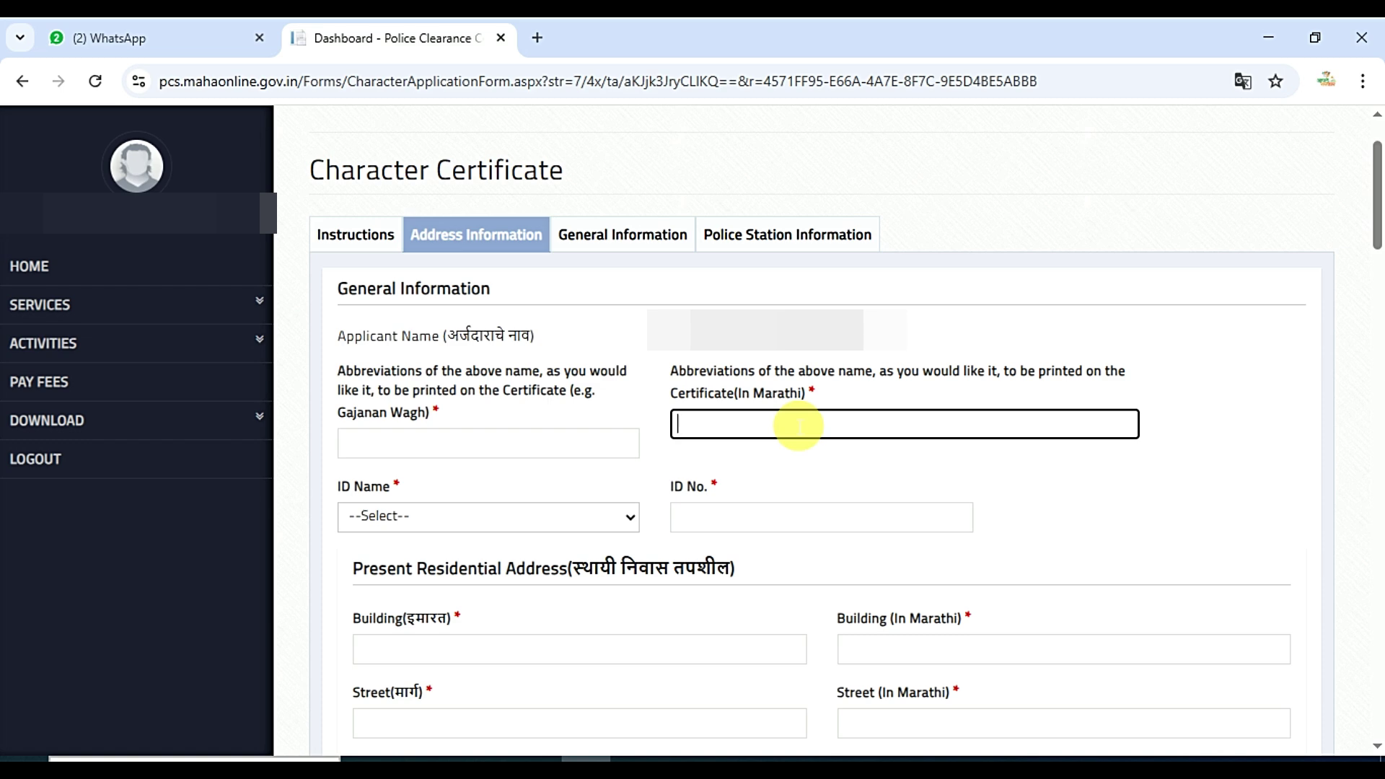
- Switch the input language to Marathi, try entering a name in the Marathi certificate name field, and clear it
{"action": "left_click", "coordinate": [1236, 758]}
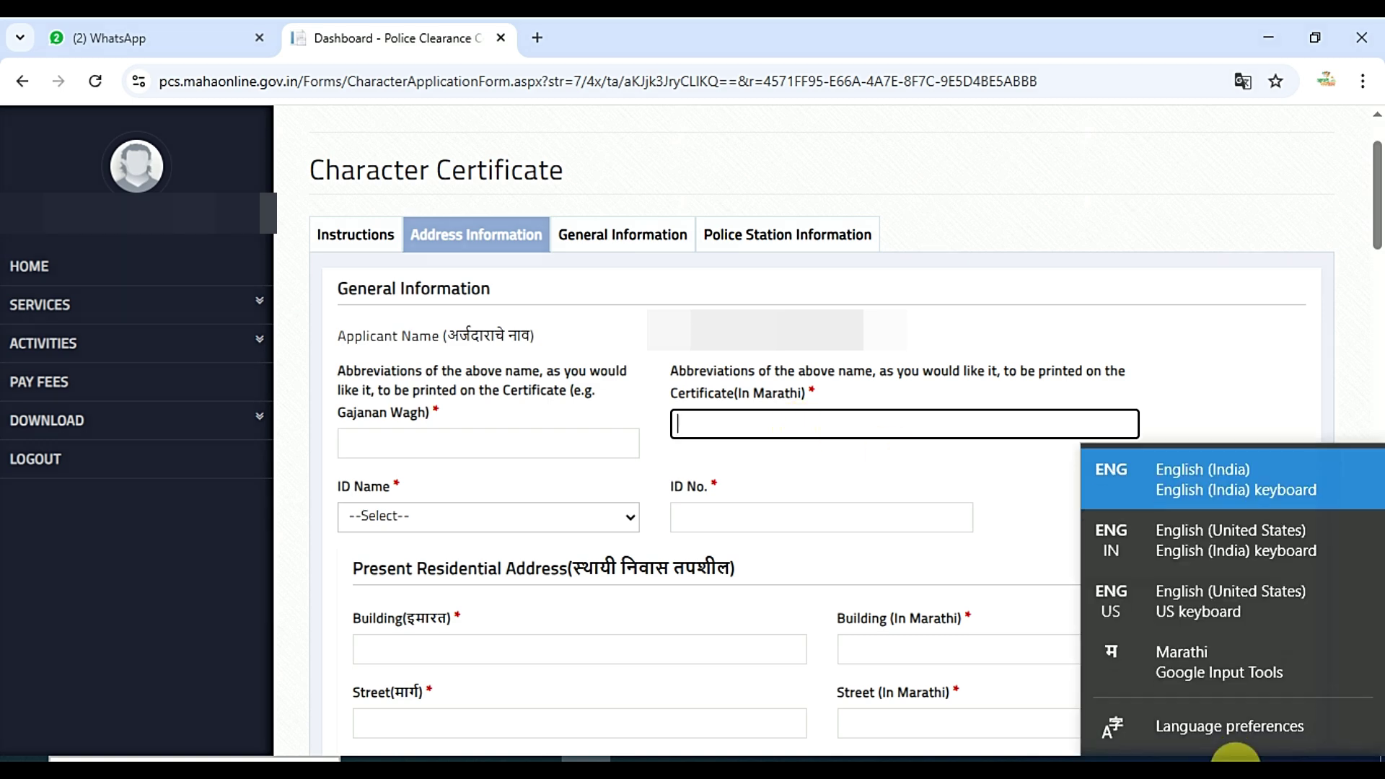
{"action": "left_click", "coordinate": [1226, 654]}
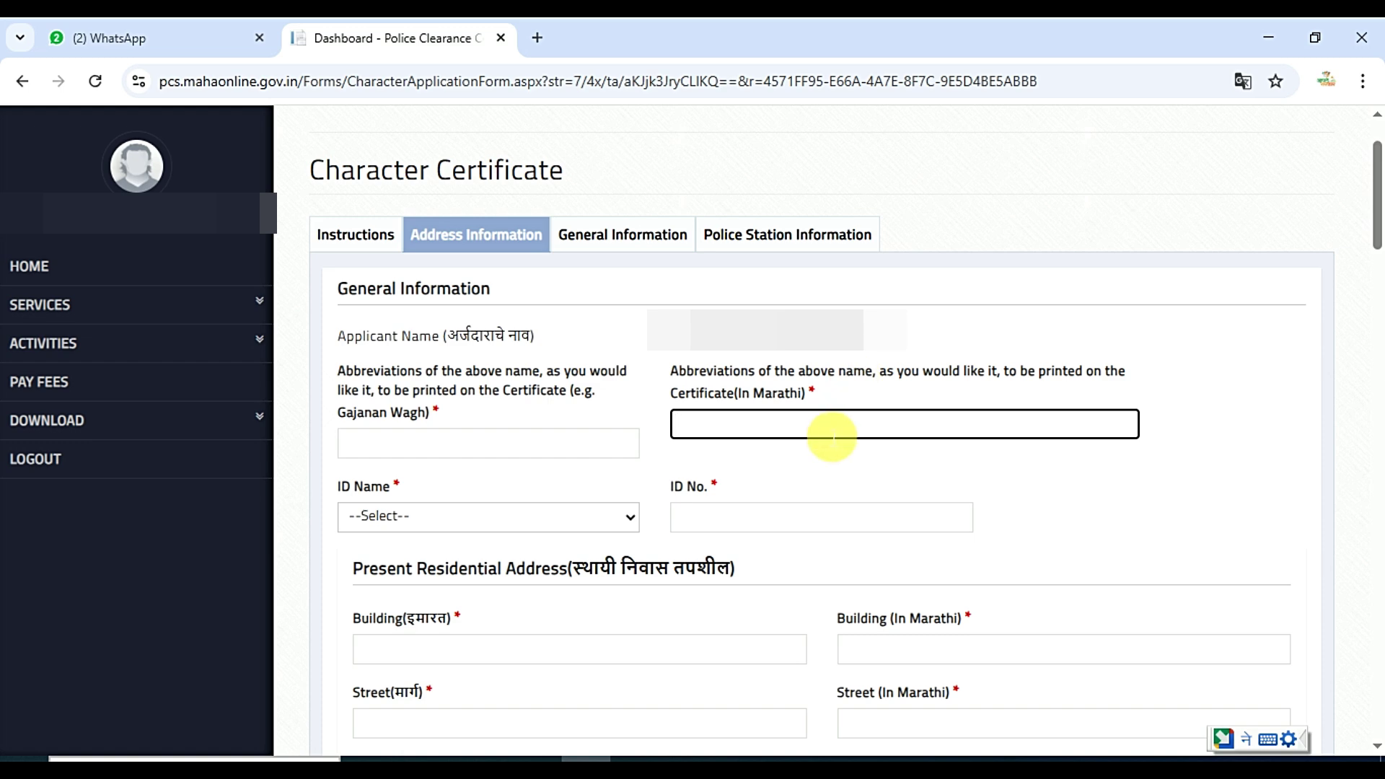
{"action": "type", "text": "sa"}
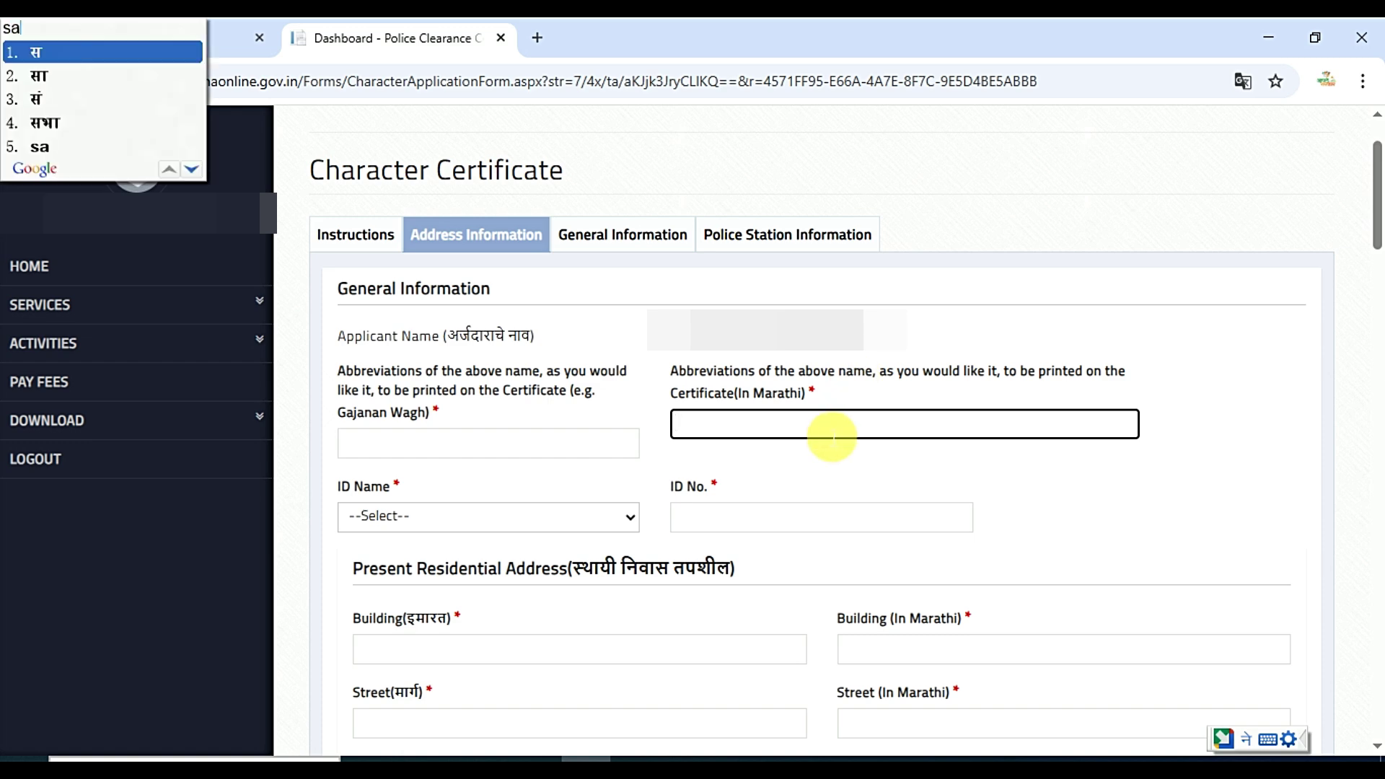
{"action": "type", "text": "chi"}
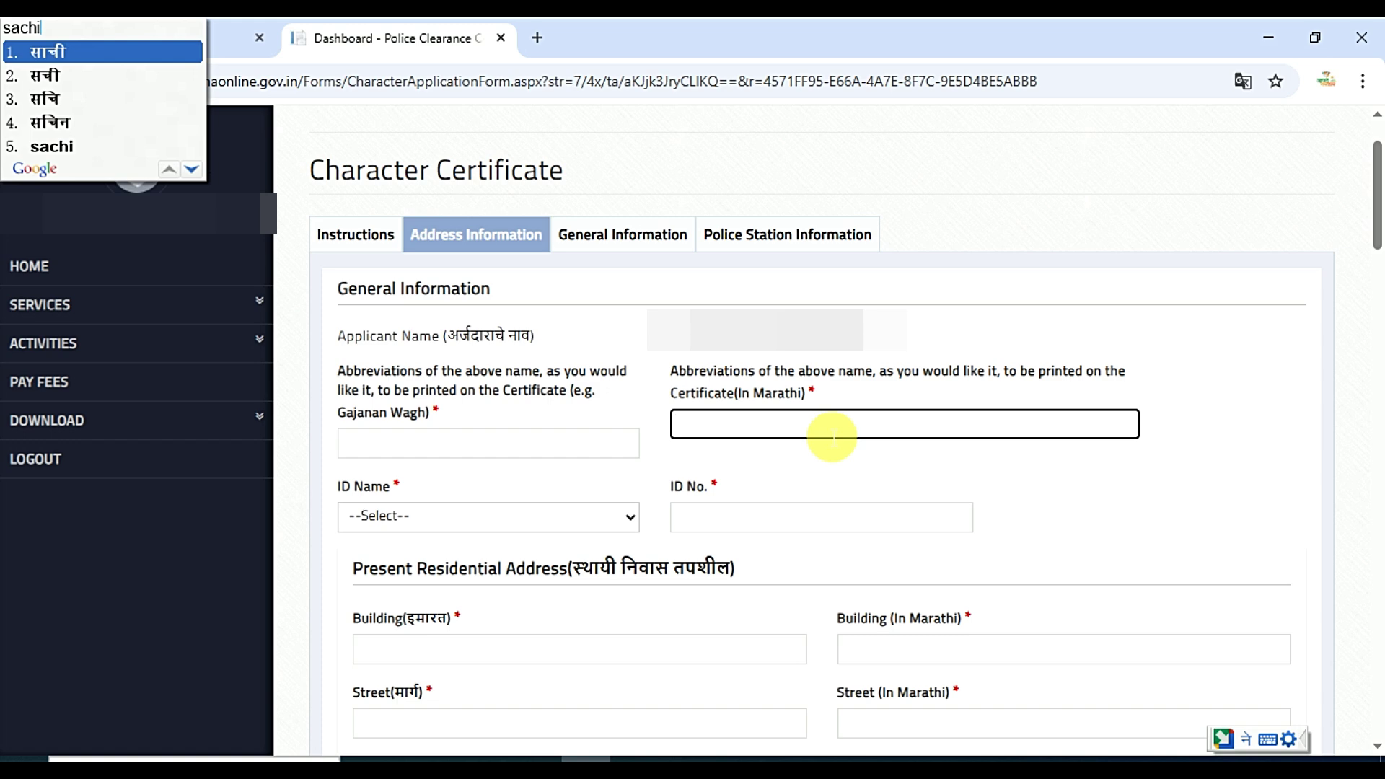
{"action": "key", "text": "BackSpace"}
{"action": "key", "text": "BackSpace"}
{"action": "key", "text": "BackSpace"}
{"action": "key", "text": "BackSpace"}
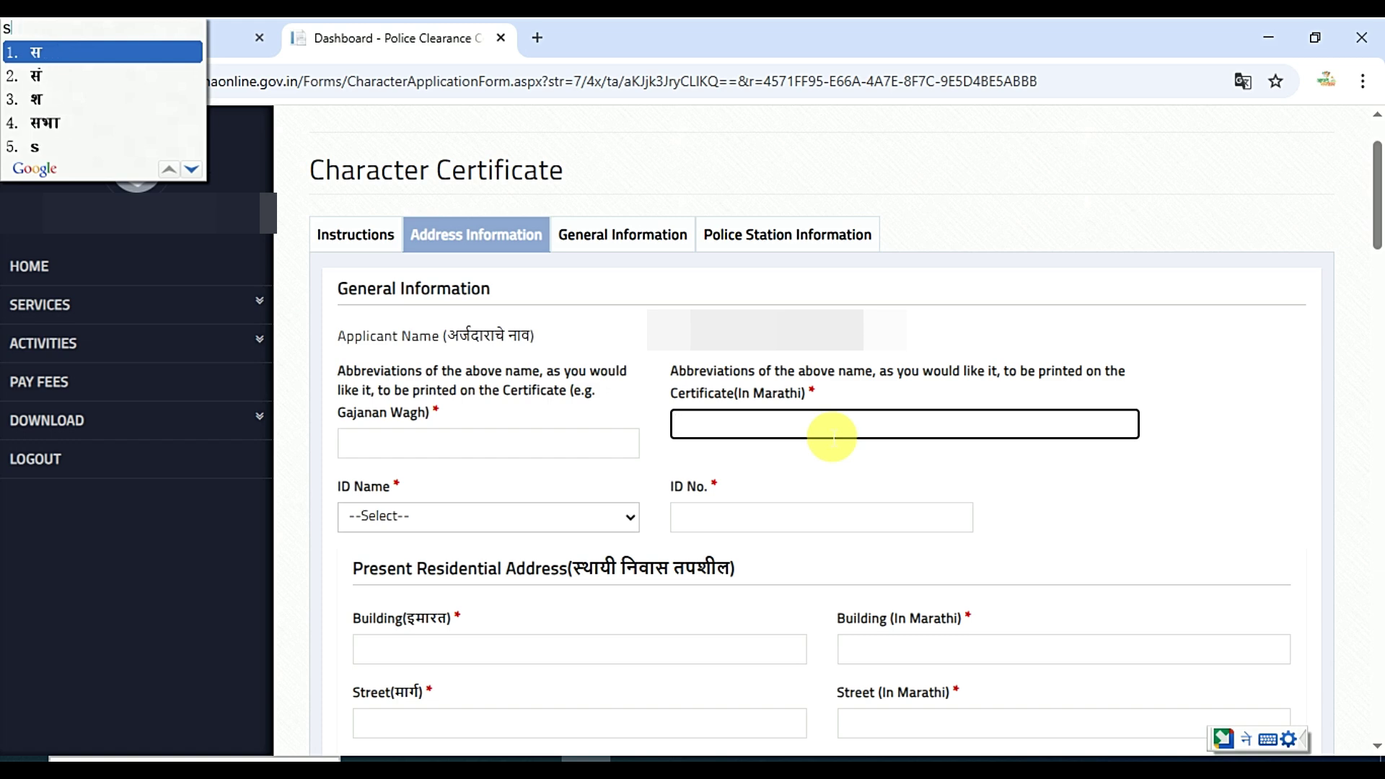
{"action": "key", "text": "BackSpace"}
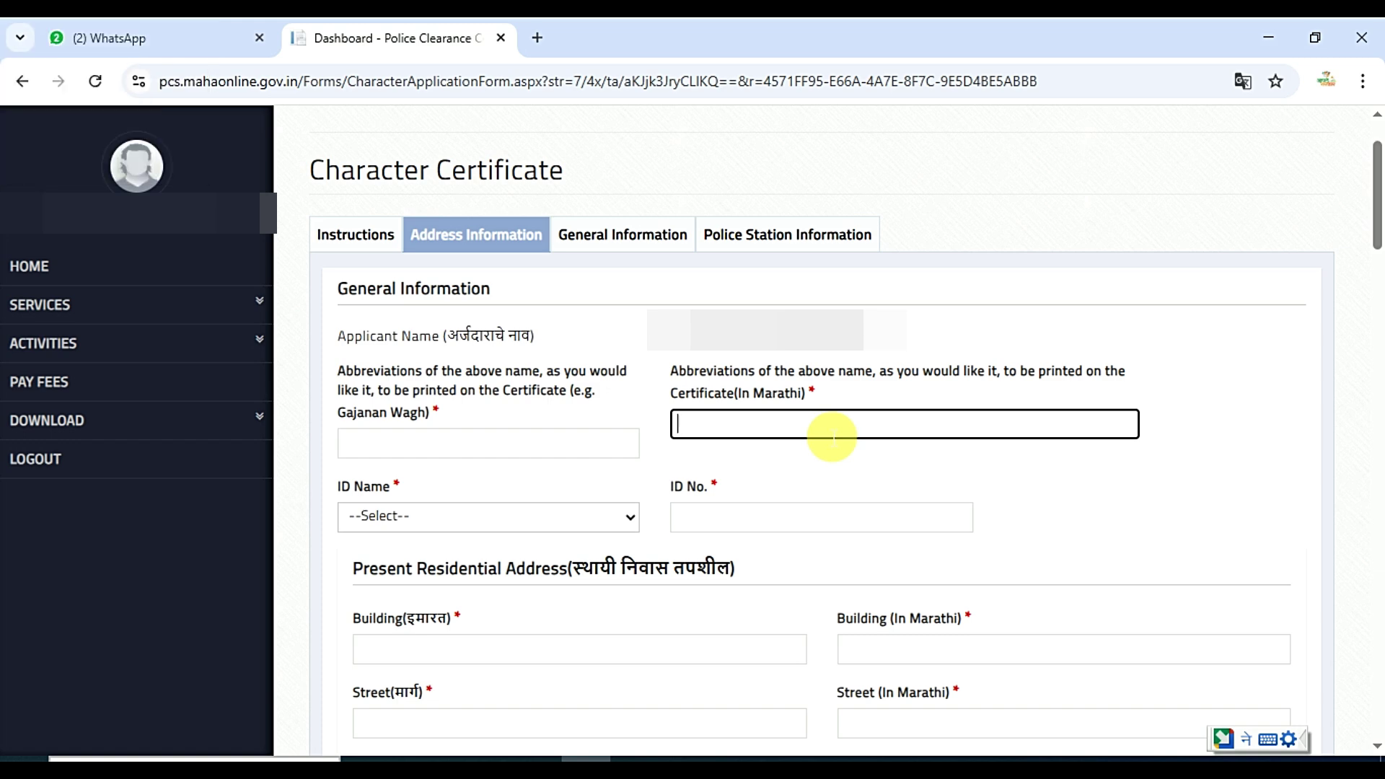
{"action": "type", "text": "s"}
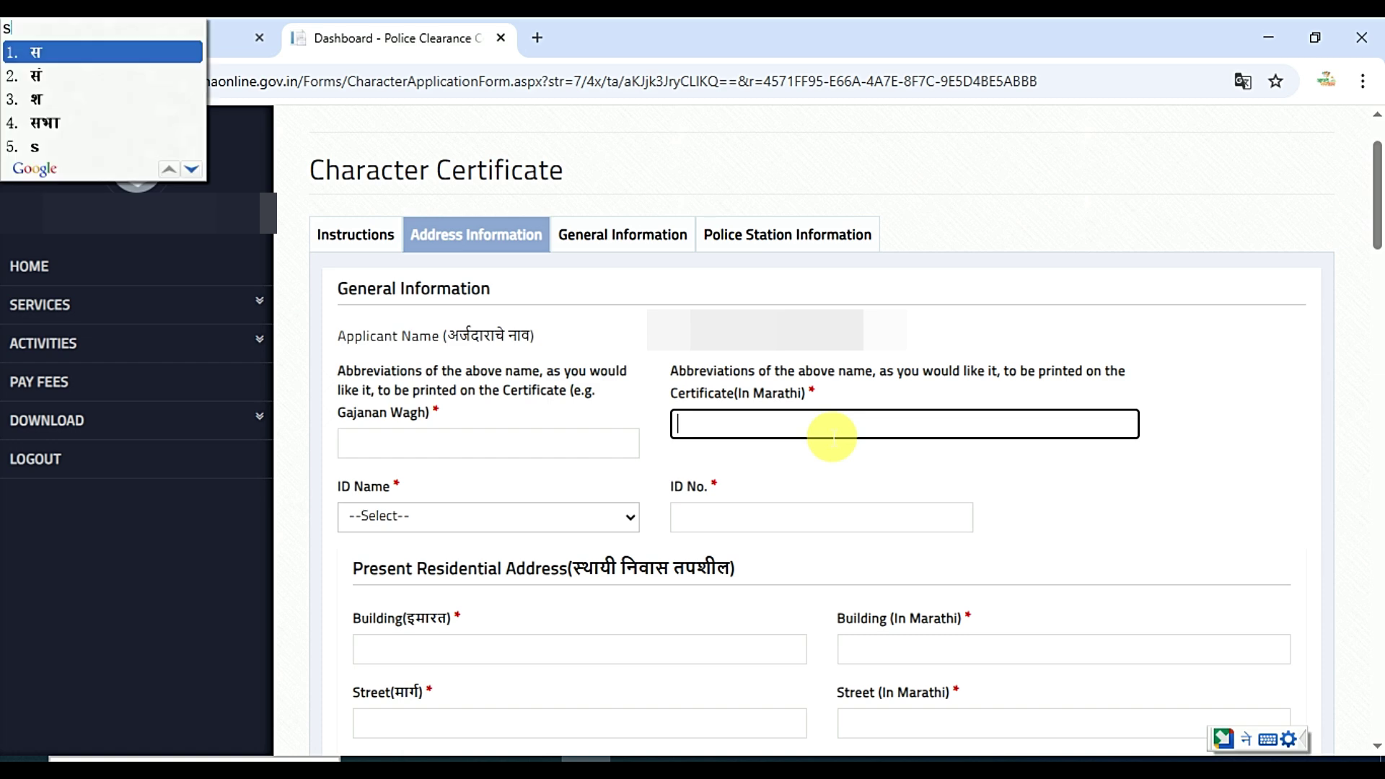
{"action": "type", "text": "atish"}
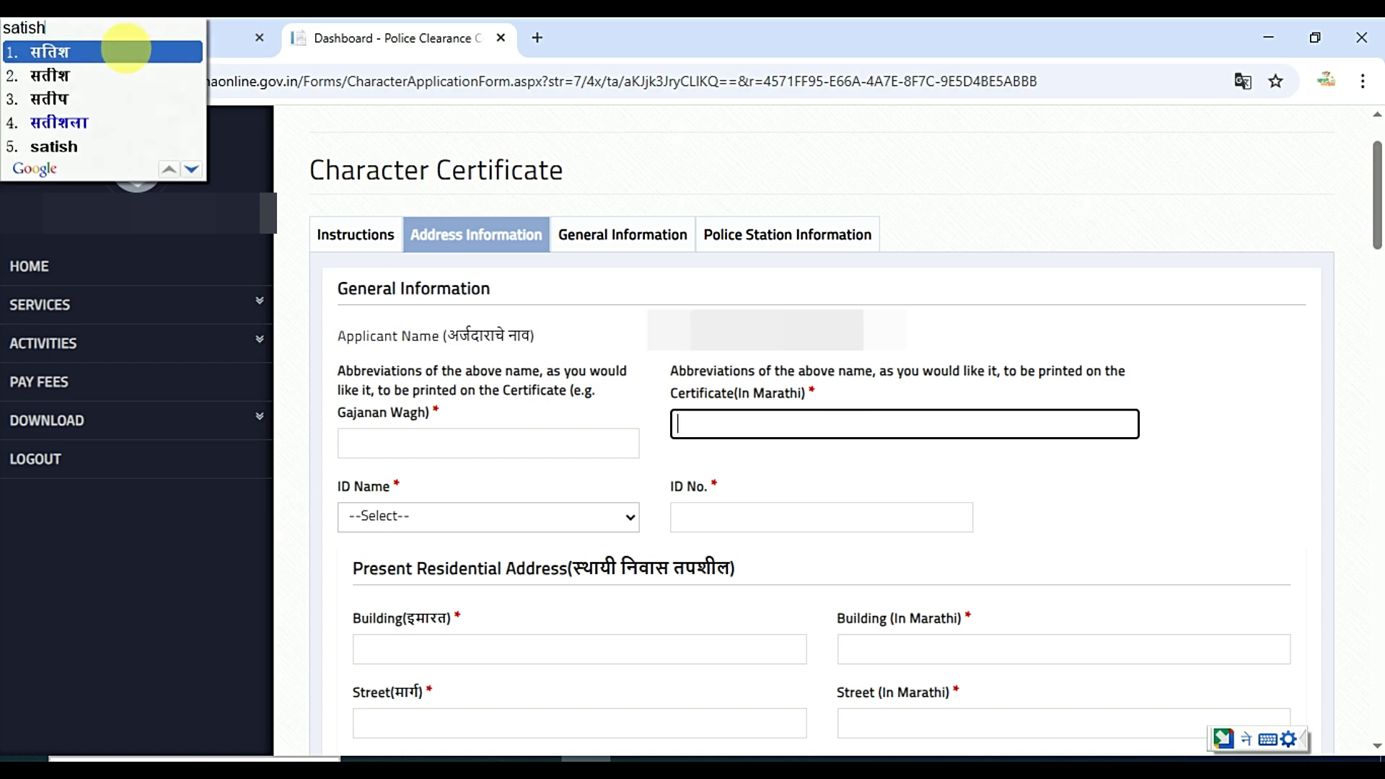
{"action": "left_click", "coordinate": [126, 52]}
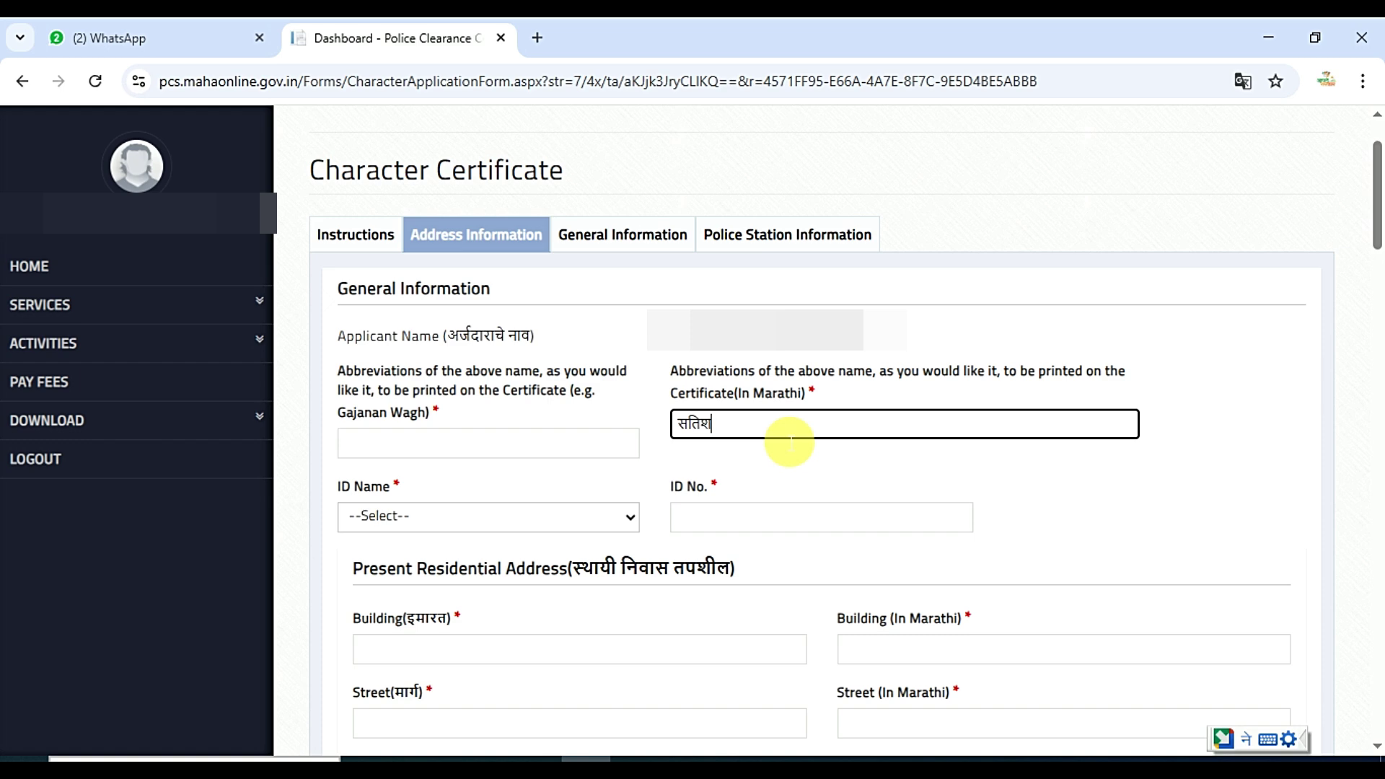
{"action": "key", "text": "ctrl+a"}
{"action": "key", "text": "BackSpace"}
- Choose PAN Card as the ID name and activate the ID number field
{"action": "scroll", "coordinate": [750, 211], "scroll_direction": "down", "scroll_amount": 5}
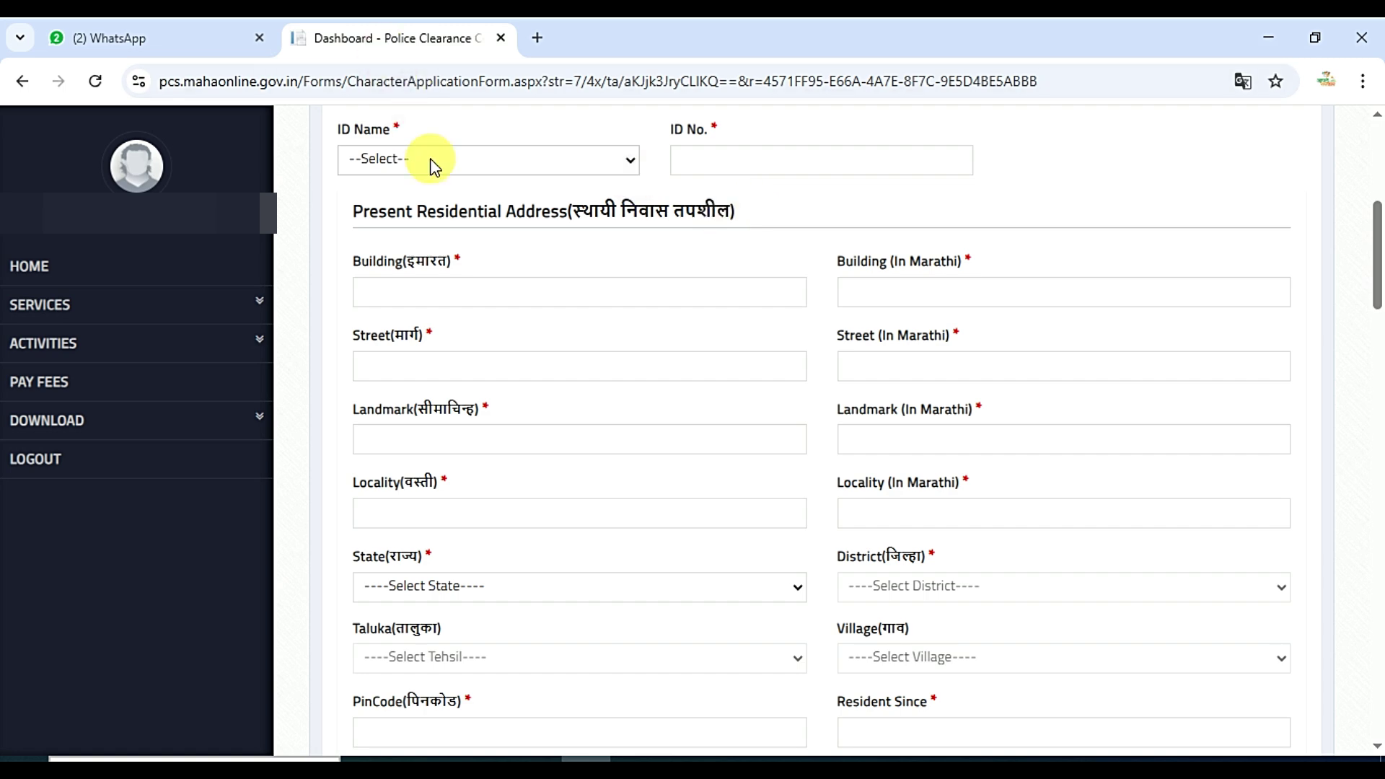
{"action": "left_click", "coordinate": [521, 168]}
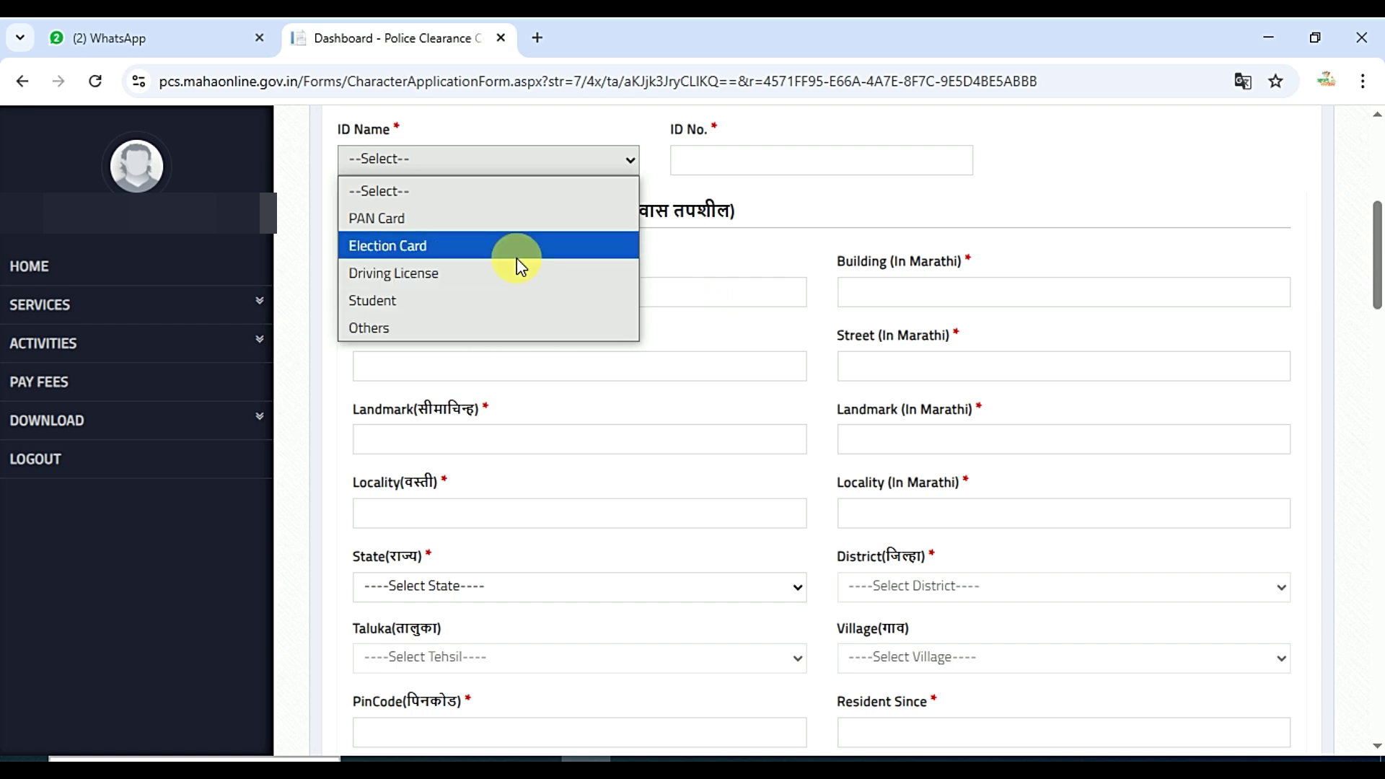
{"action": "left_click", "coordinate": [478, 219]}
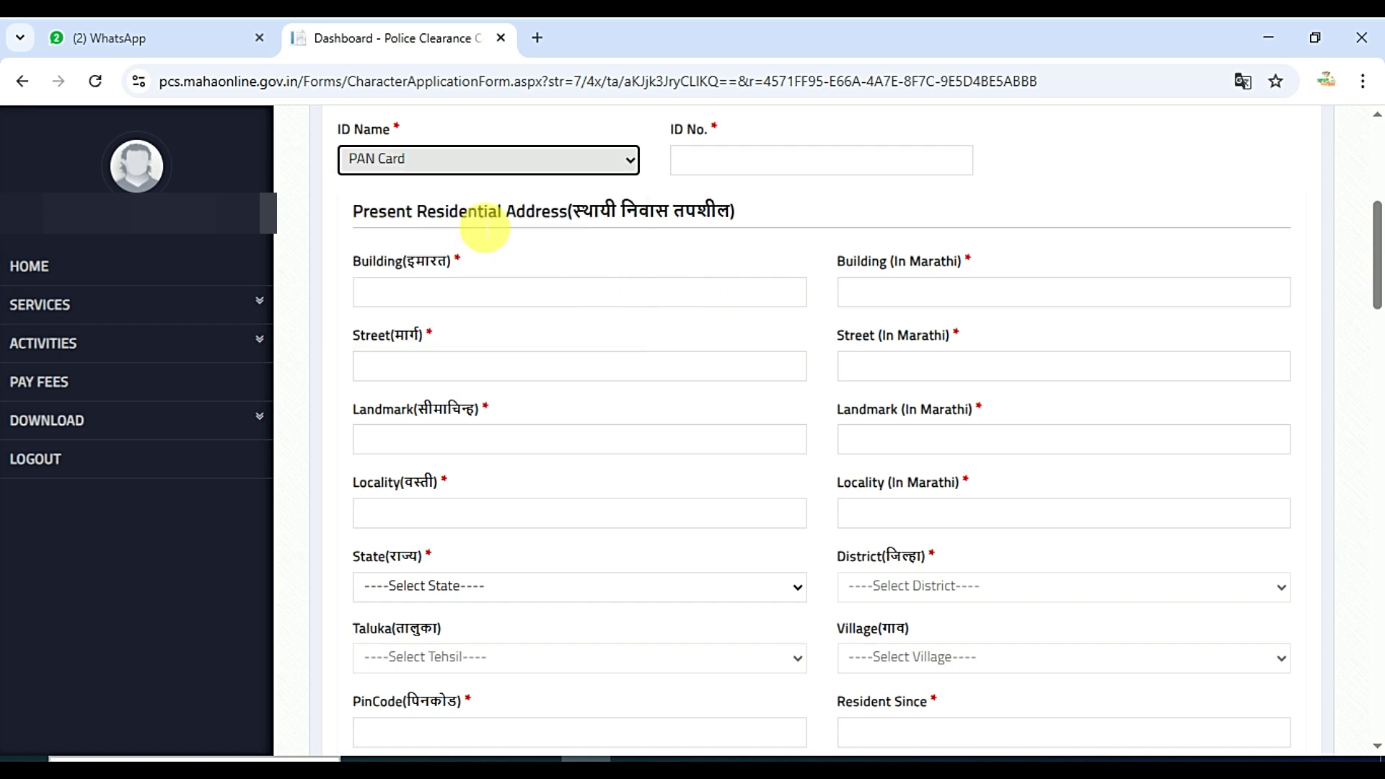
{"action": "left_click", "coordinate": [729, 166]}
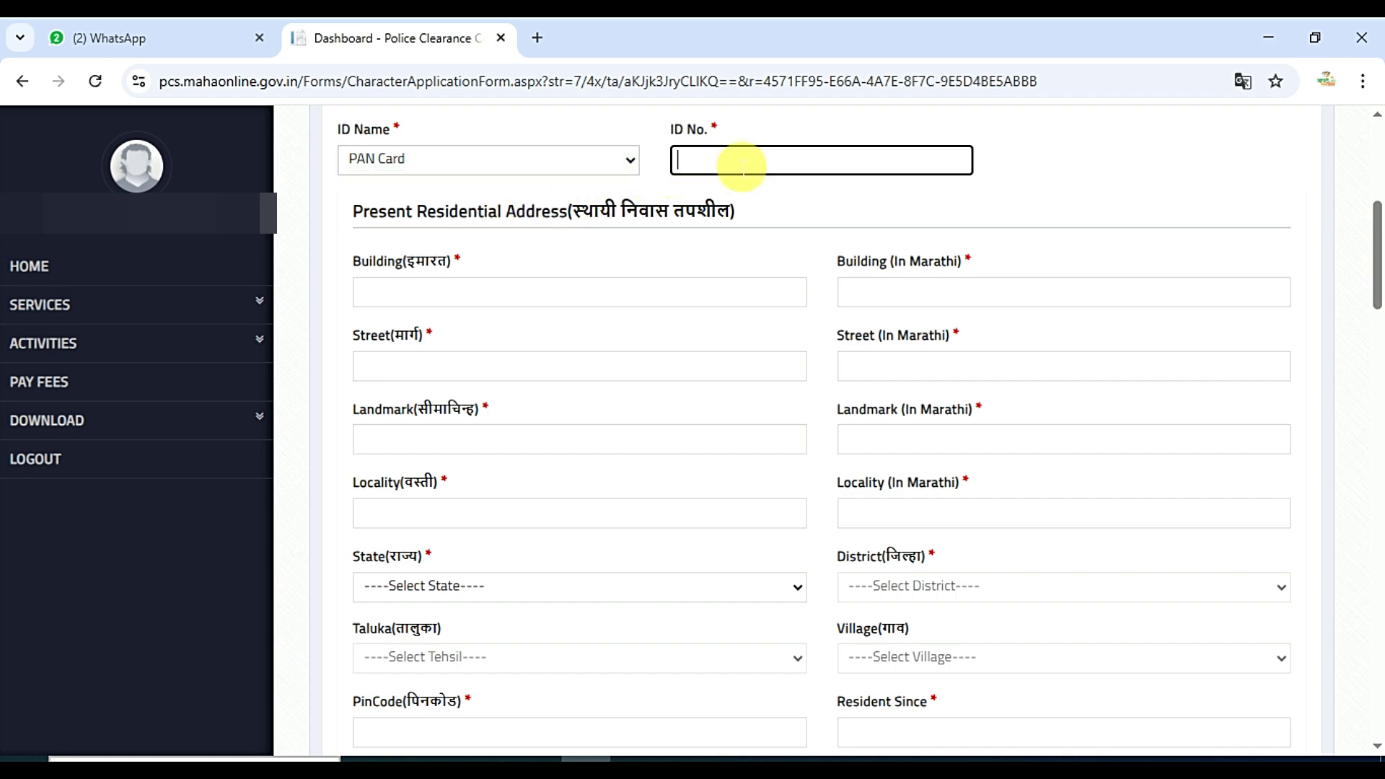
- Enter the building number in both the English and Marathi building fields of the present residential address
{"action": "scroll", "coordinate": [585, 239], "scroll_direction": "down", "scroll_amount": 1}
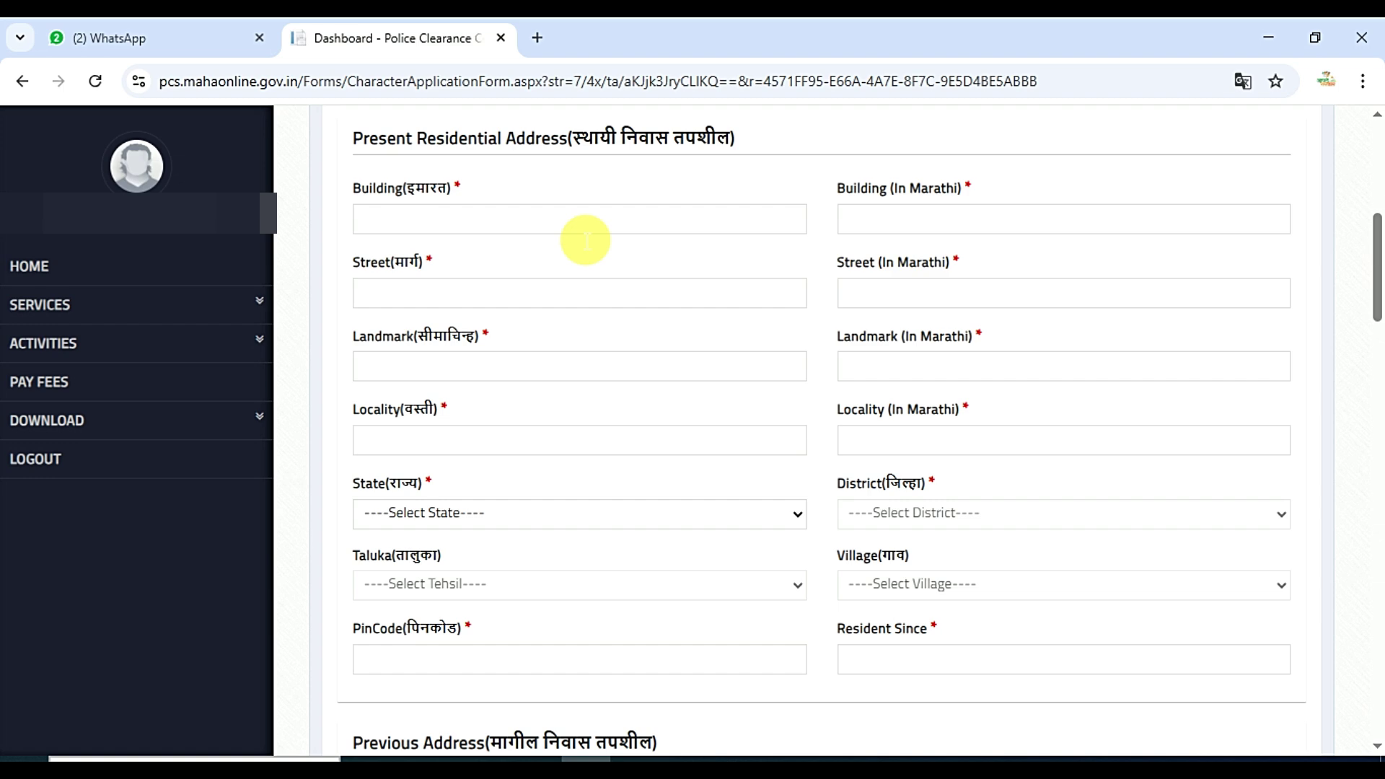
{"action": "left_click", "coordinate": [484, 228]}
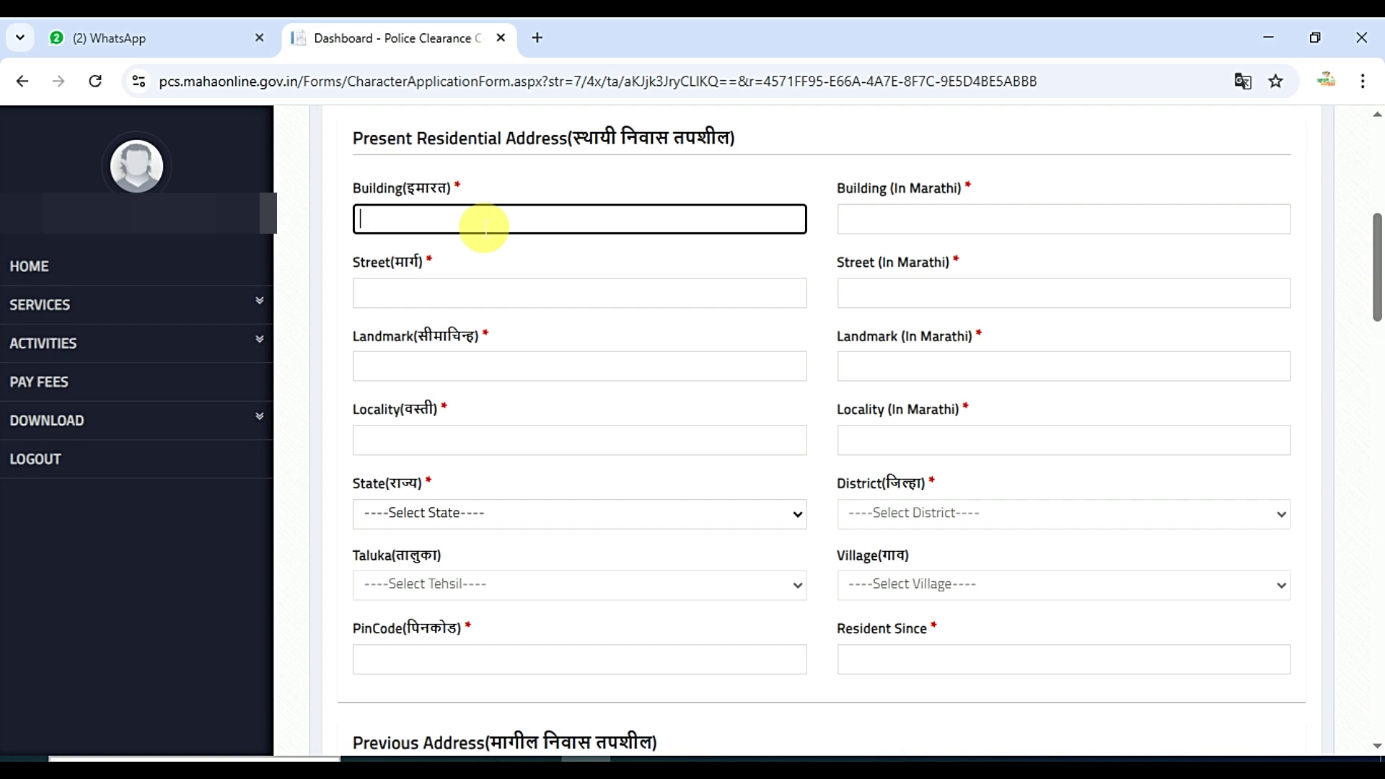
{"action": "type", "text": "12"}
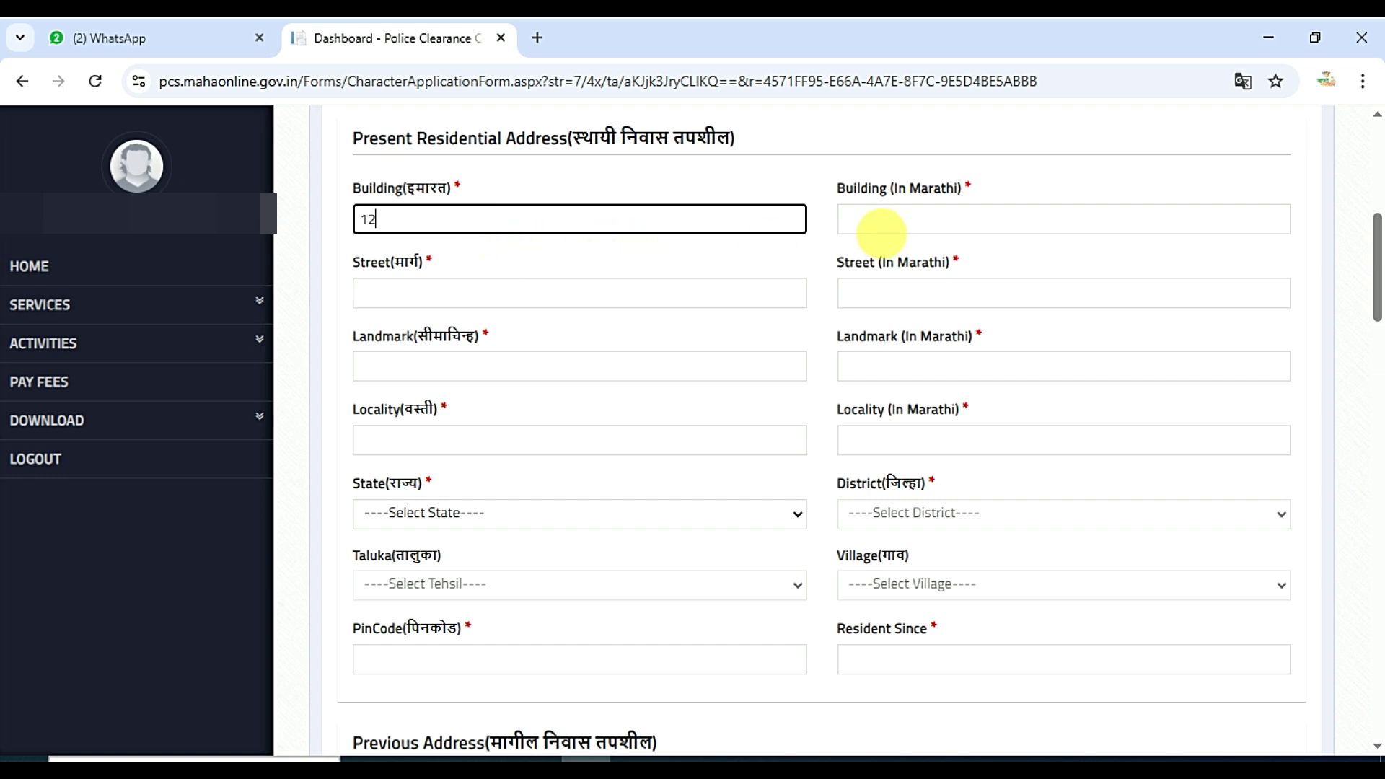
{"action": "left_click", "coordinate": [898, 219]}
{"action": "type", "text": "12"}
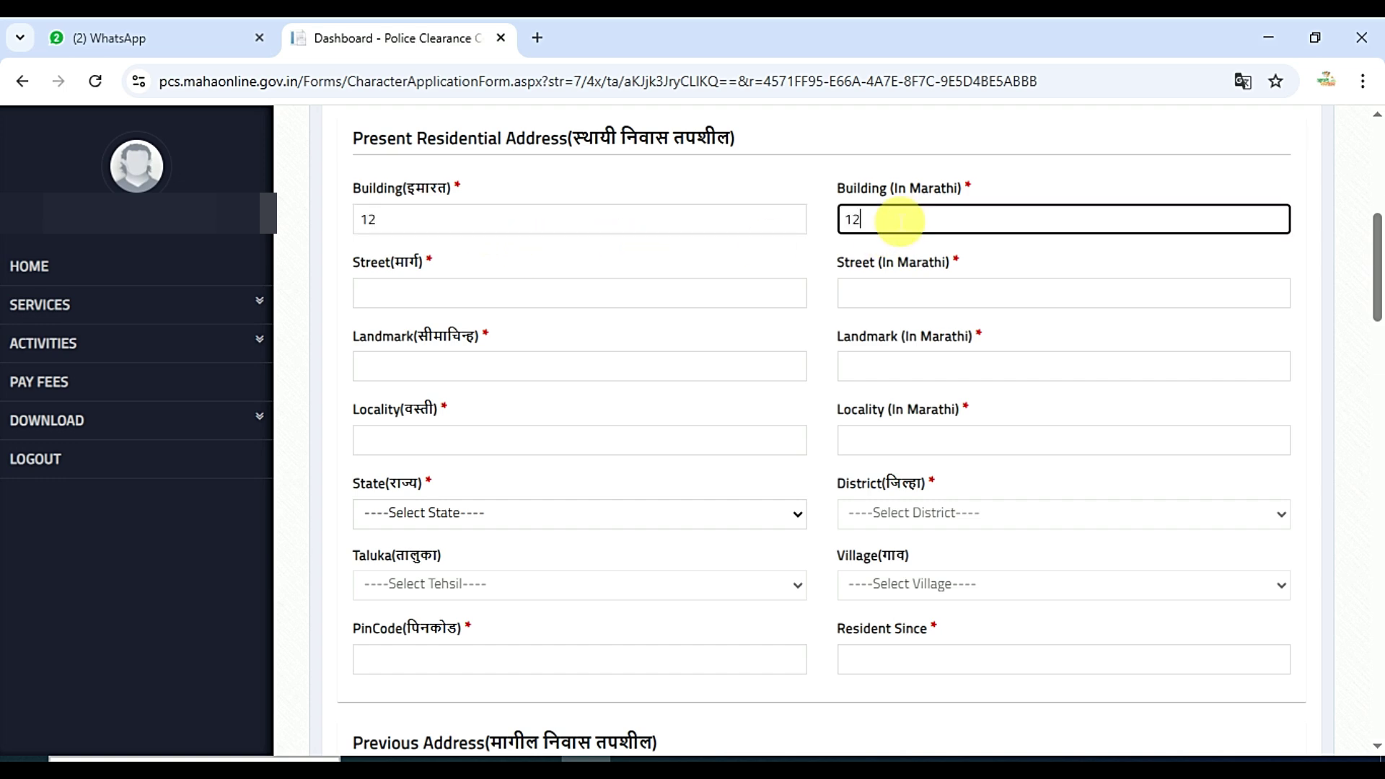
{"action": "left_click", "coordinate": [1084, 183]}
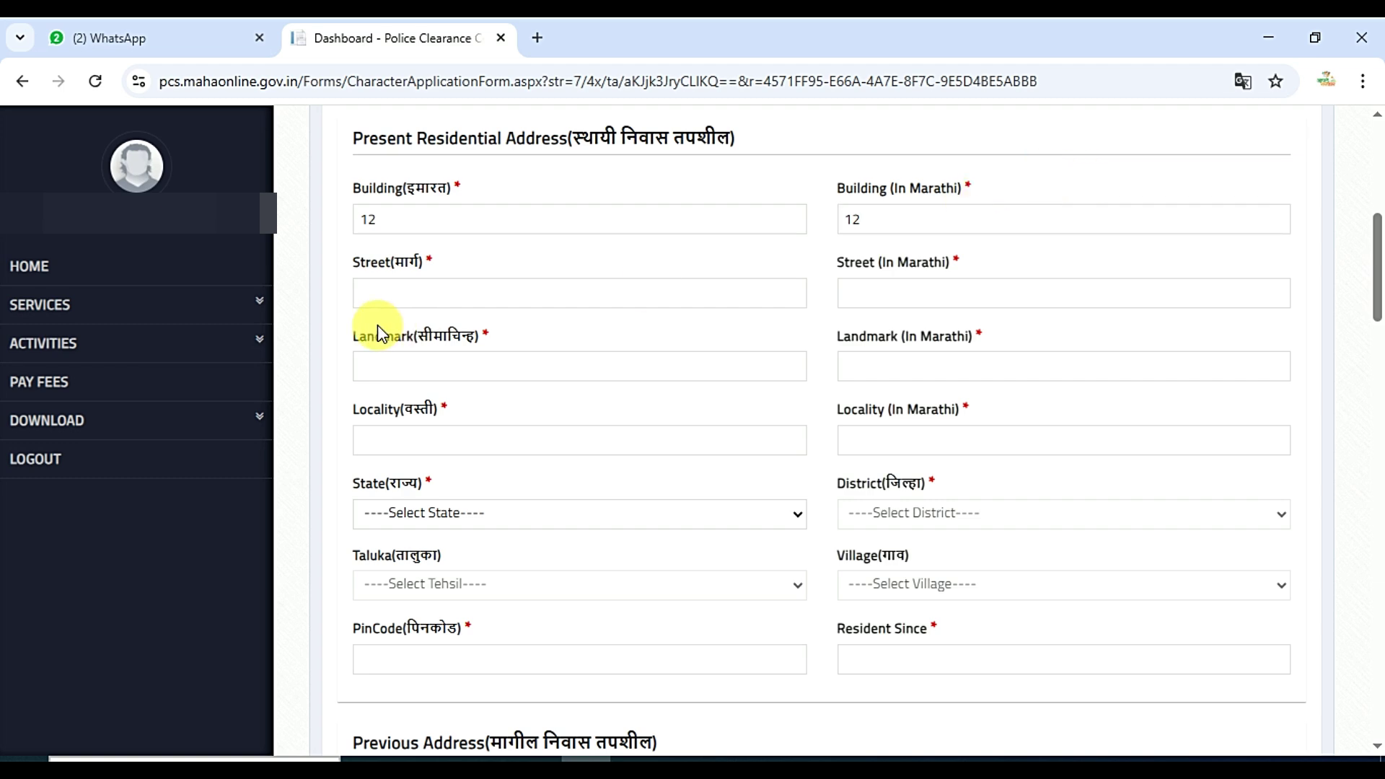
{"action": "left_click", "coordinate": [400, 309]}
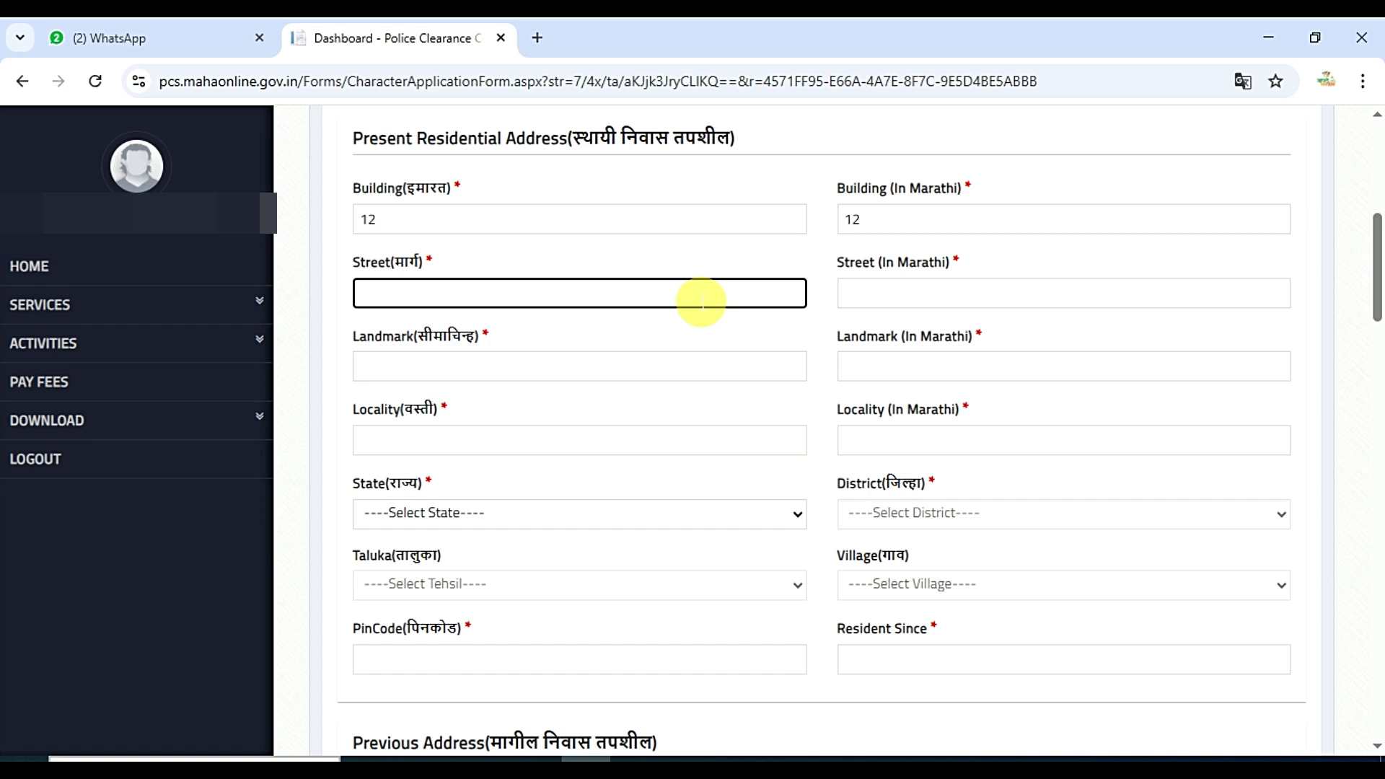
{"action": "left_click", "coordinate": [933, 306]}
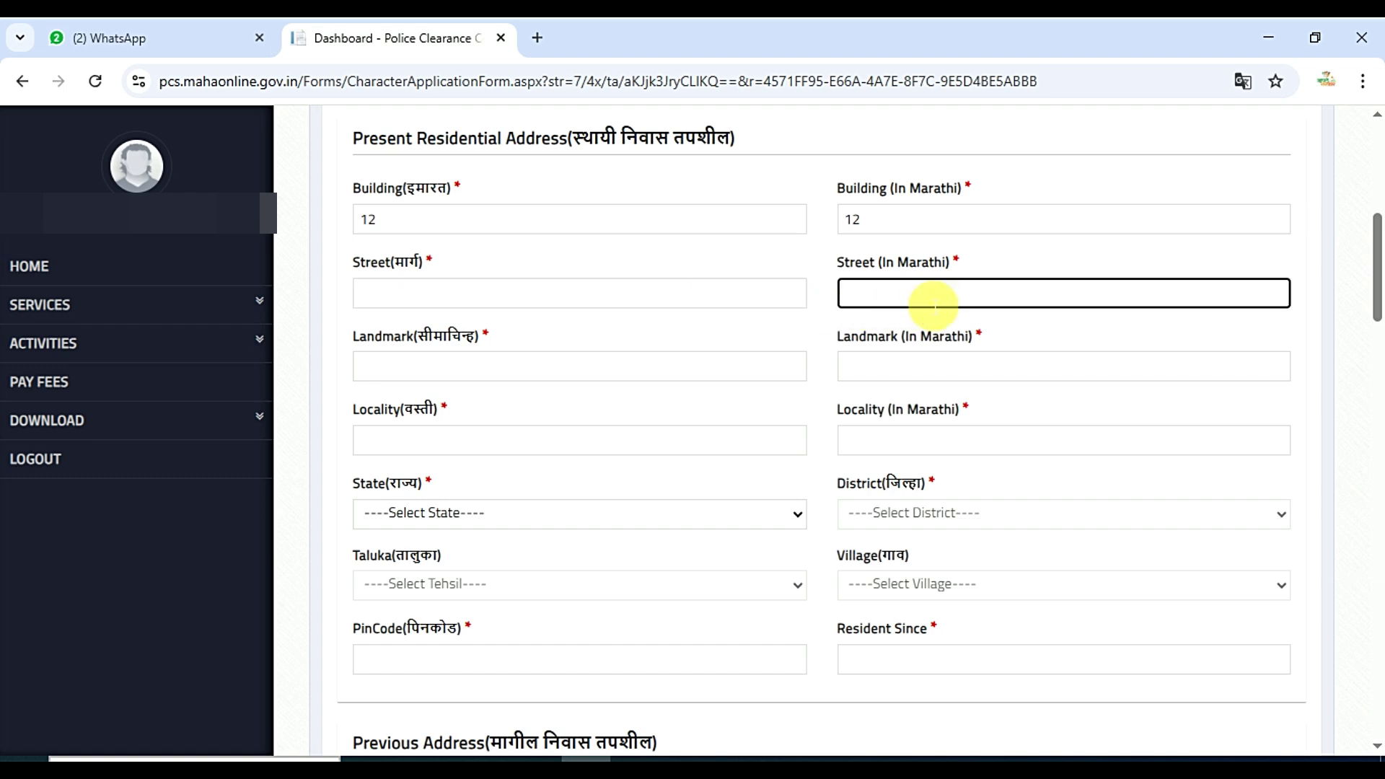
{"action": "left_click", "coordinate": [493, 382]}
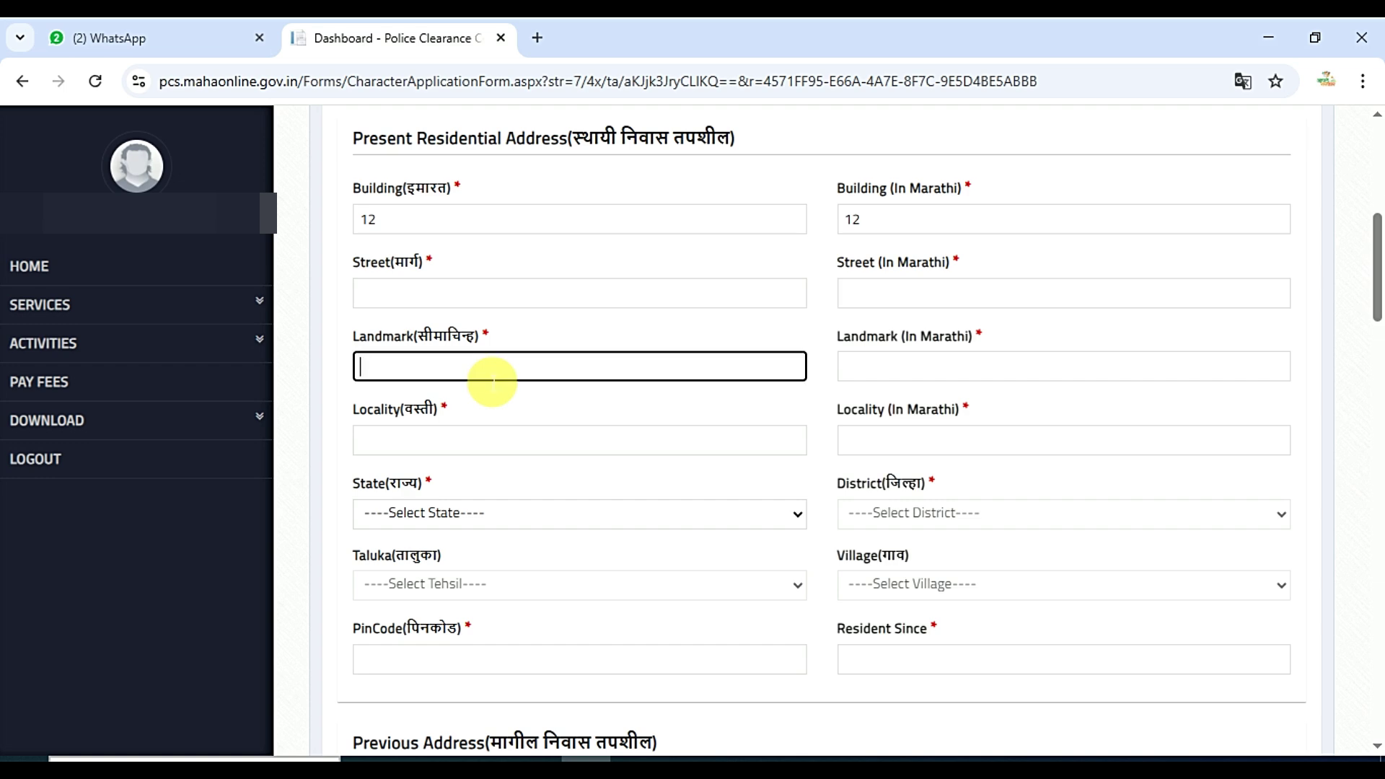
- Enter "Near hanuman temple" as the present residential address's landmark and "हनुमान मंदिराच्या जवळ" as its Marathi version
{"action": "type", "text": "Near hanuman temple"}
{"action": "key", "text": "Tab"}
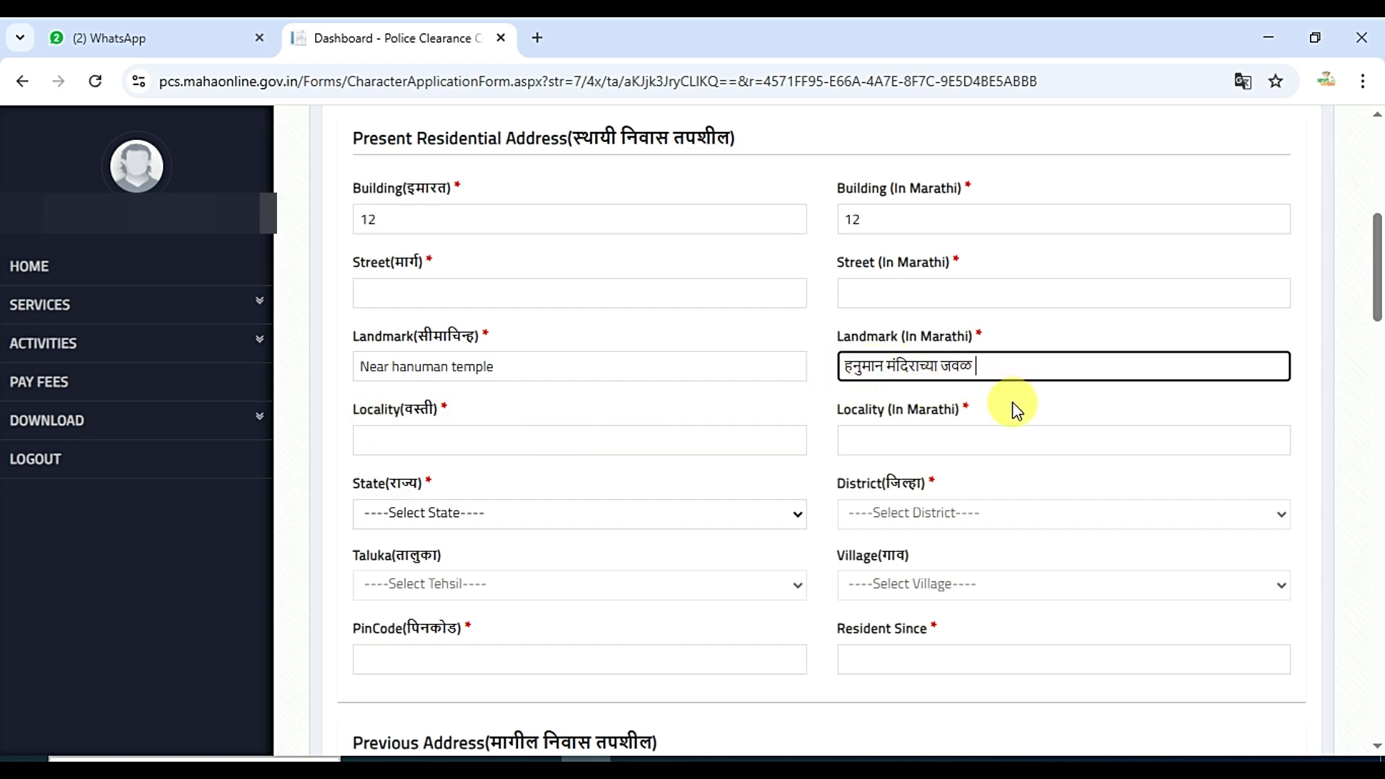
{"action": "left_click", "coordinate": [483, 453]}
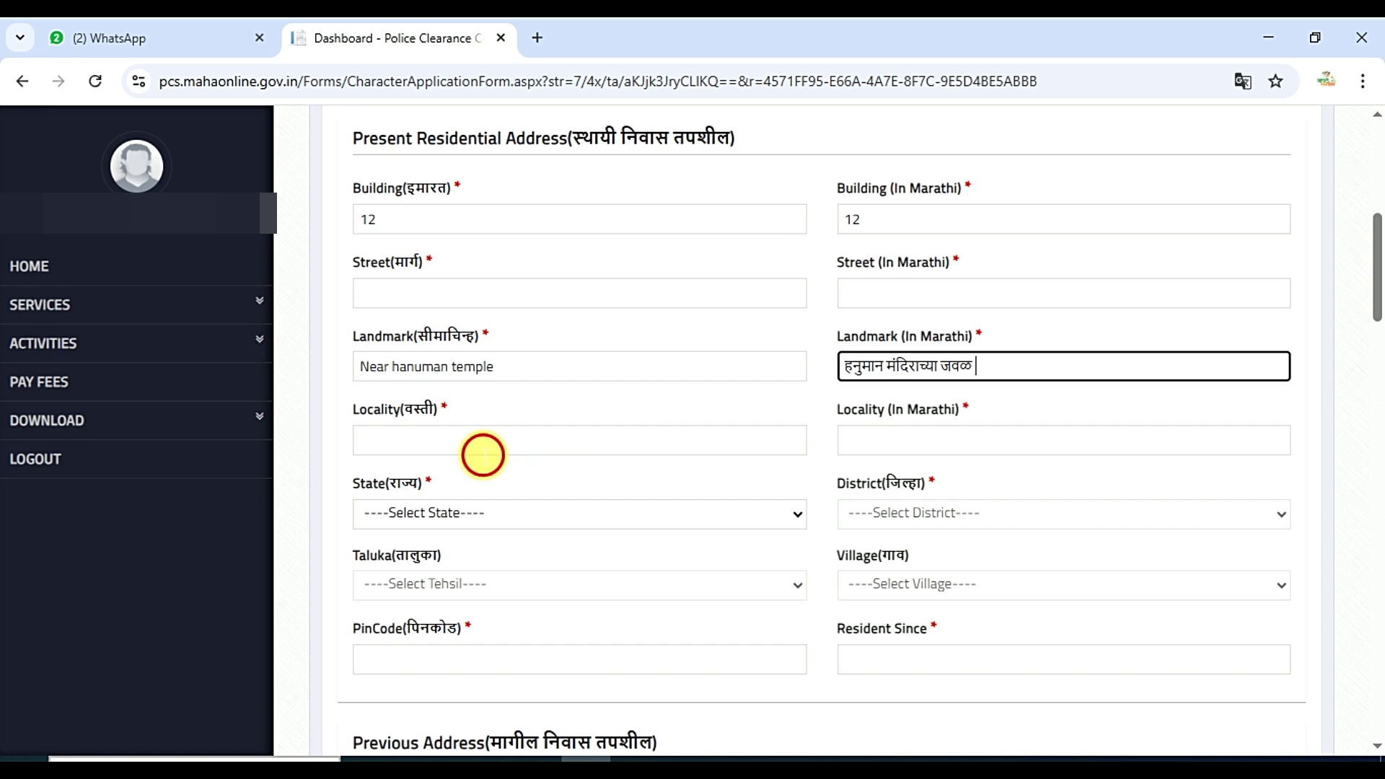
{"action": "left_click", "coordinate": [918, 447]}
- Set the state of the present residential address to MAHARASHTRA and open its district list
{"action": "left_click", "coordinate": [762, 512]}
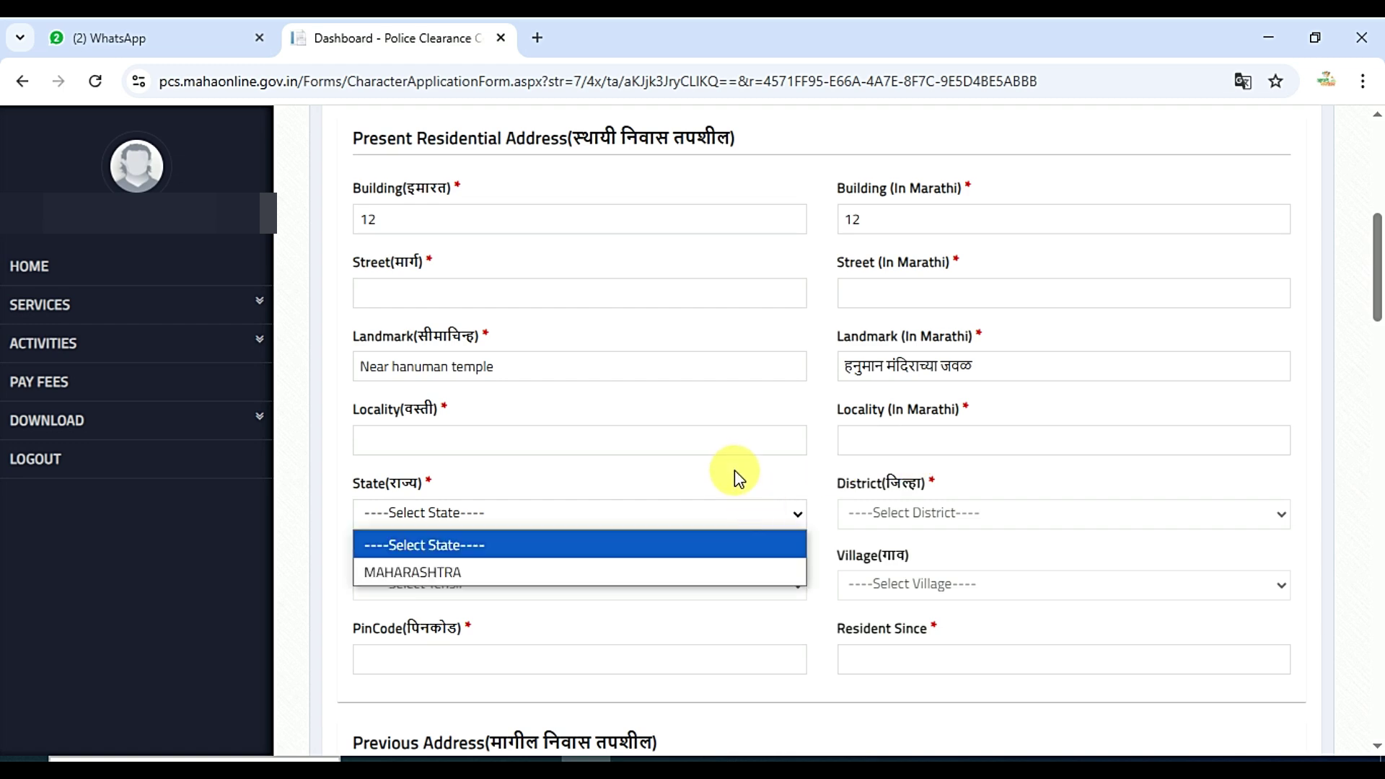
{"action": "left_click", "coordinate": [570, 567]}
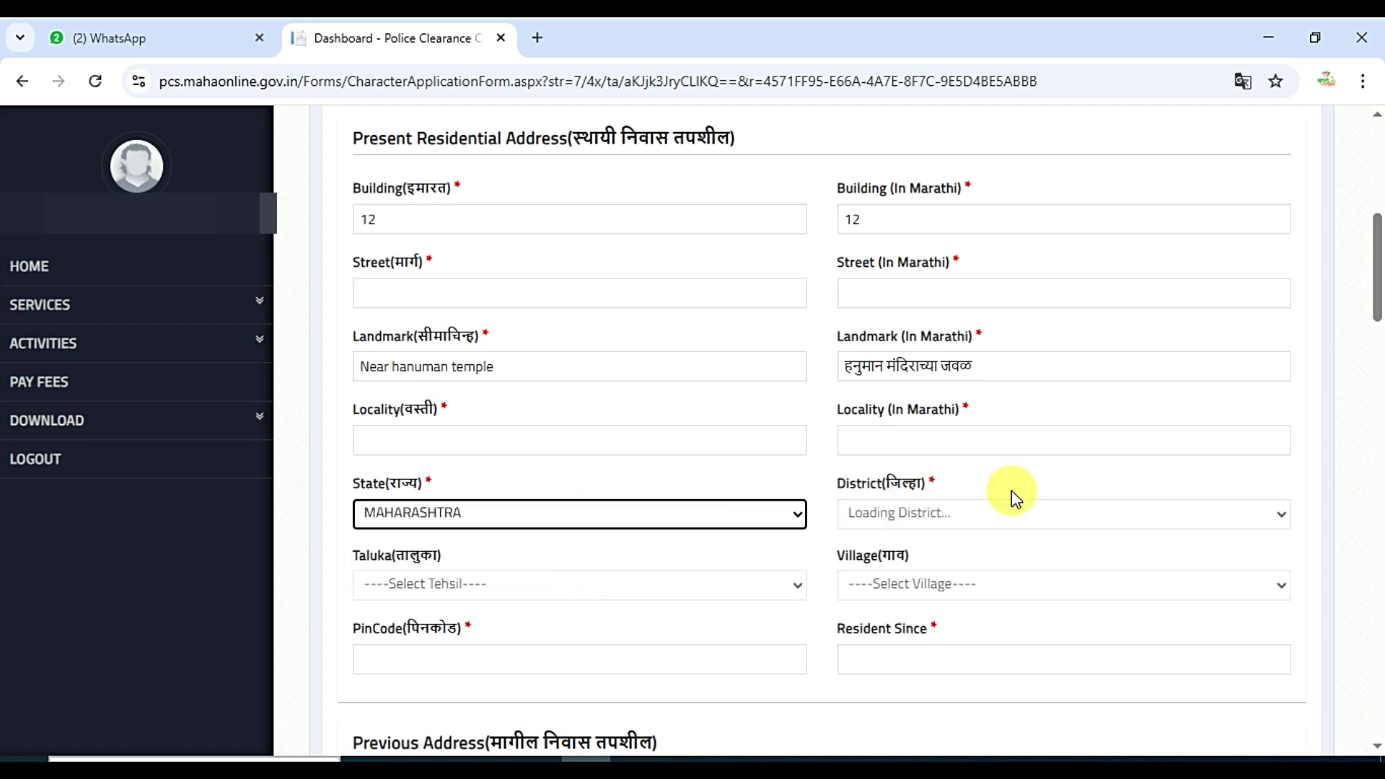
{"action": "left_click", "coordinate": [999, 513]}
{"action": "left_click", "coordinate": [999, 514]}
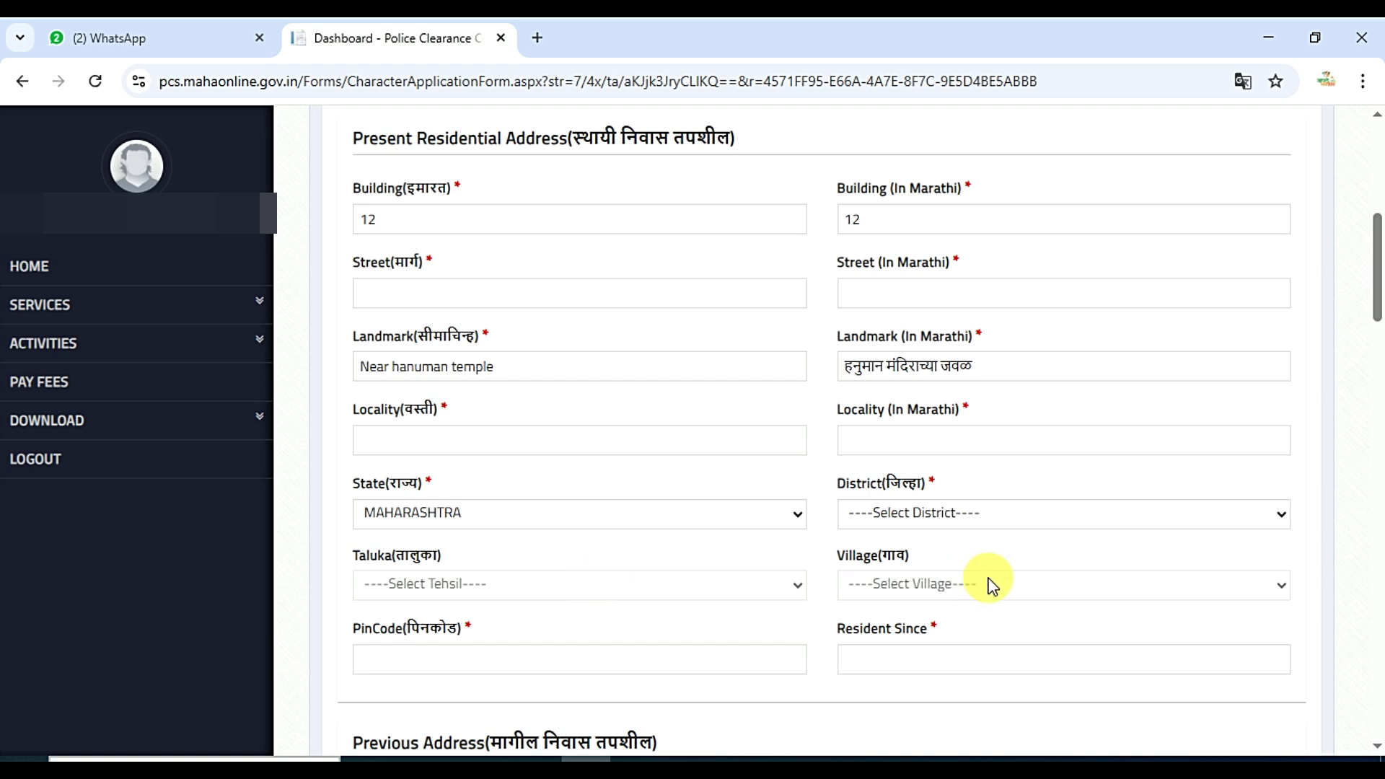
- Open the Resident Since calendar of the present residential address and browse back to earlier years
{"action": "left_click", "coordinate": [477, 673]}
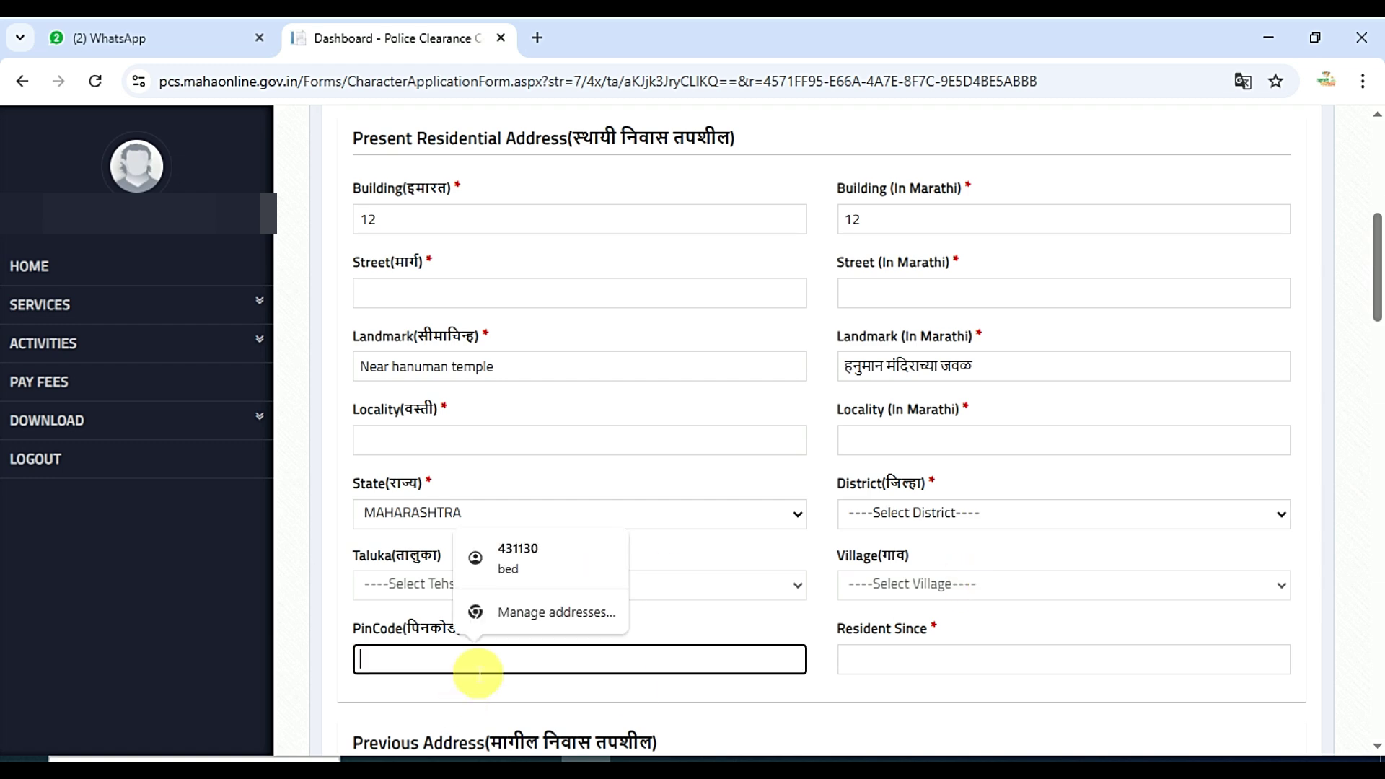
{"action": "left_click", "coordinate": [695, 604]}
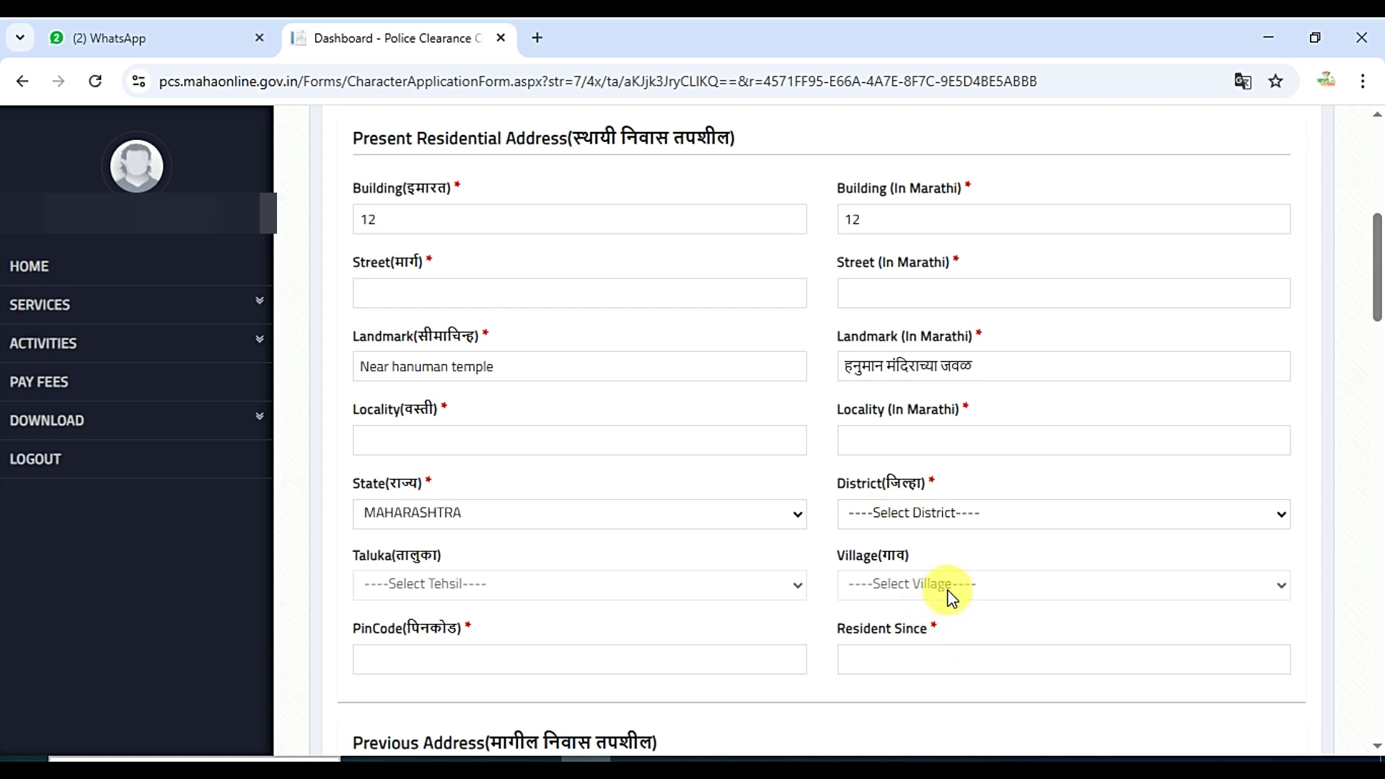
{"action": "left_click", "coordinate": [887, 655]}
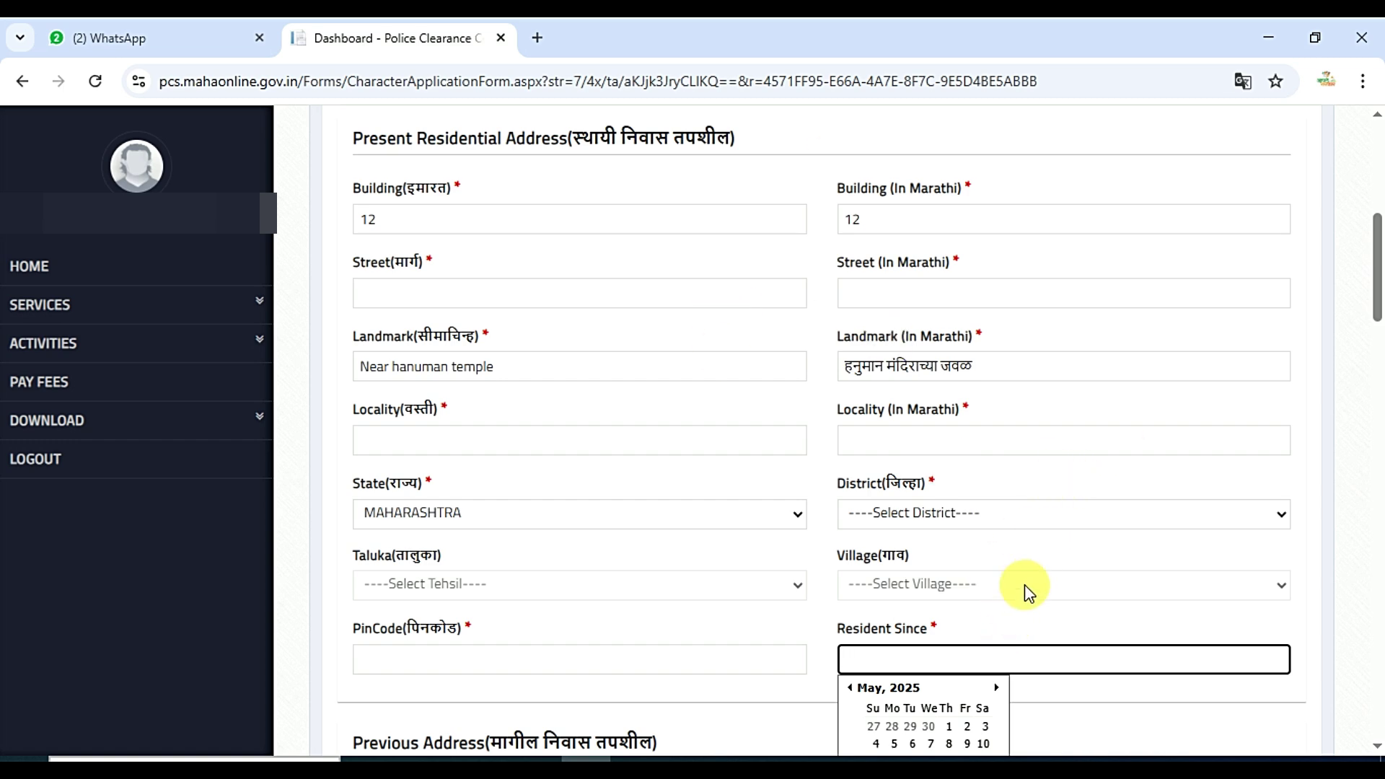
{"action": "left_click", "coordinate": [907, 692]}
{"action": "left_click", "coordinate": [859, 691]}
{"action": "left_click", "coordinate": [856, 690]}
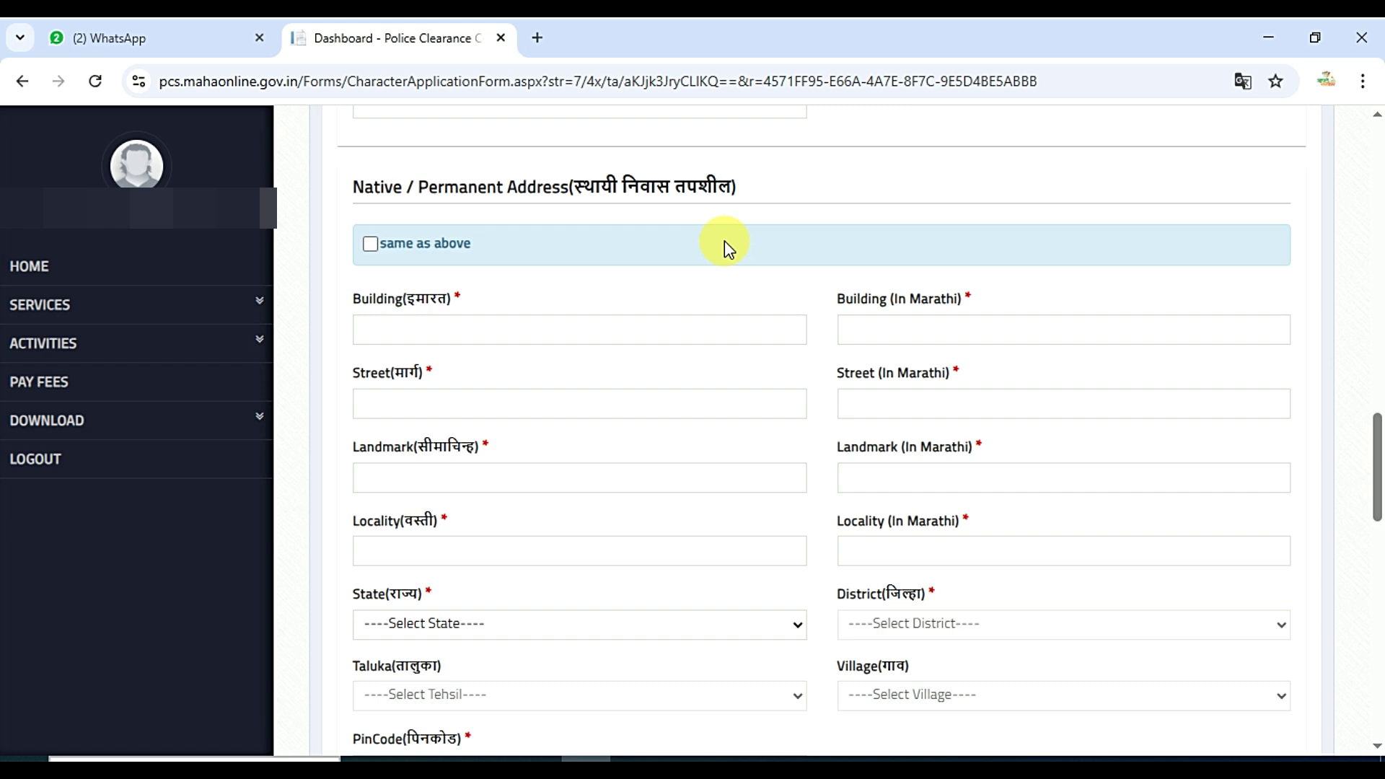
- Mark the native / permanent address as the same as above
{"action": "left_click", "coordinate": [369, 244]}
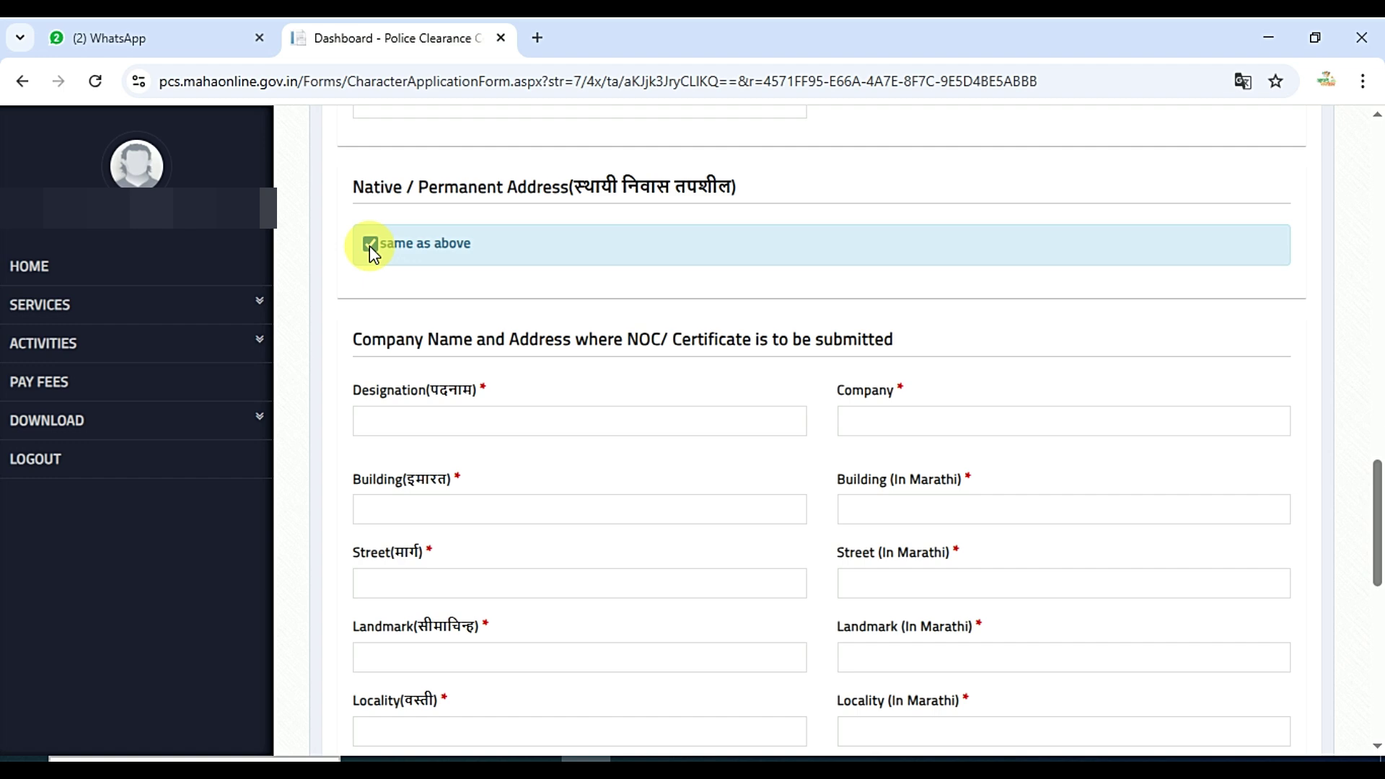
{"action": "scroll", "coordinate": [895, 189], "scroll_direction": "down", "scroll_amount": 2}
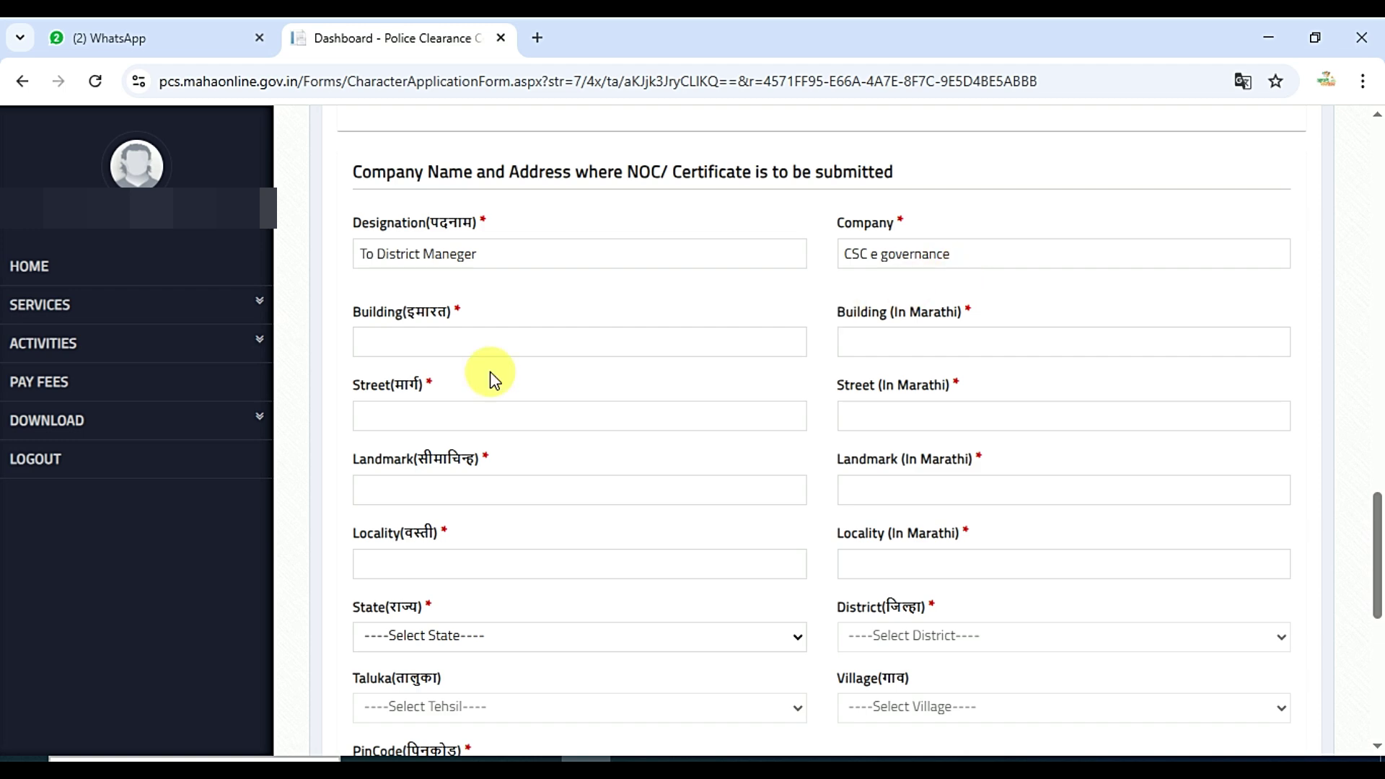
{"action": "left_click", "coordinate": [983, 359]}
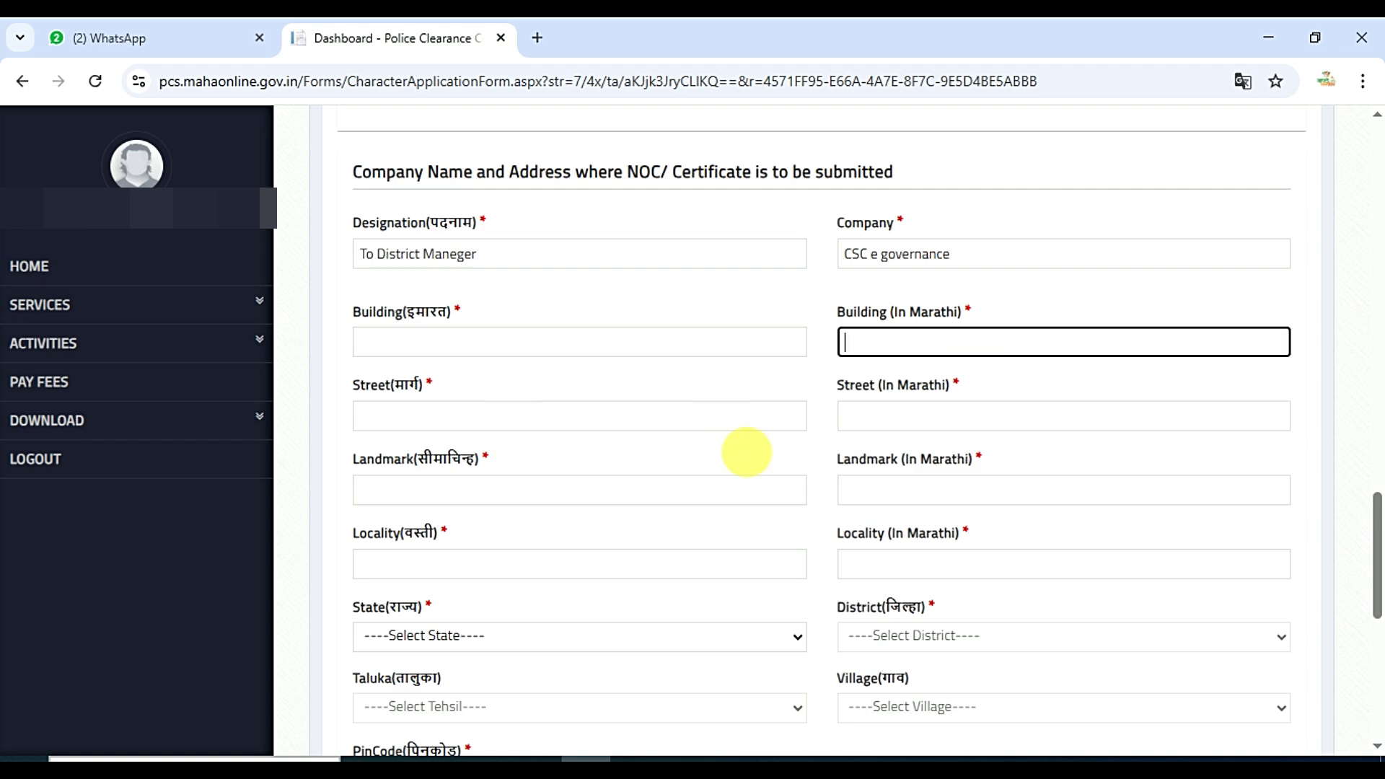
{"action": "left_click", "coordinate": [950, 427]}
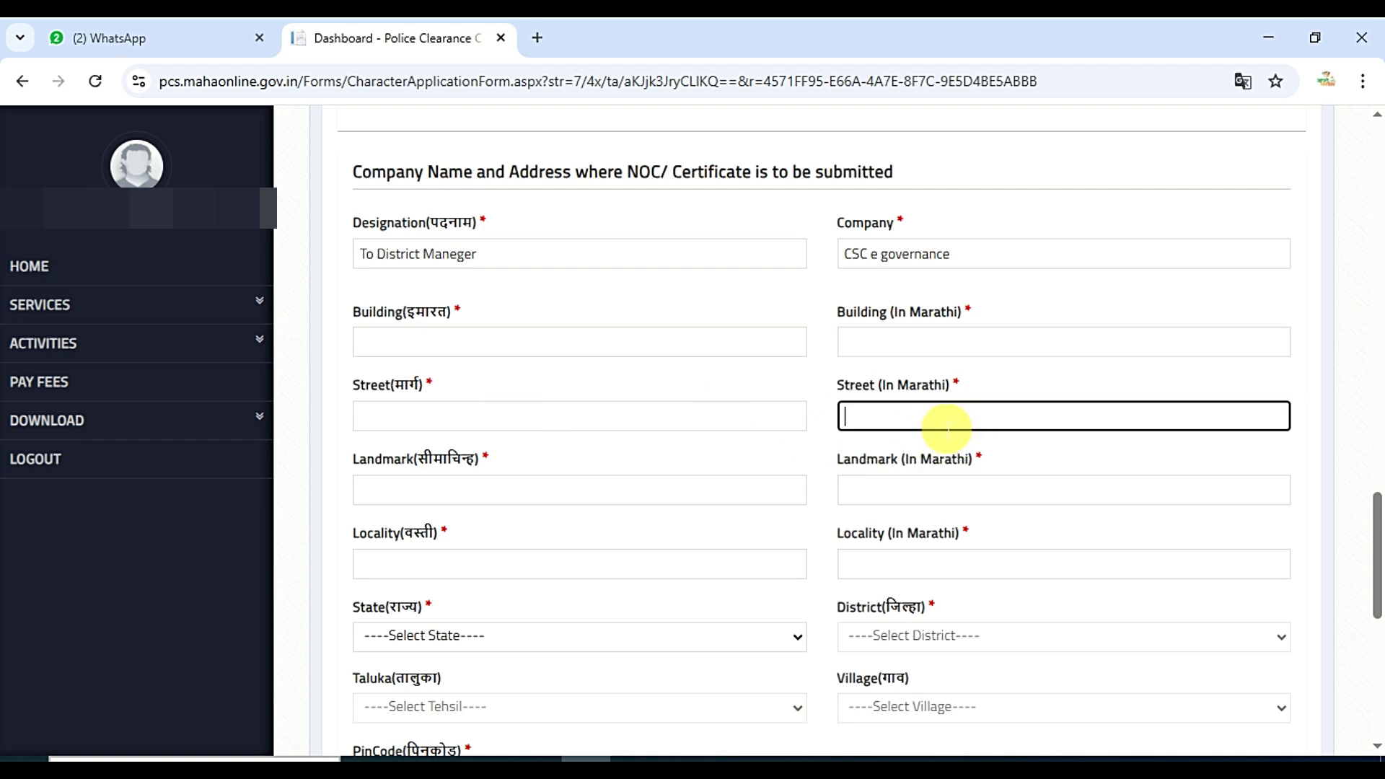
{"action": "left_click", "coordinate": [479, 504]}
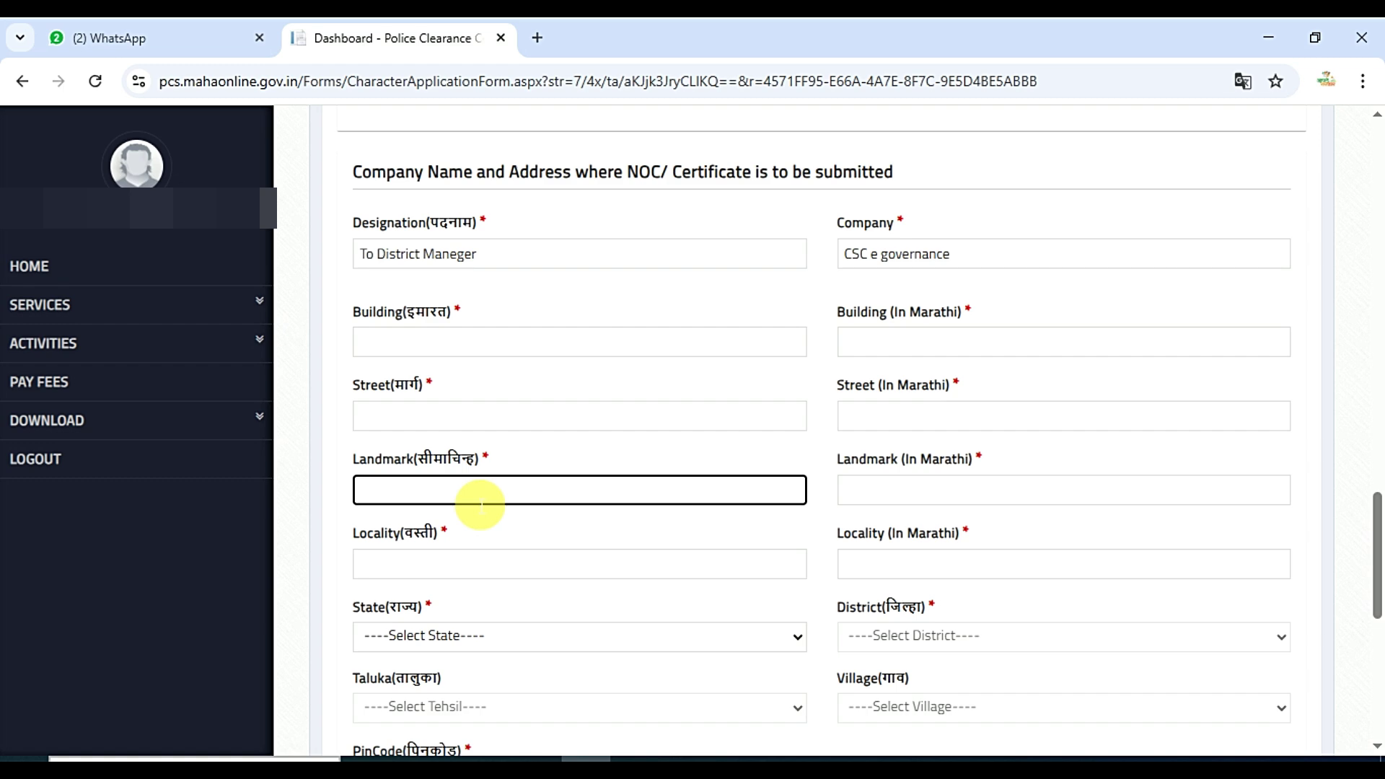
{"action": "left_click", "coordinate": [891, 501]}
{"action": "left_click", "coordinate": [479, 570]}
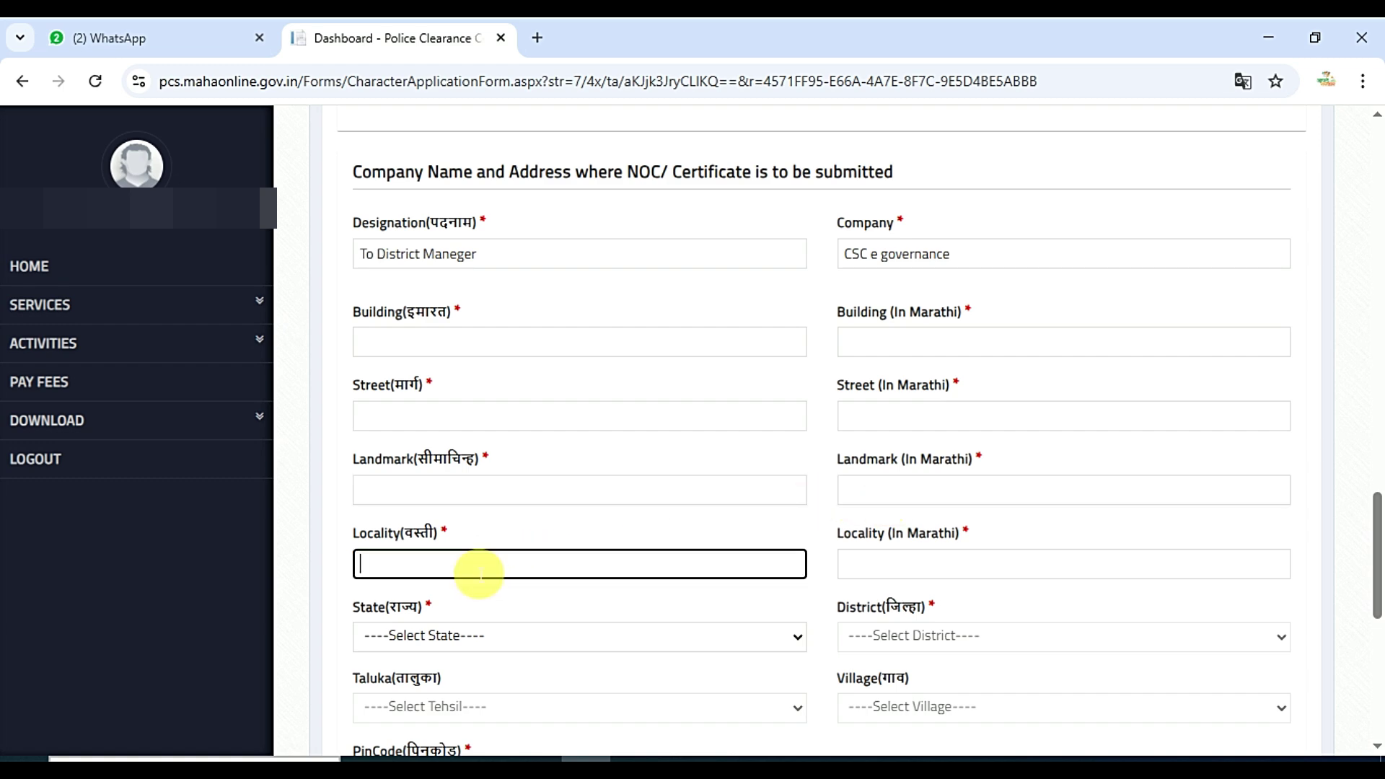
- Set the state of the company address to MAHARASHTRA and look through its district options
{"action": "left_click", "coordinate": [593, 638]}
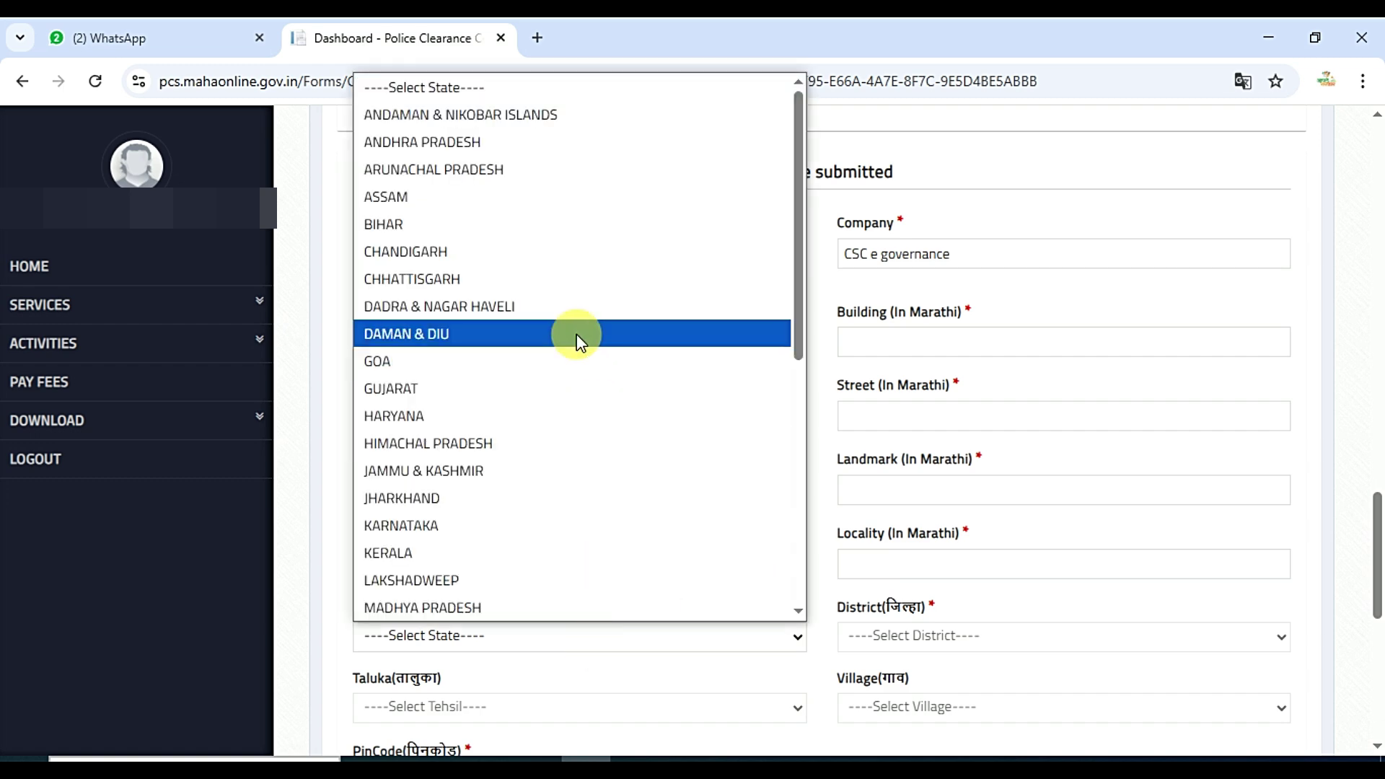
{"action": "scroll", "coordinate": [577, 334], "scroll_direction": "down", "scroll_amount": 1}
{"action": "left_click", "coordinate": [577, 607]}
{"action": "scroll", "coordinate": [1143, 548], "scroll_direction": "down", "scroll_amount": 2}
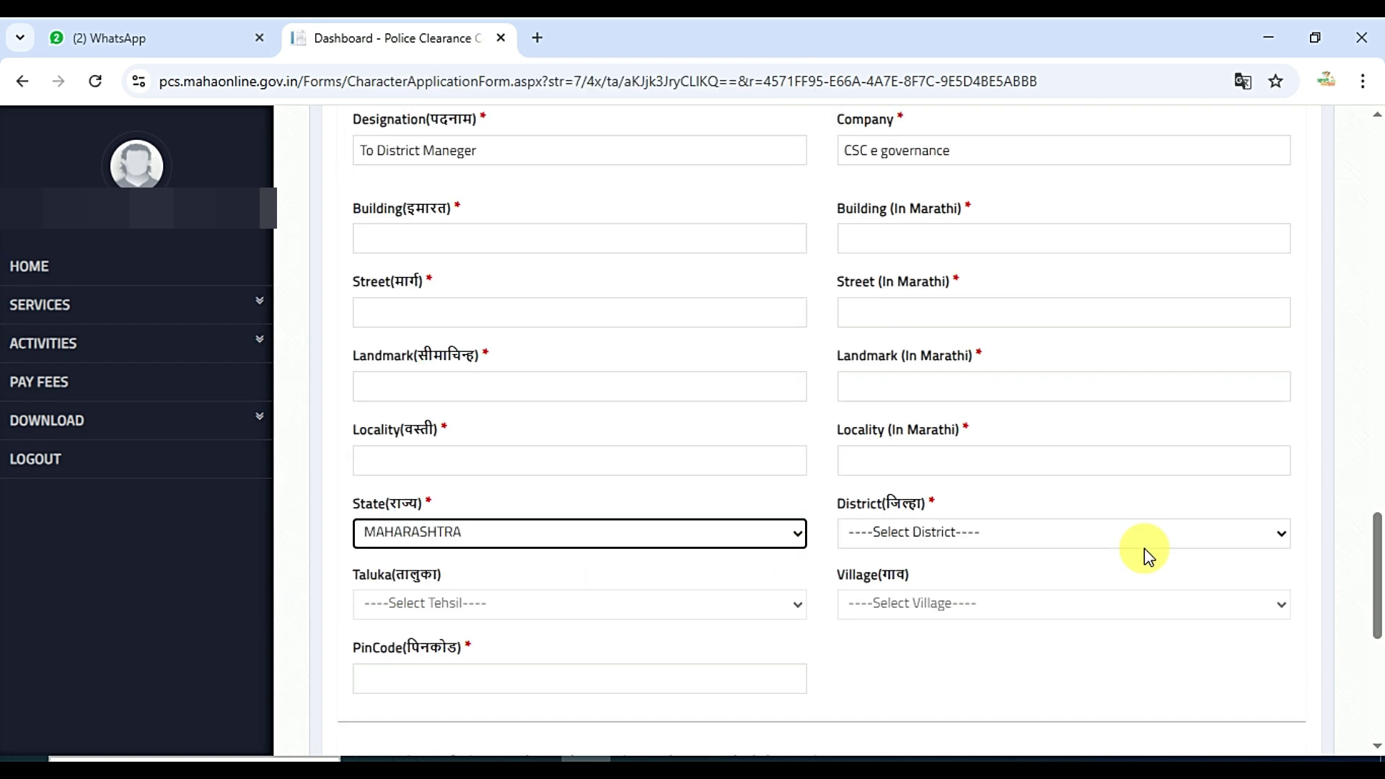
{"action": "left_click", "coordinate": [1141, 535]}
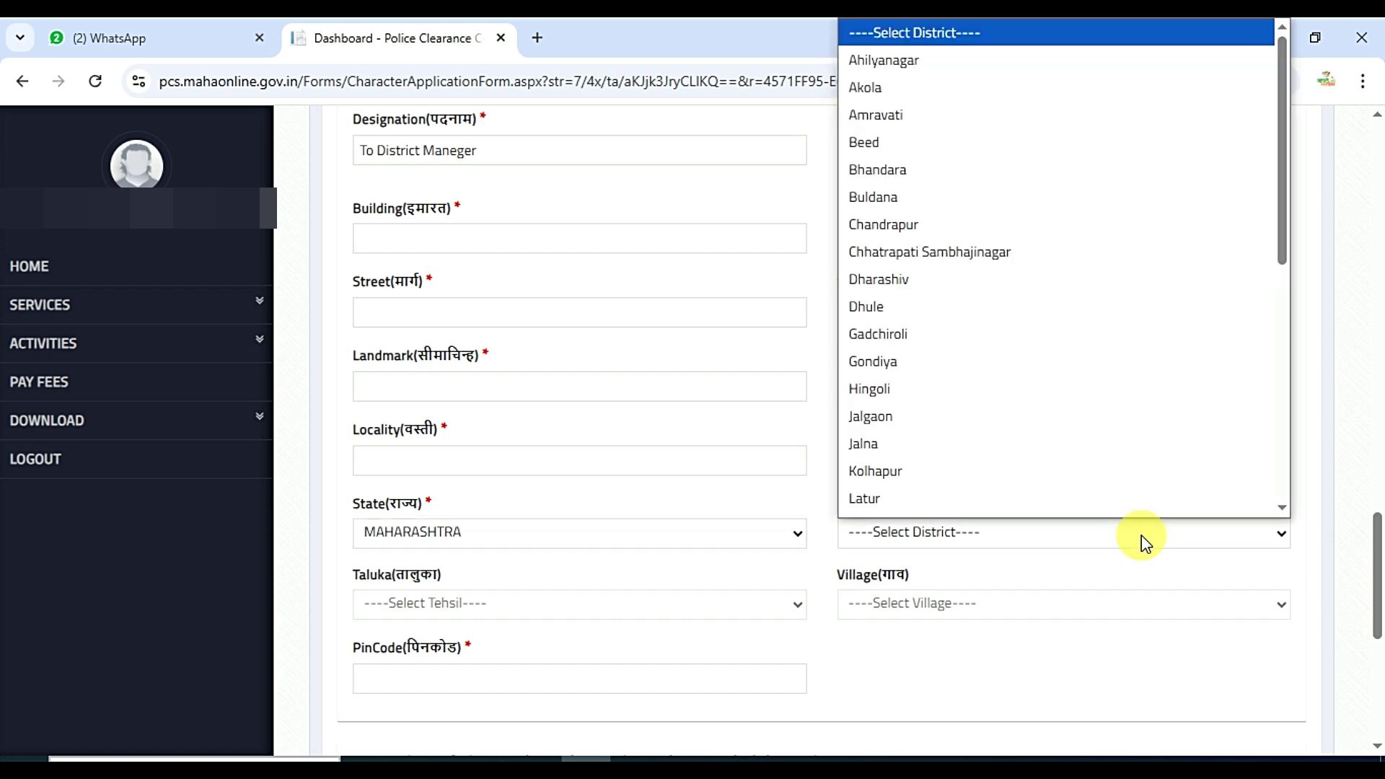
{"action": "left_click", "coordinate": [1141, 535]}
{"action": "left_click", "coordinate": [622, 586]}
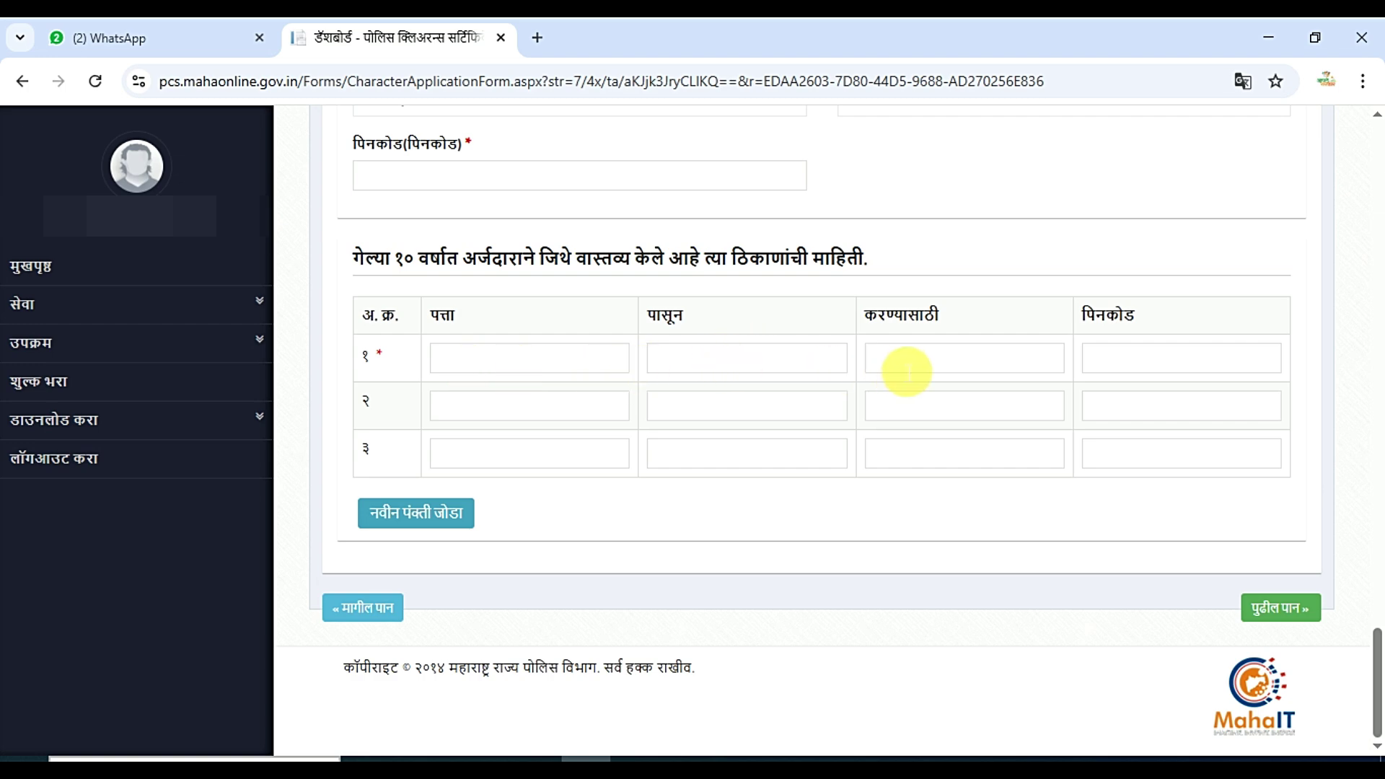
- Set the first ten-year residence entry's period from 06/1997 to 05/2025 and proceed to the General Information page
{"action": "left_click", "coordinate": [748, 358]}
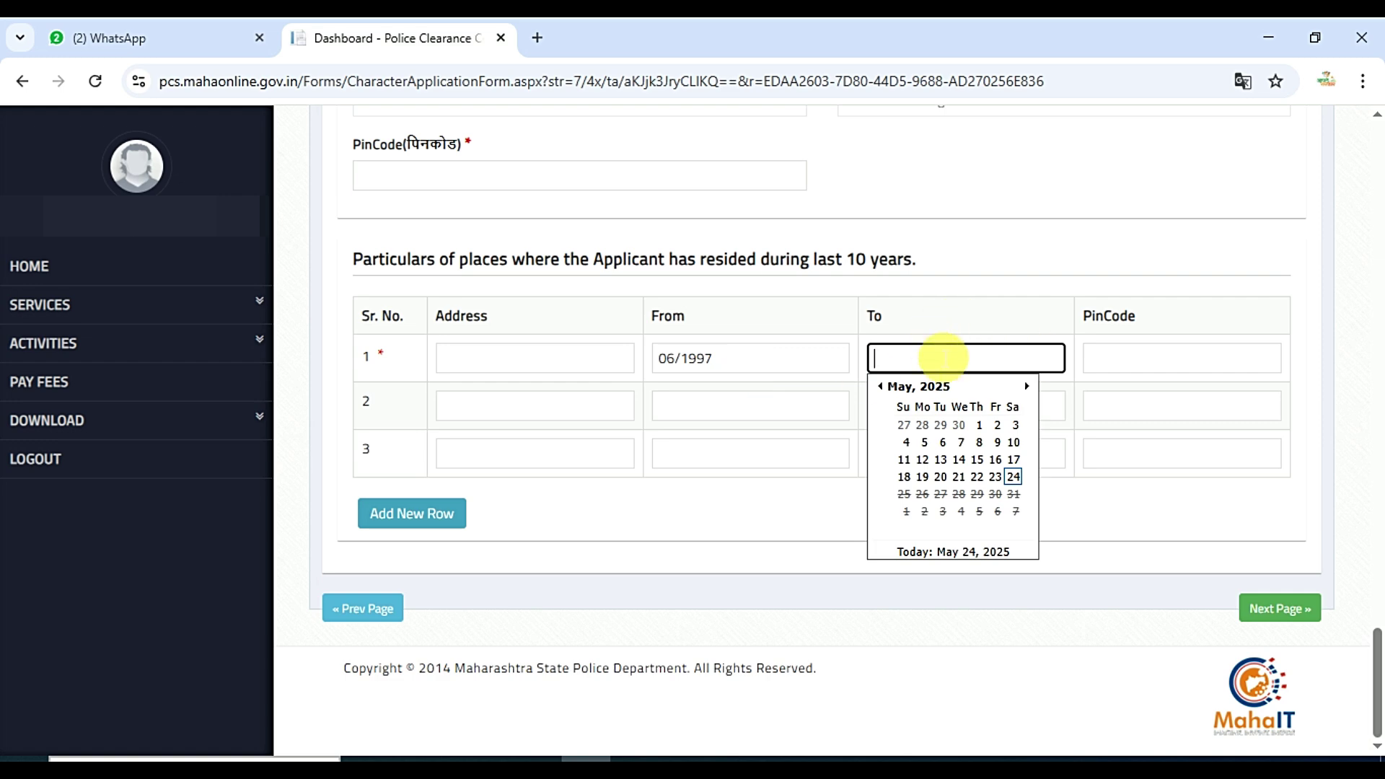
{"action": "left_click", "coordinate": [939, 455]}
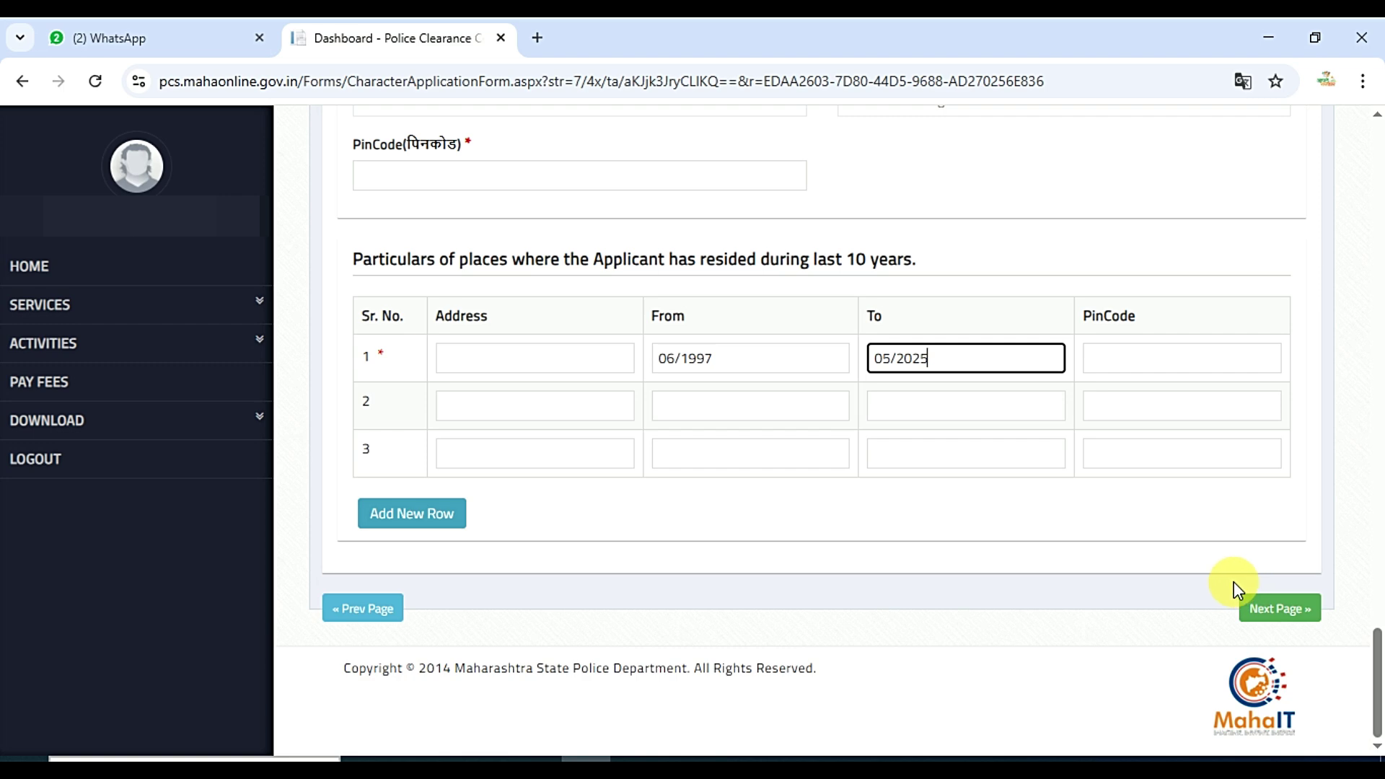
{"action": "left_click", "coordinate": [1254, 608]}
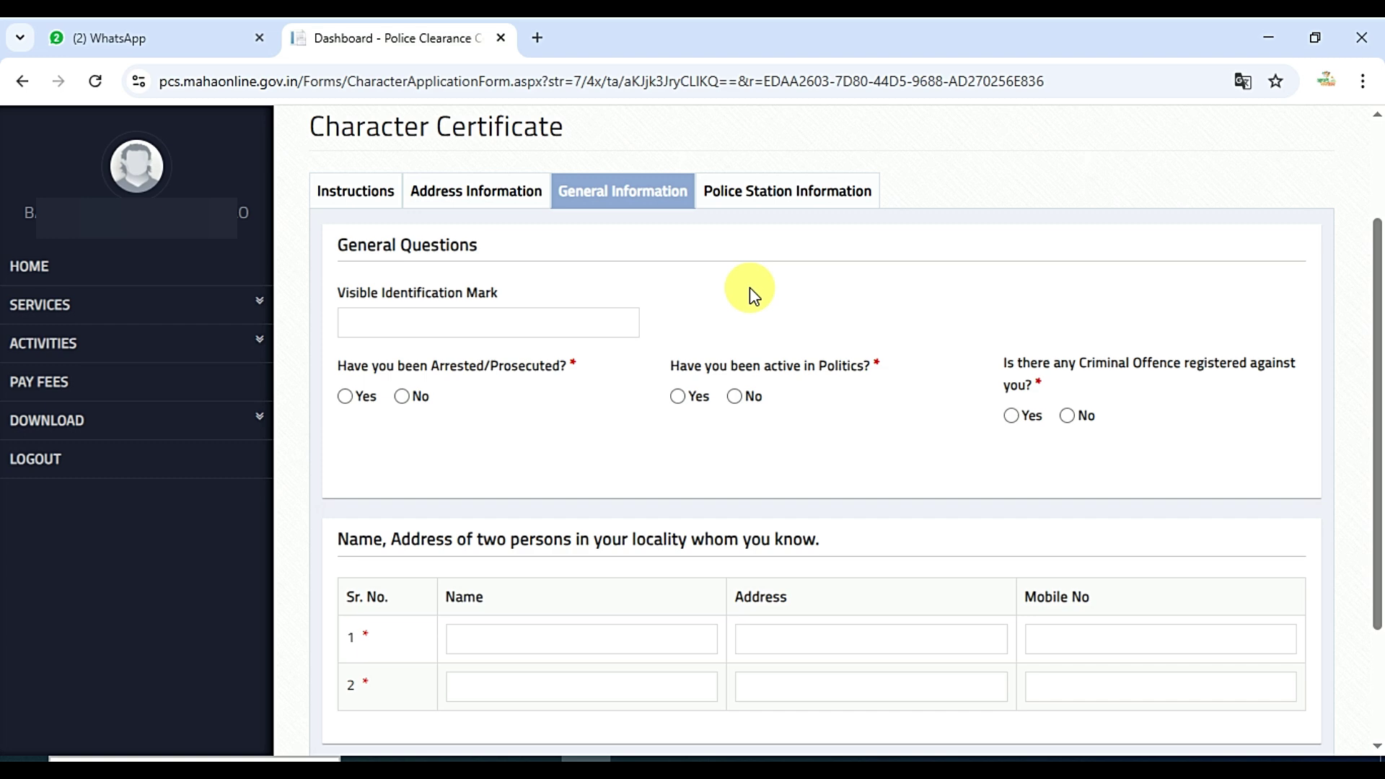
- Enter "mole on face" as the visible identification mark and answer No to the arrest, politics and criminal offence questions
{"action": "left_click", "coordinate": [573, 325]}
{"action": "type", "text": "mole on face"}
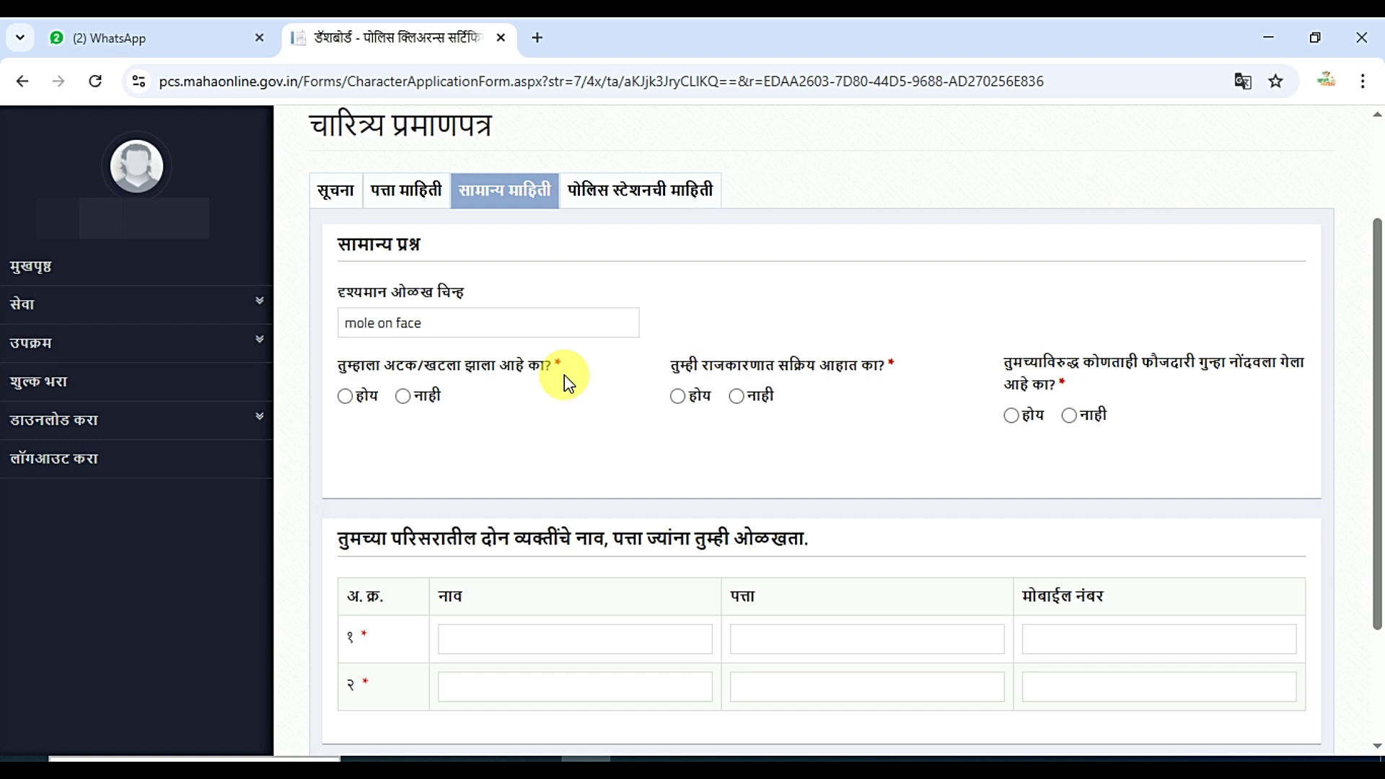
{"action": "left_click", "coordinate": [404, 398]}
{"action": "left_click", "coordinate": [738, 397]}
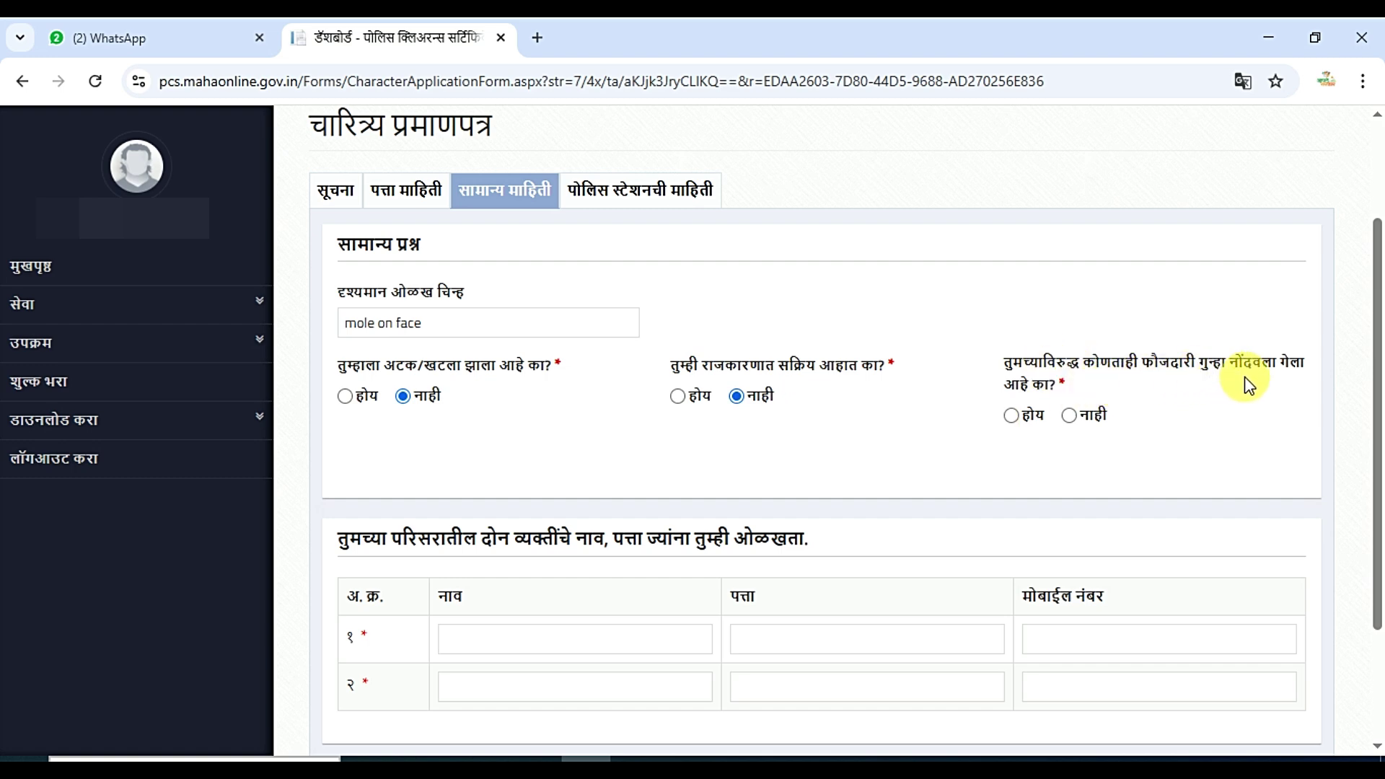
{"action": "left_click", "coordinate": [1071, 415]}
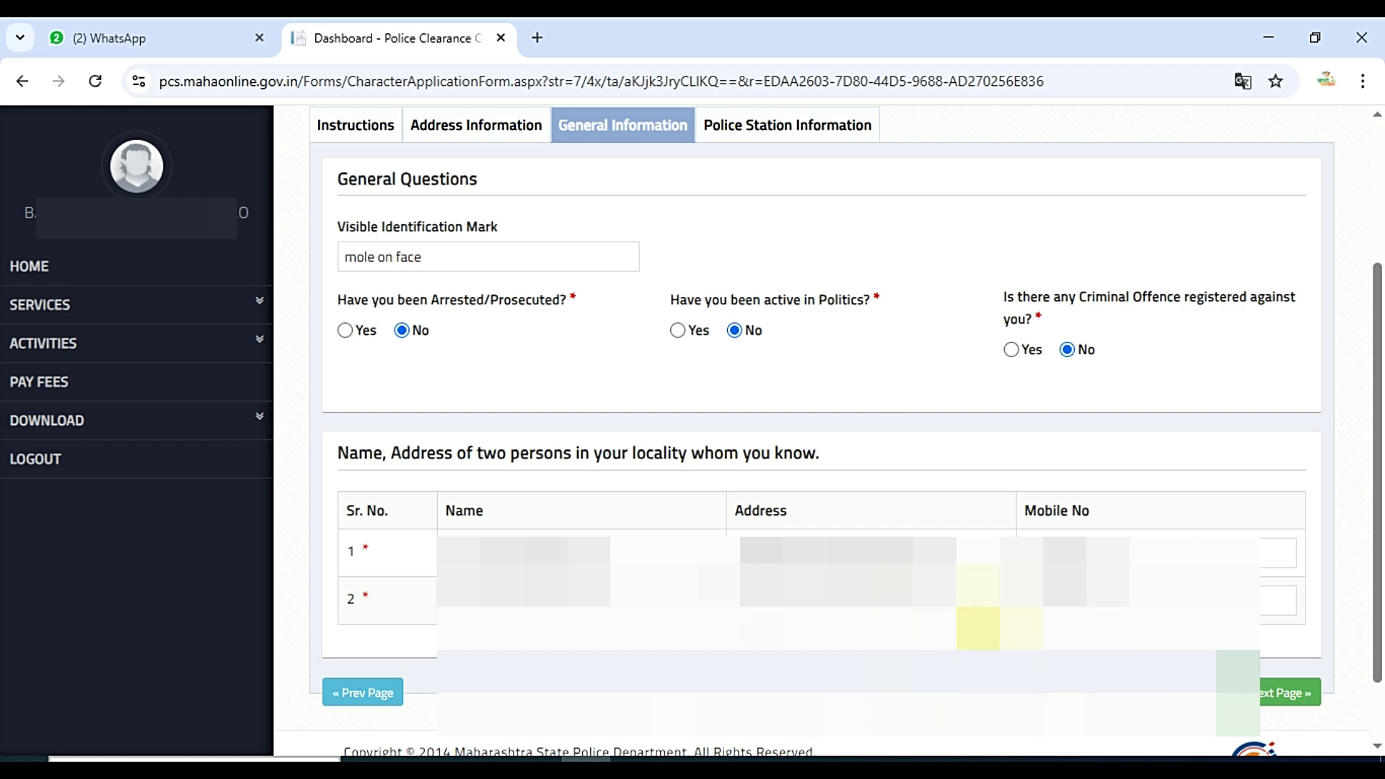
- Complete the Police Station Information page with beed as the district and a local police station, and save the application
{"action": "left_click", "coordinate": [1278, 704]}
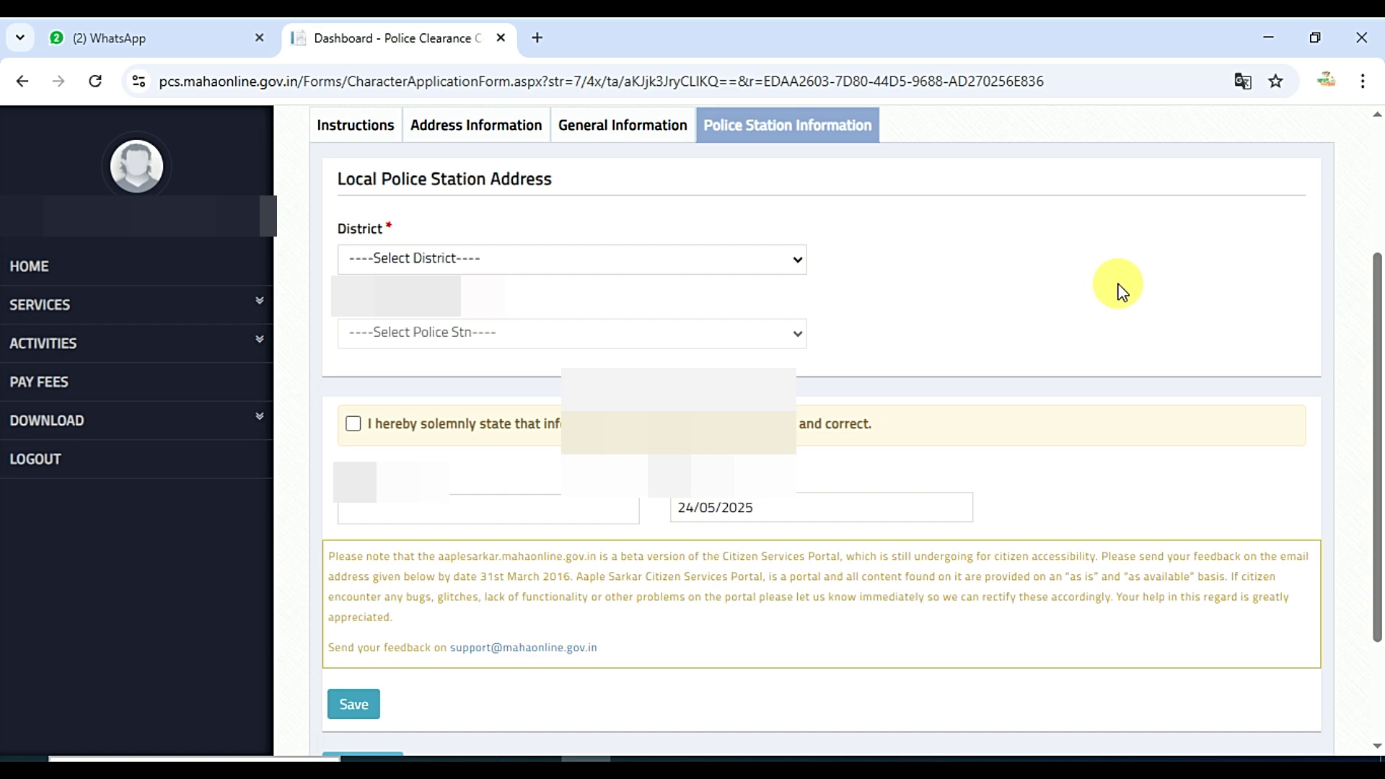
{"action": "left_click", "coordinate": [743, 272]}
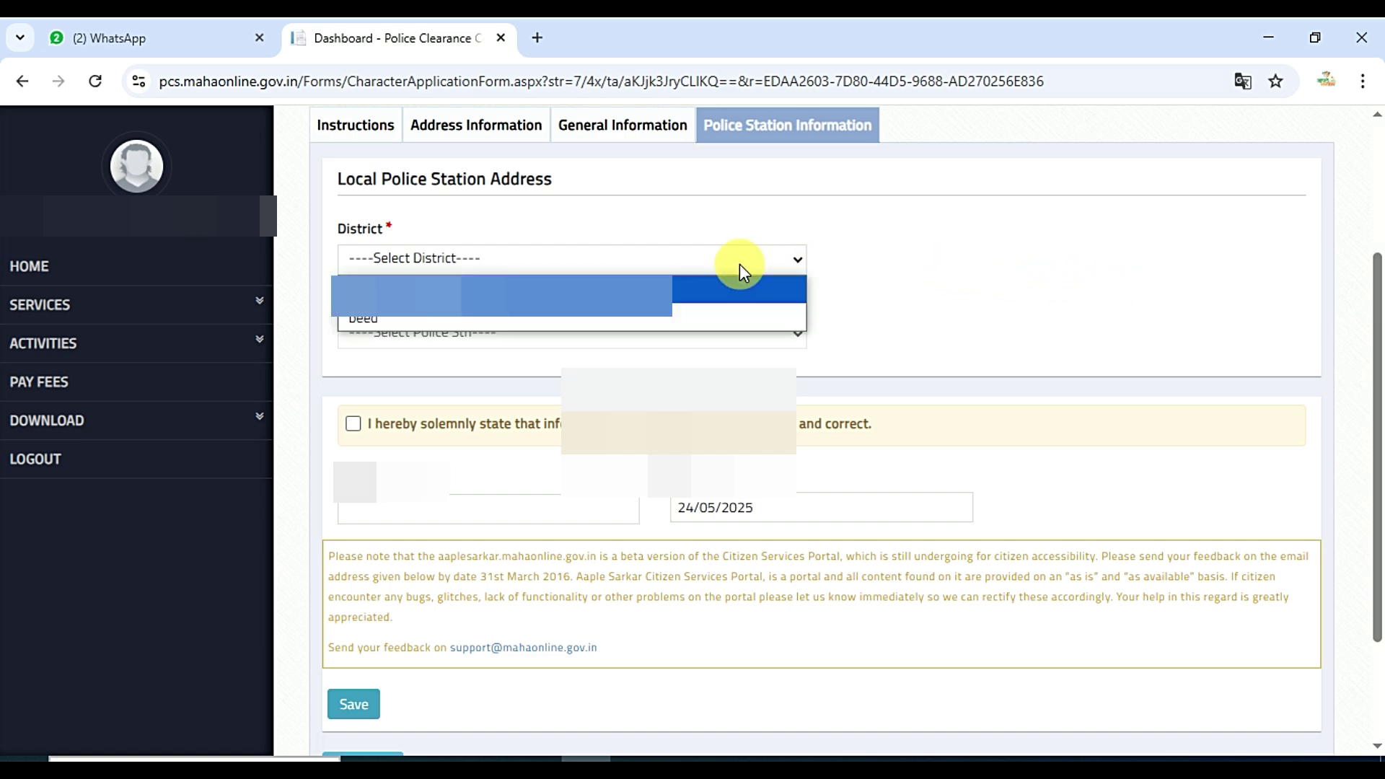
{"action": "left_click", "coordinate": [737, 318]}
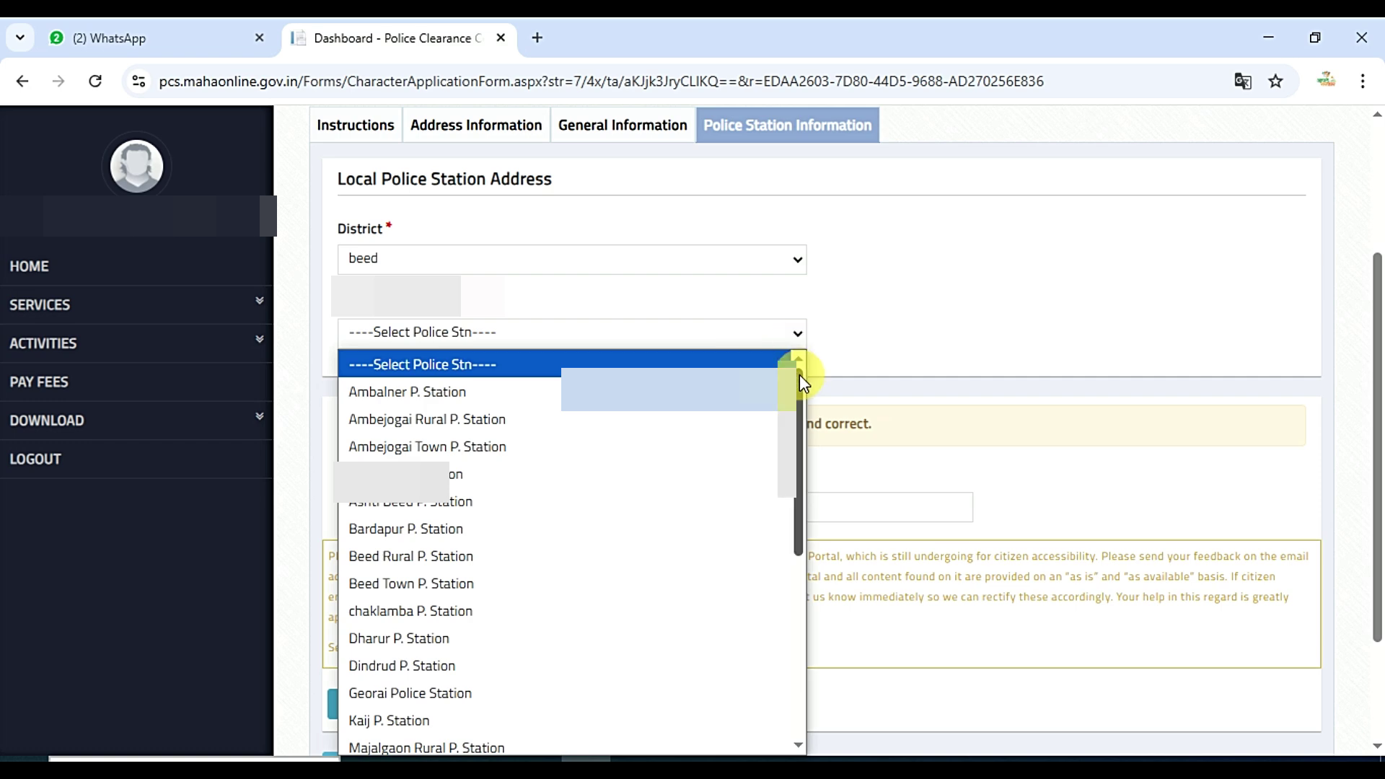
{"action": "scroll", "coordinate": [867, 323], "scroll_direction": "down", "scroll_amount": 1}
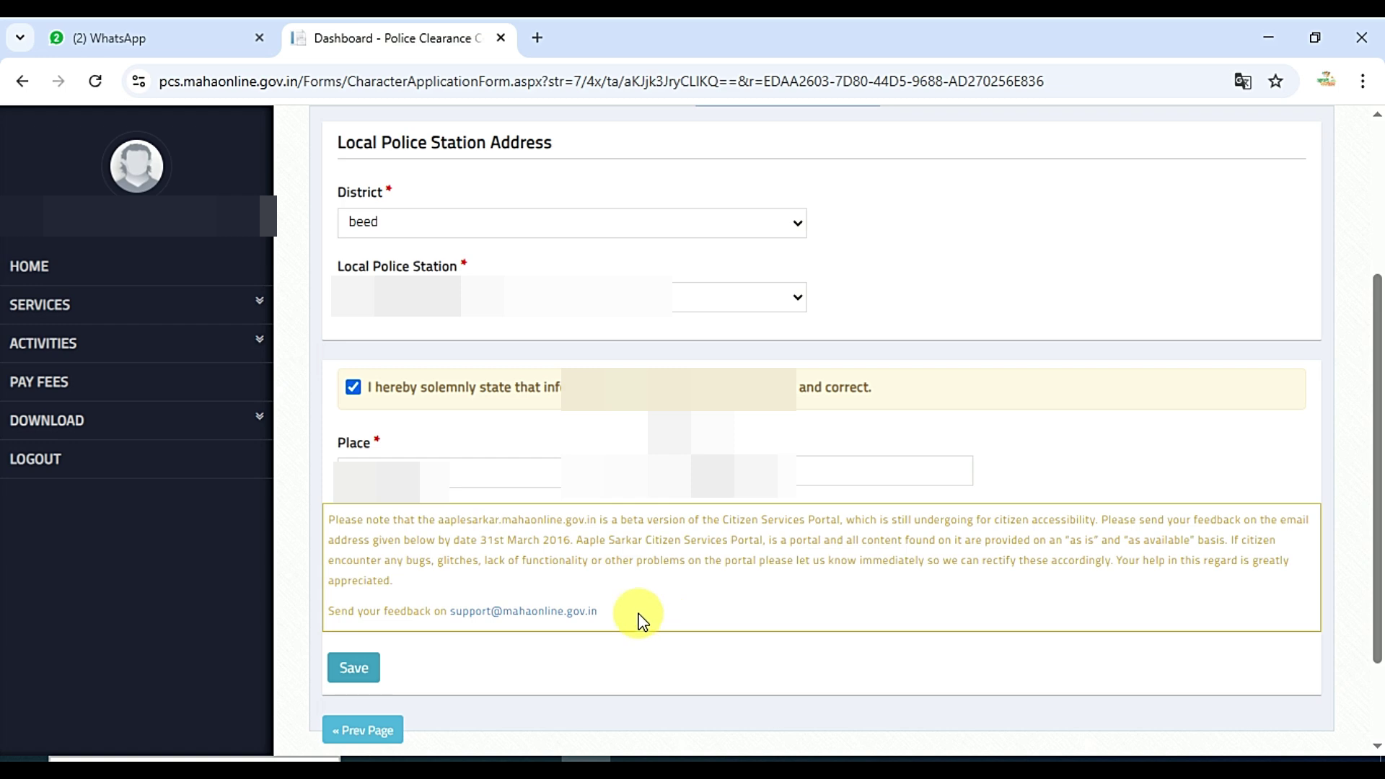
{"action": "left_click", "coordinate": [373, 679]}
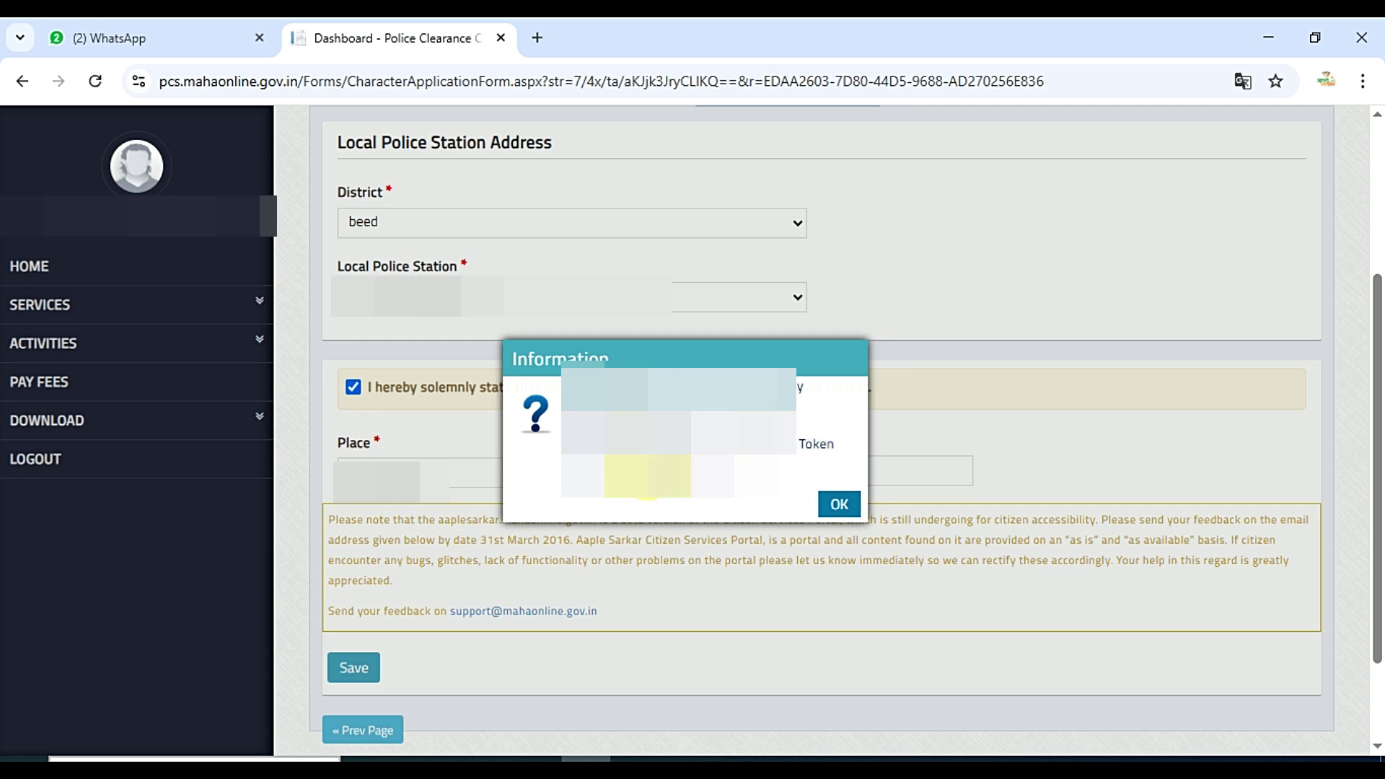
{"action": "left_click", "coordinate": [838, 505]}
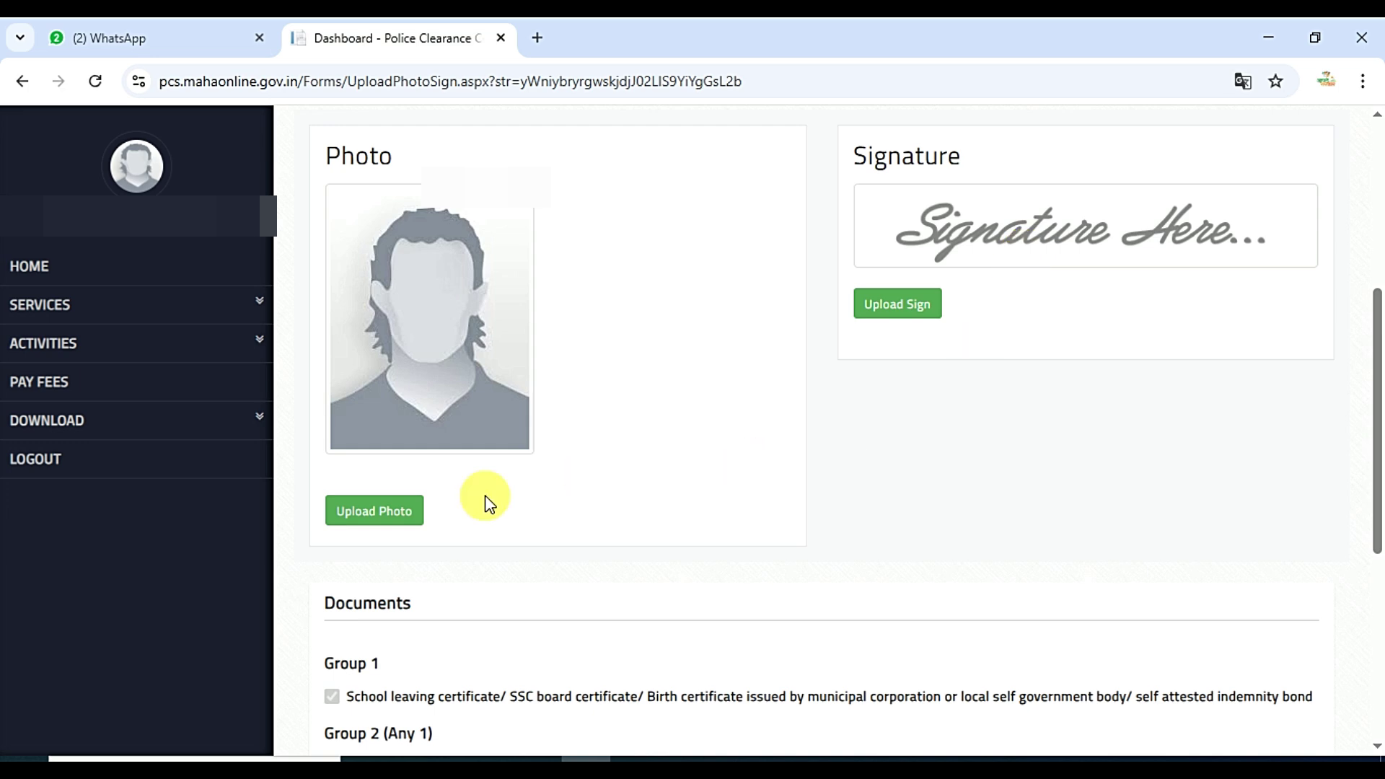
- Upload the applicant's photo and signature, and upload the supporting documents with the ration card selected under Group 3
{"action": "left_click", "coordinate": [413, 533]}
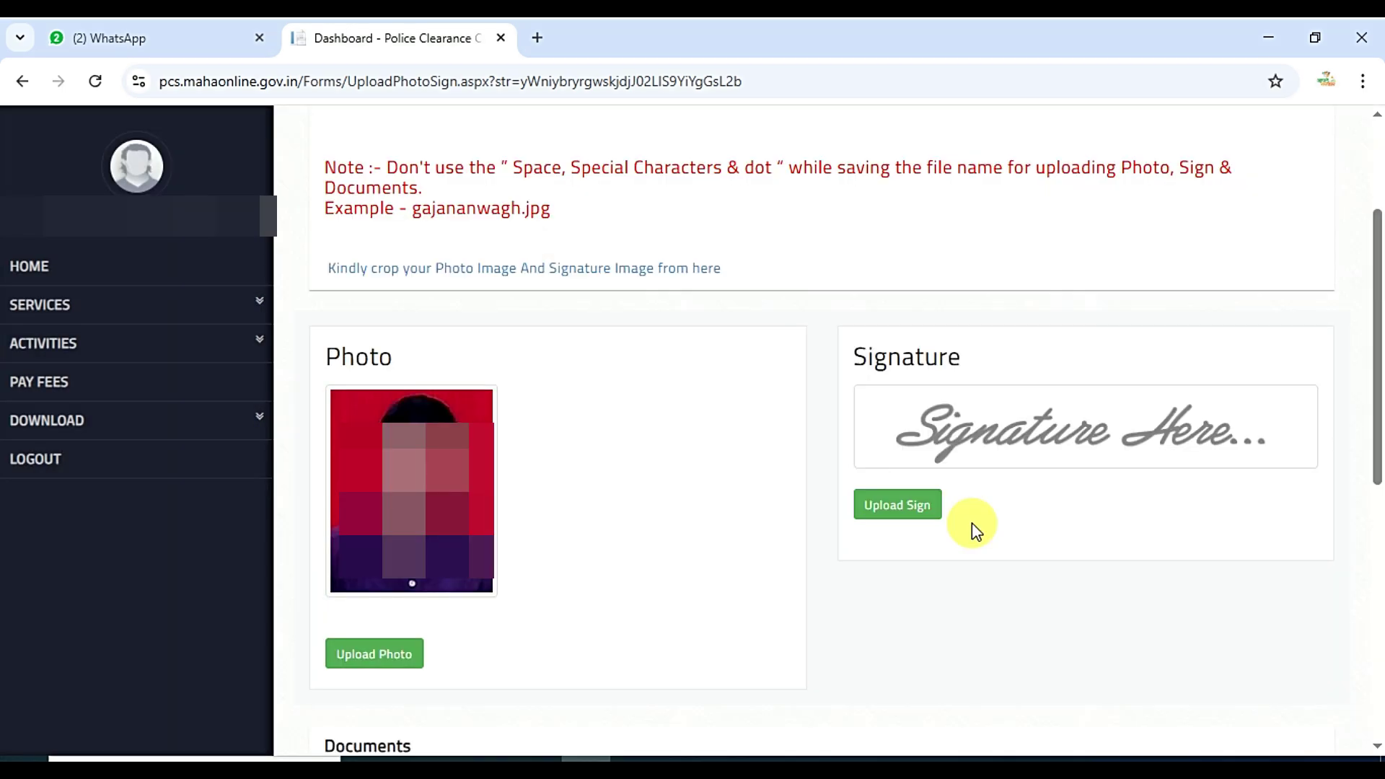
{"action": "left_click", "coordinate": [920, 521]}
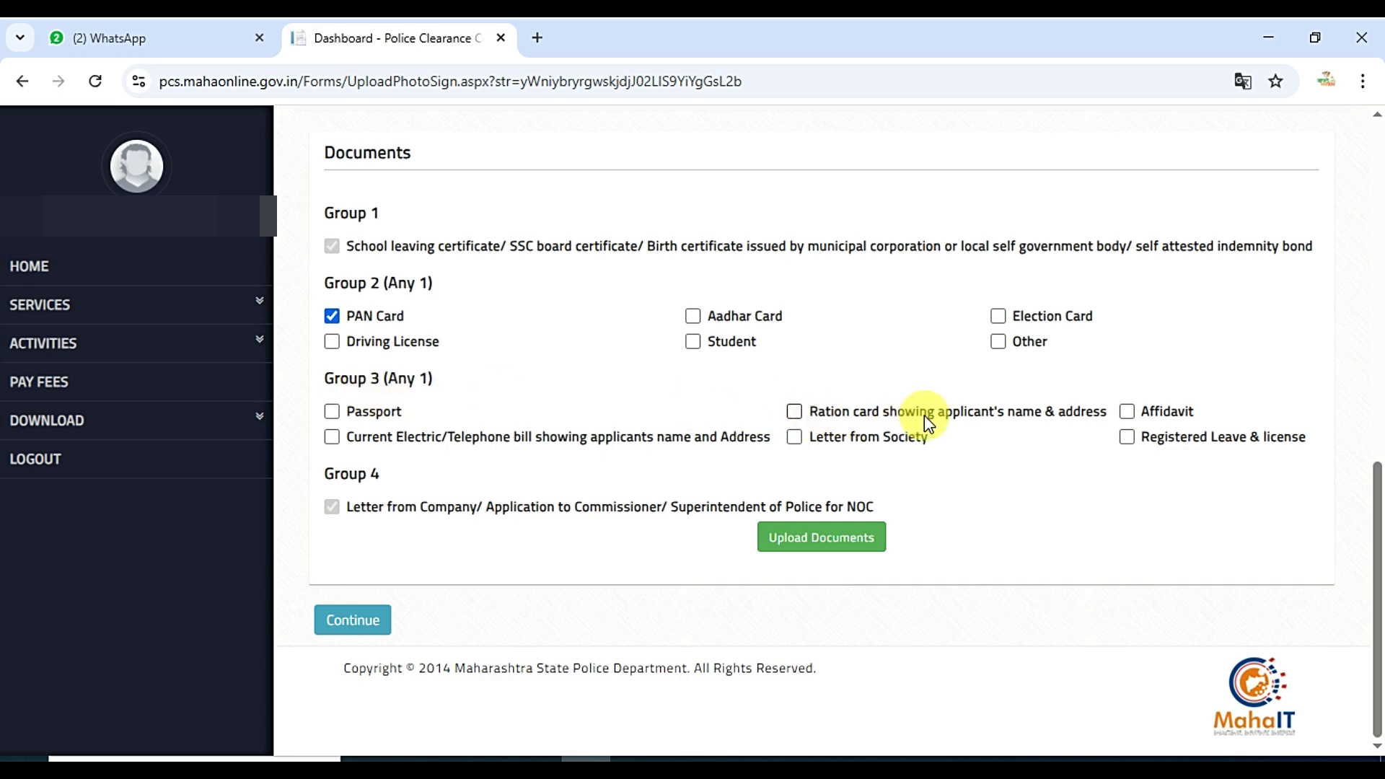
{"action": "left_click", "coordinate": [796, 413]}
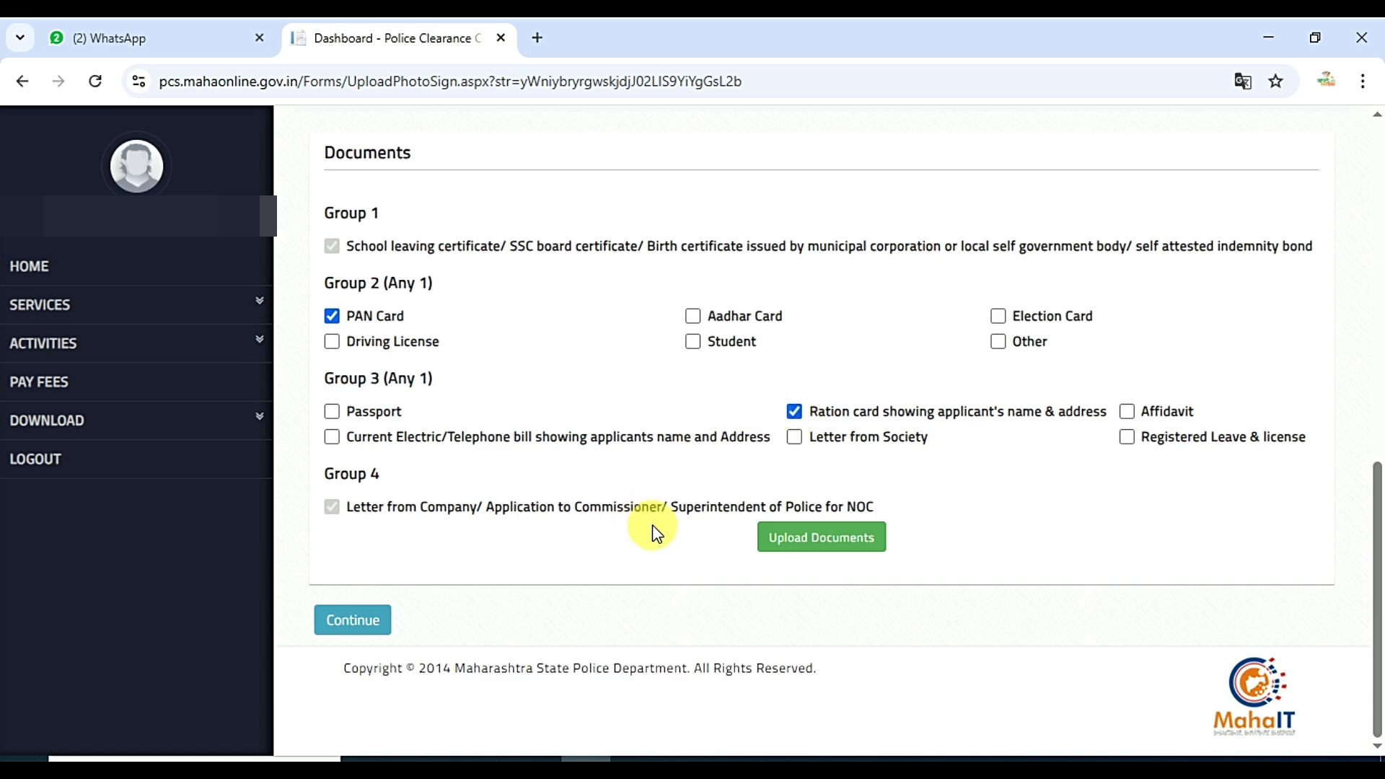
{"action": "left_click", "coordinate": [834, 553]}
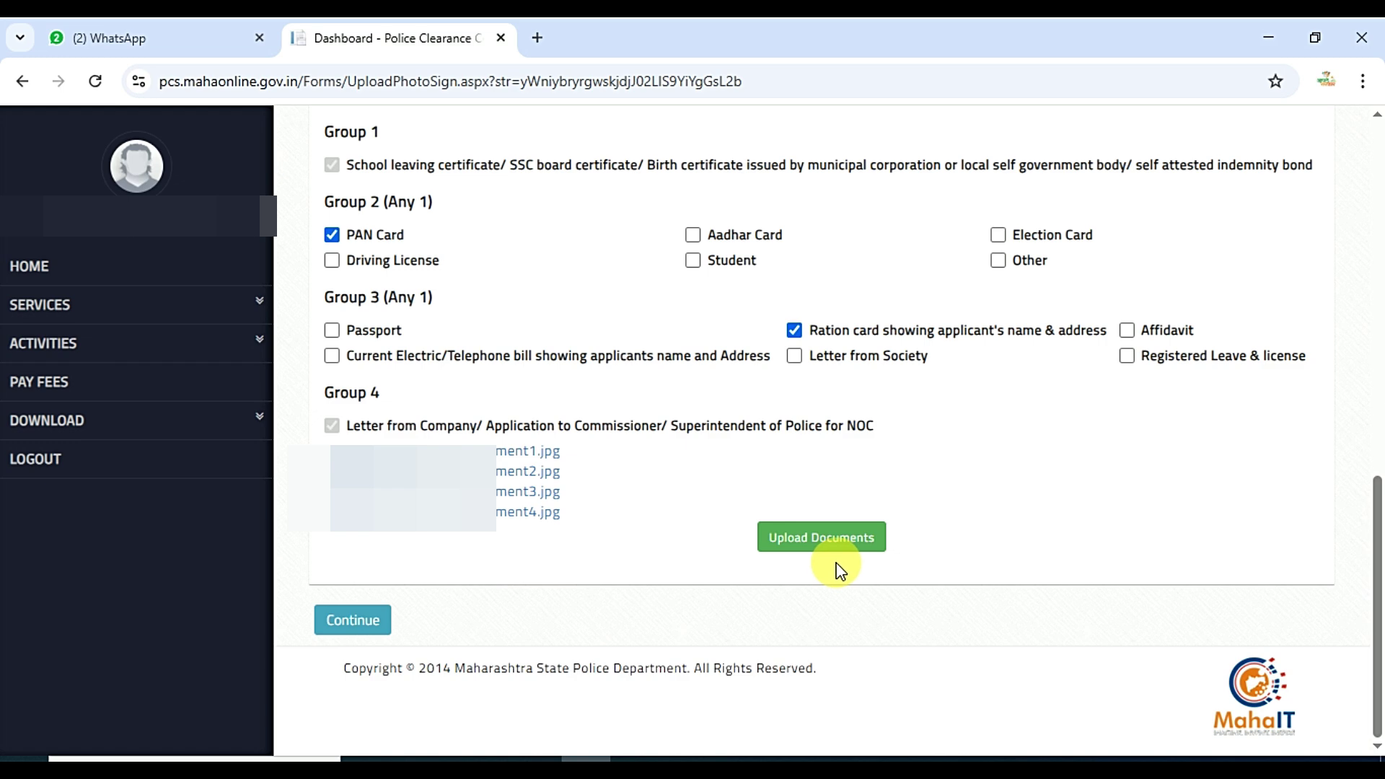
- Continue past the uploads, review the application through to its Police Station Information page, and proceed to payment
{"action": "left_click", "coordinate": [371, 636]}
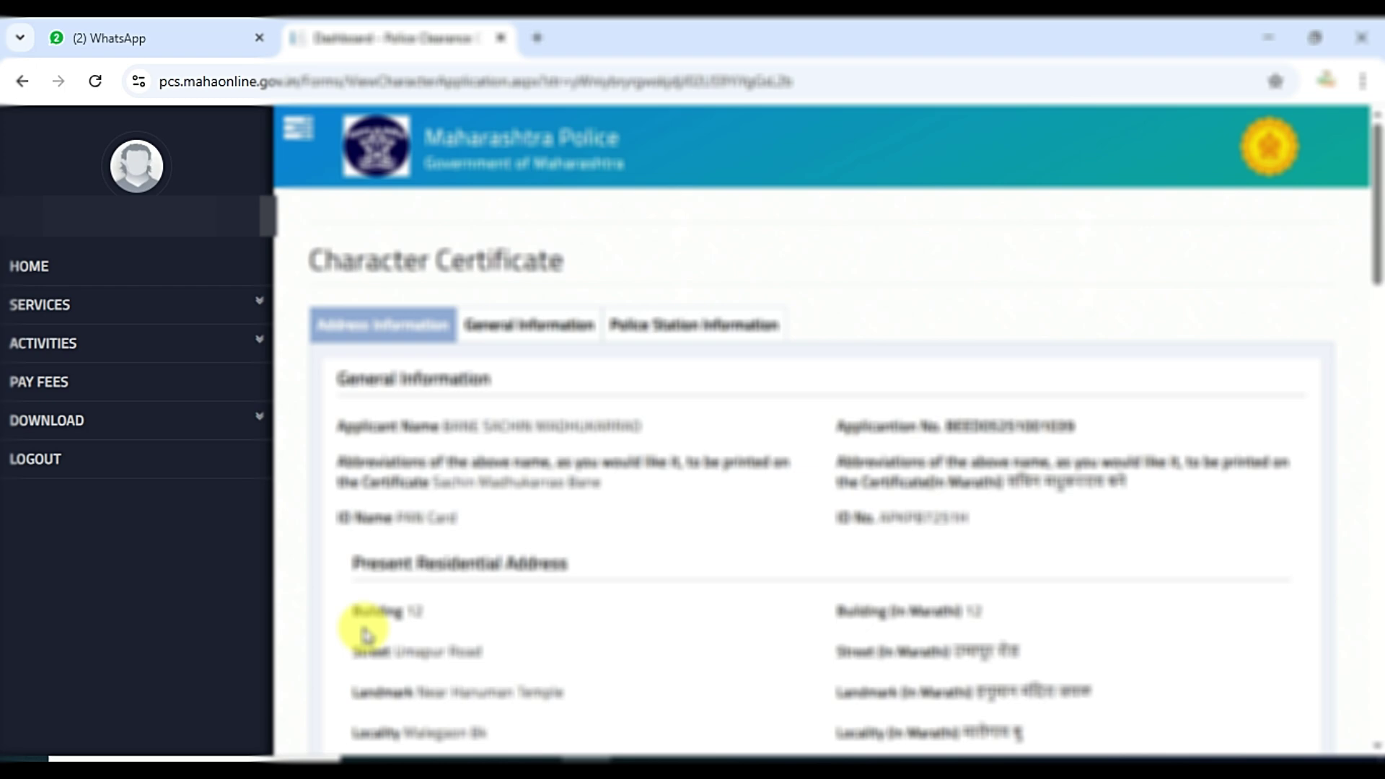
{"action": "scroll", "coordinate": [881, 708], "scroll_direction": "down", "scroll_amount": 20}
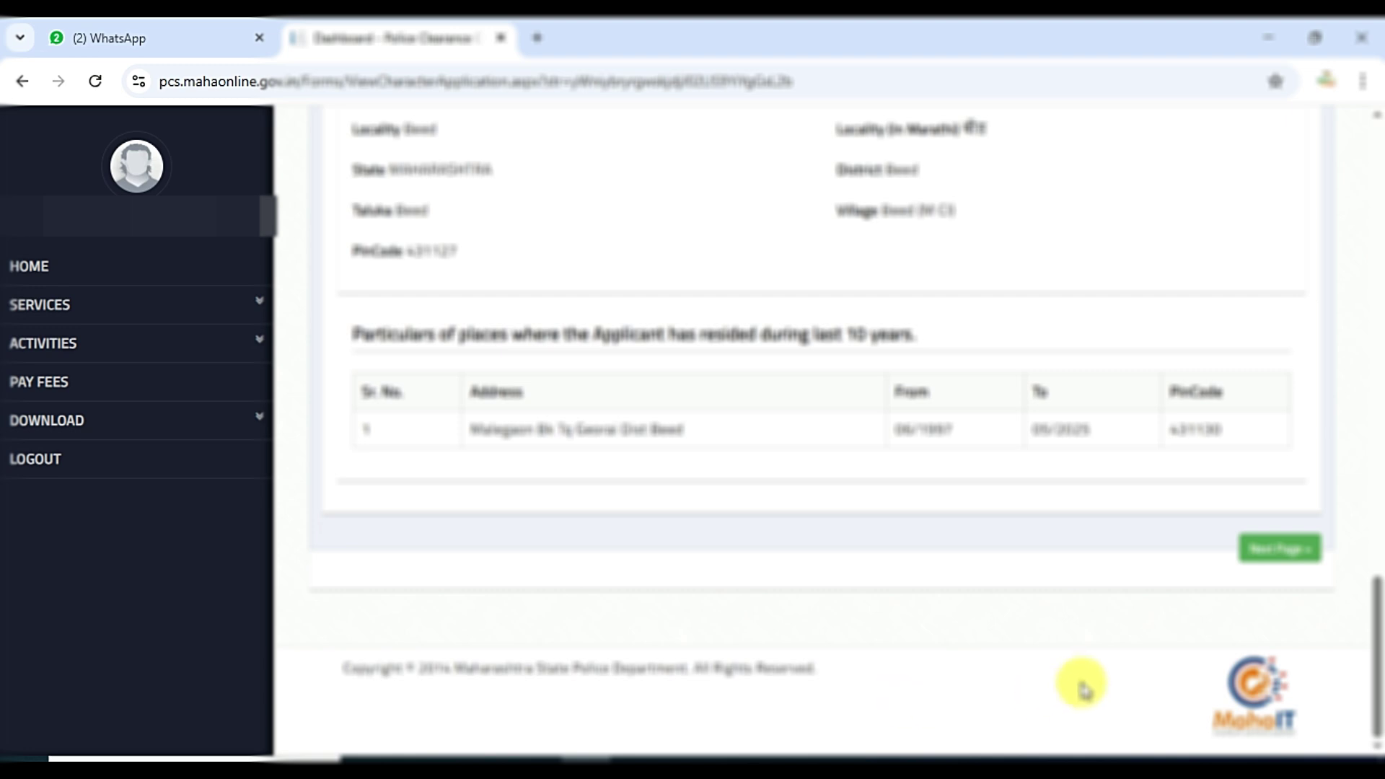
{"action": "left_click", "coordinate": [1277, 570]}
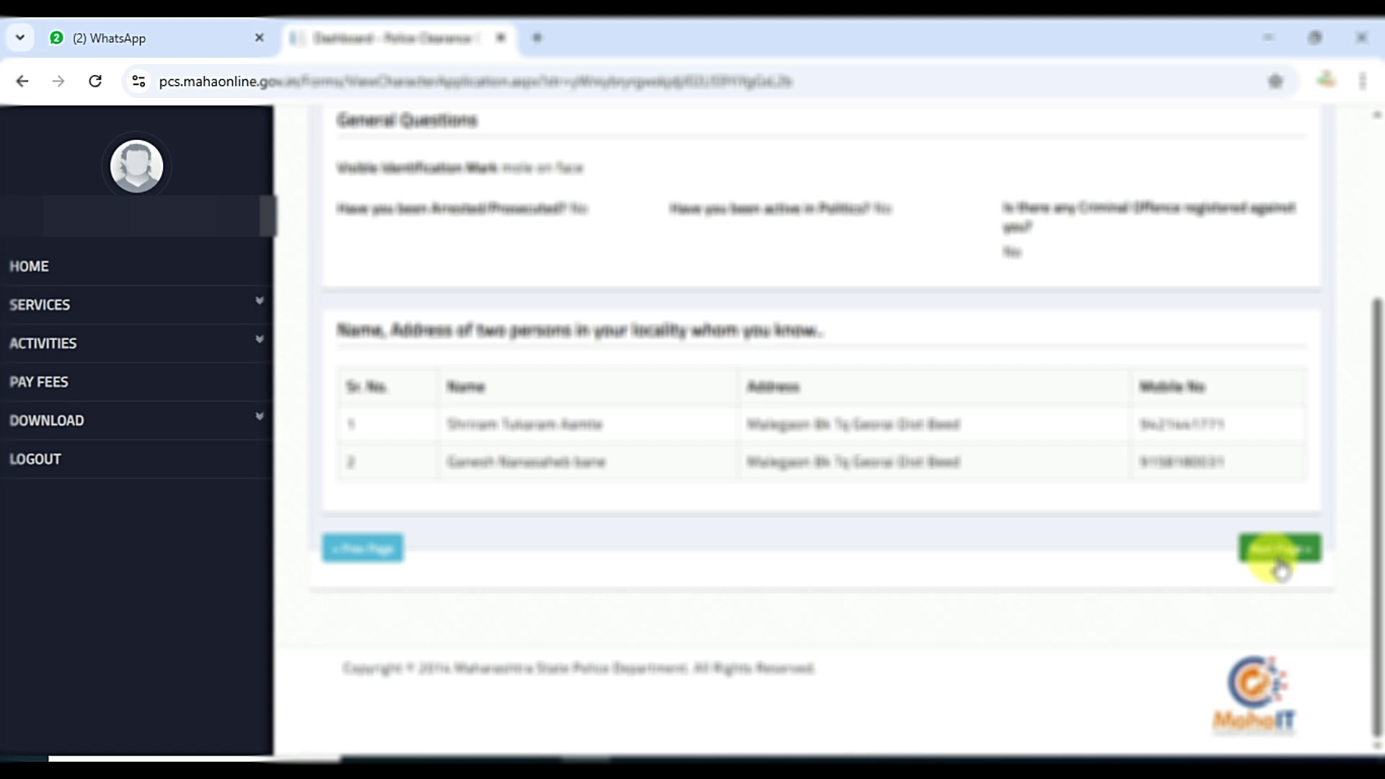
{"action": "left_click", "coordinate": [1278, 568]}
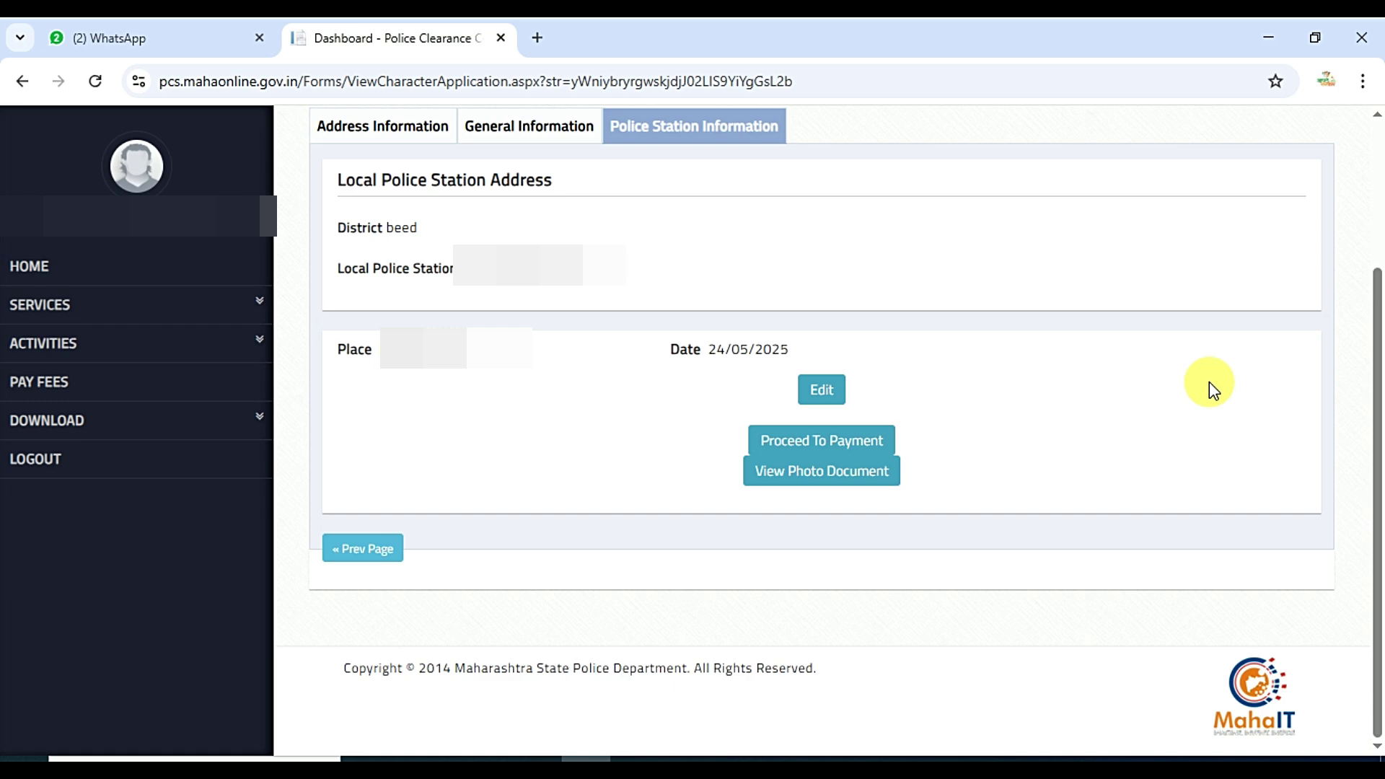
{"action": "left_click", "coordinate": [831, 442]}
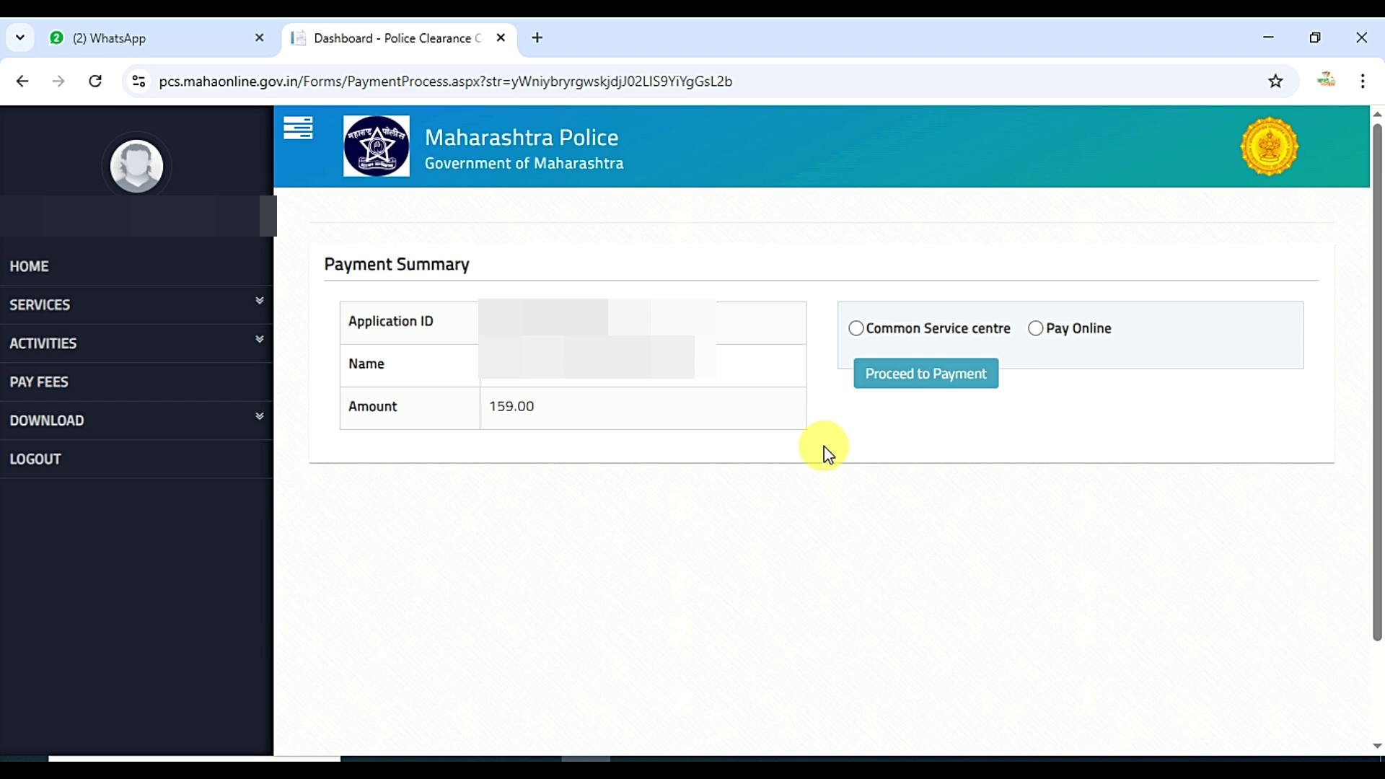
- Check the amount in the Payment Summary, select Pay Online and proceed to the payment gateway
{"action": "left_click_drag", "start_coordinate": [485, 410], "coordinate": [527, 418]}
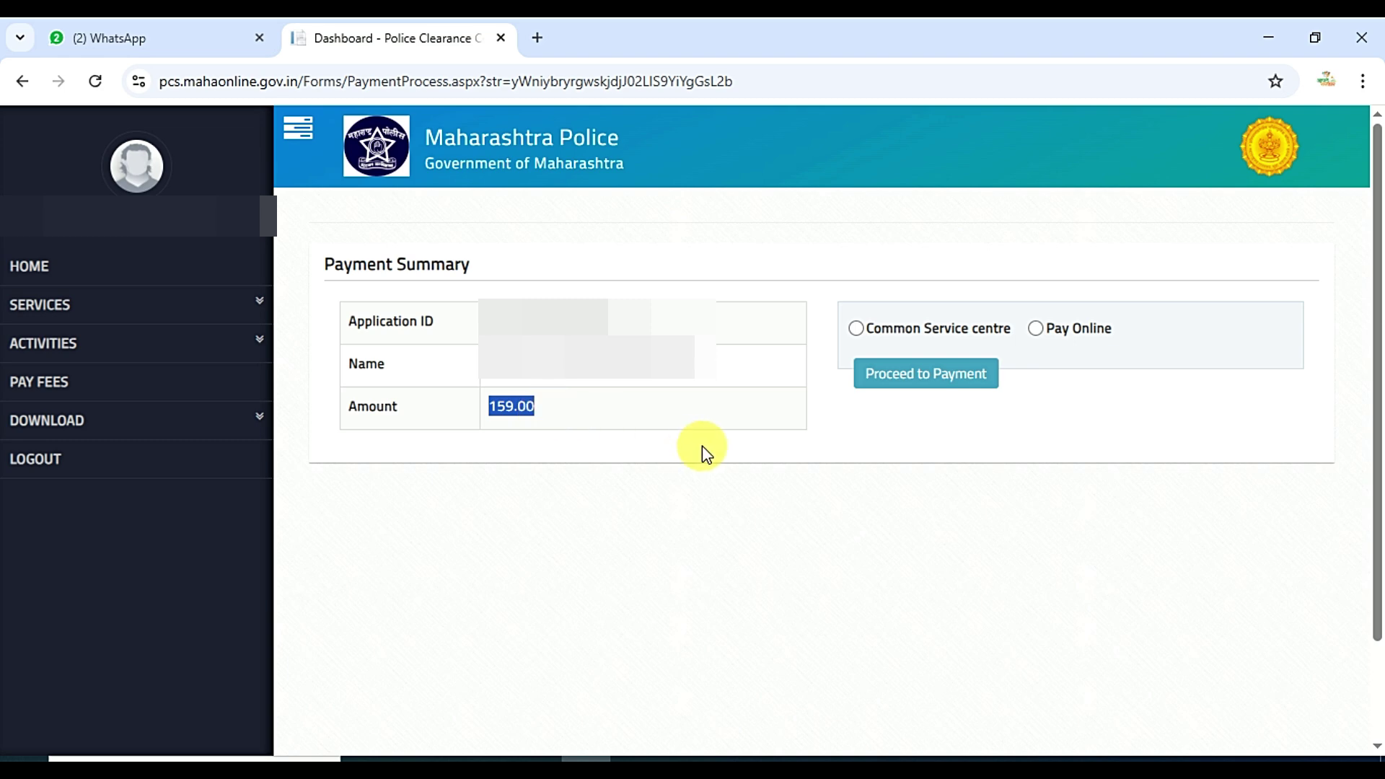
{"action": "left_click", "coordinate": [976, 542]}
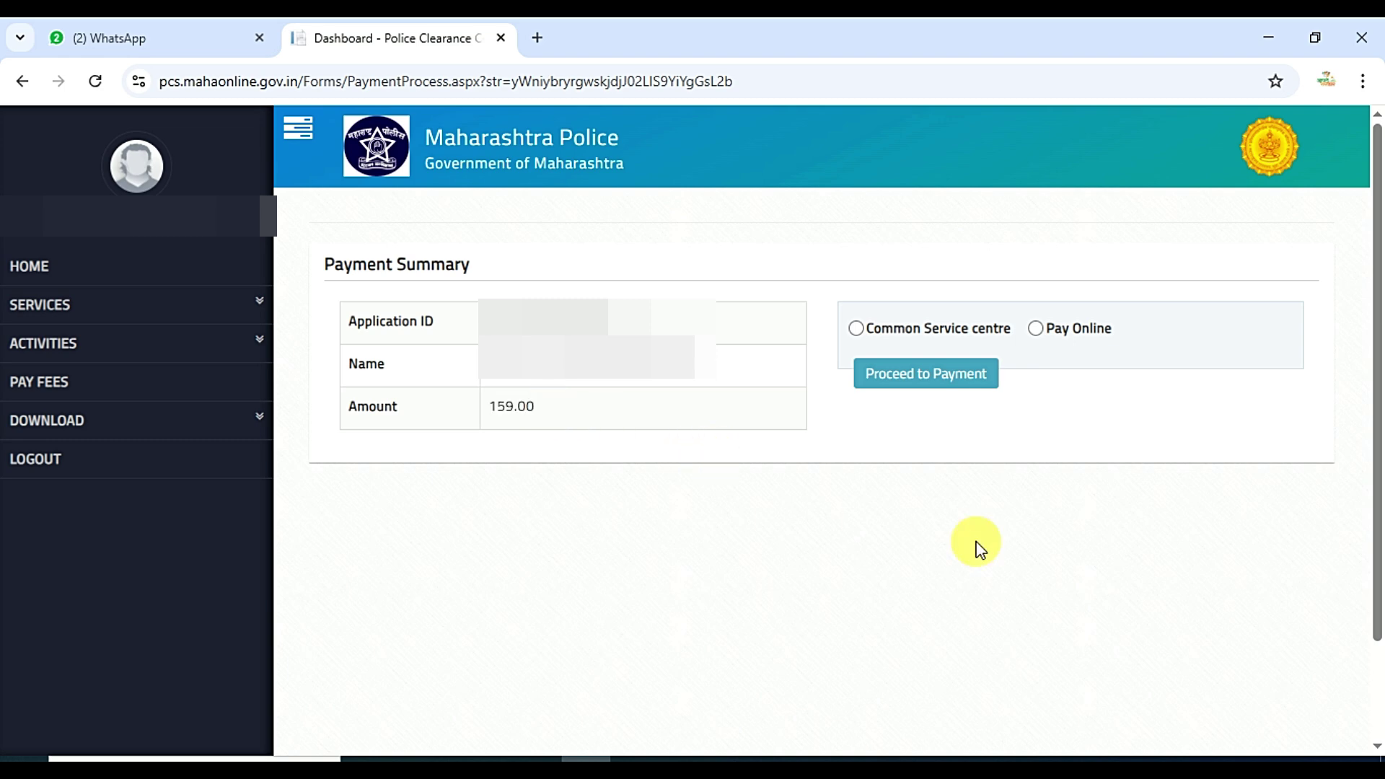
{"action": "left_click", "coordinate": [1036, 331]}
{"action": "left_click", "coordinate": [945, 382]}
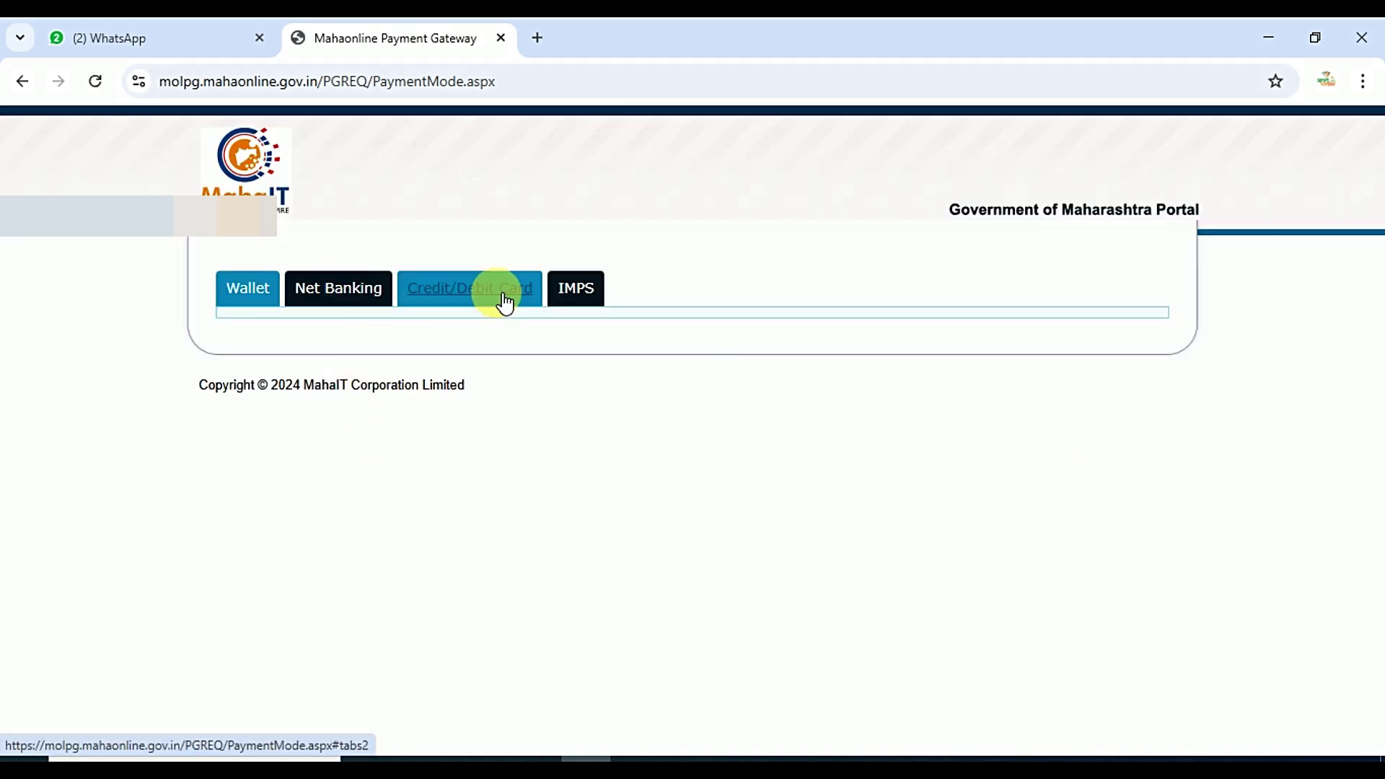
- Choose IMPS through Pay Gov India as the payment mode and proceed for payment from the Payment Details page
{"action": "left_click", "coordinate": [586, 303]}
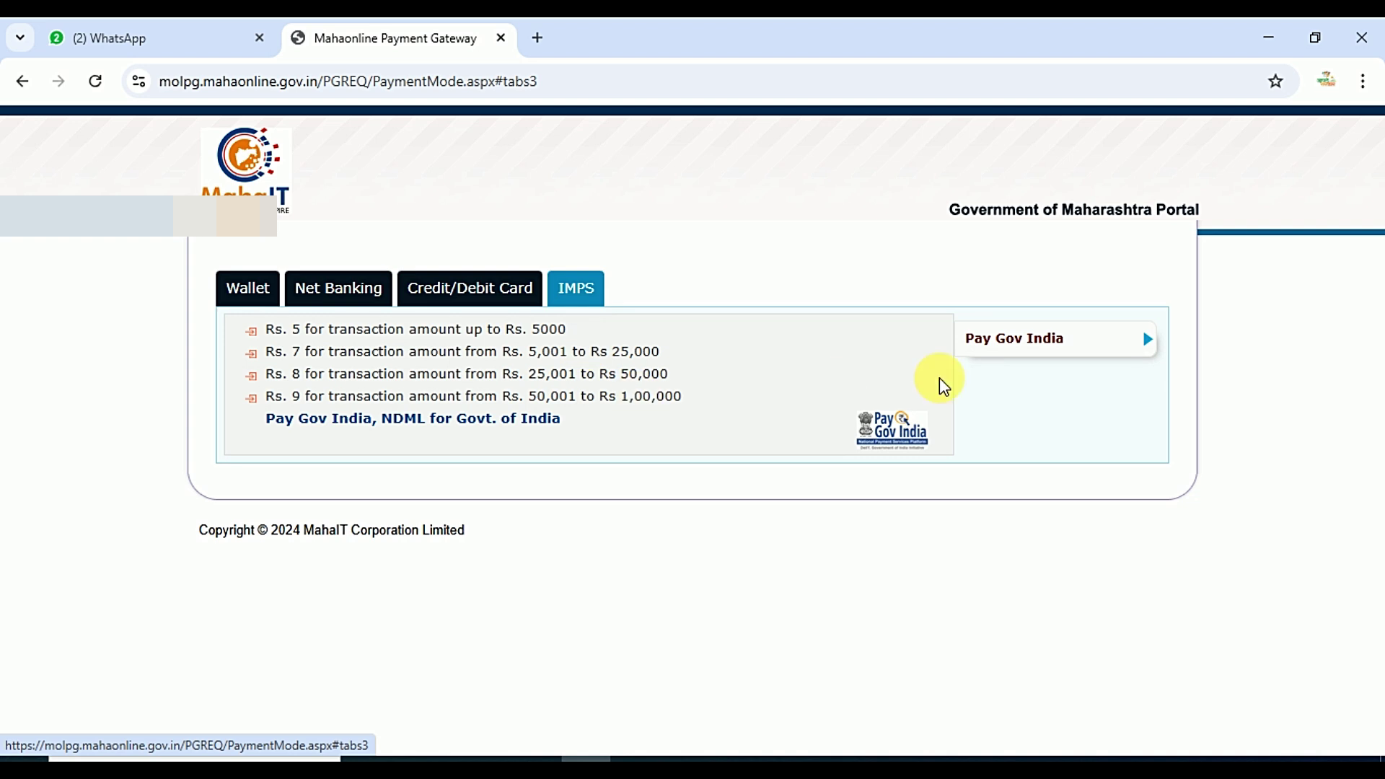
{"action": "left_click", "coordinate": [1073, 353]}
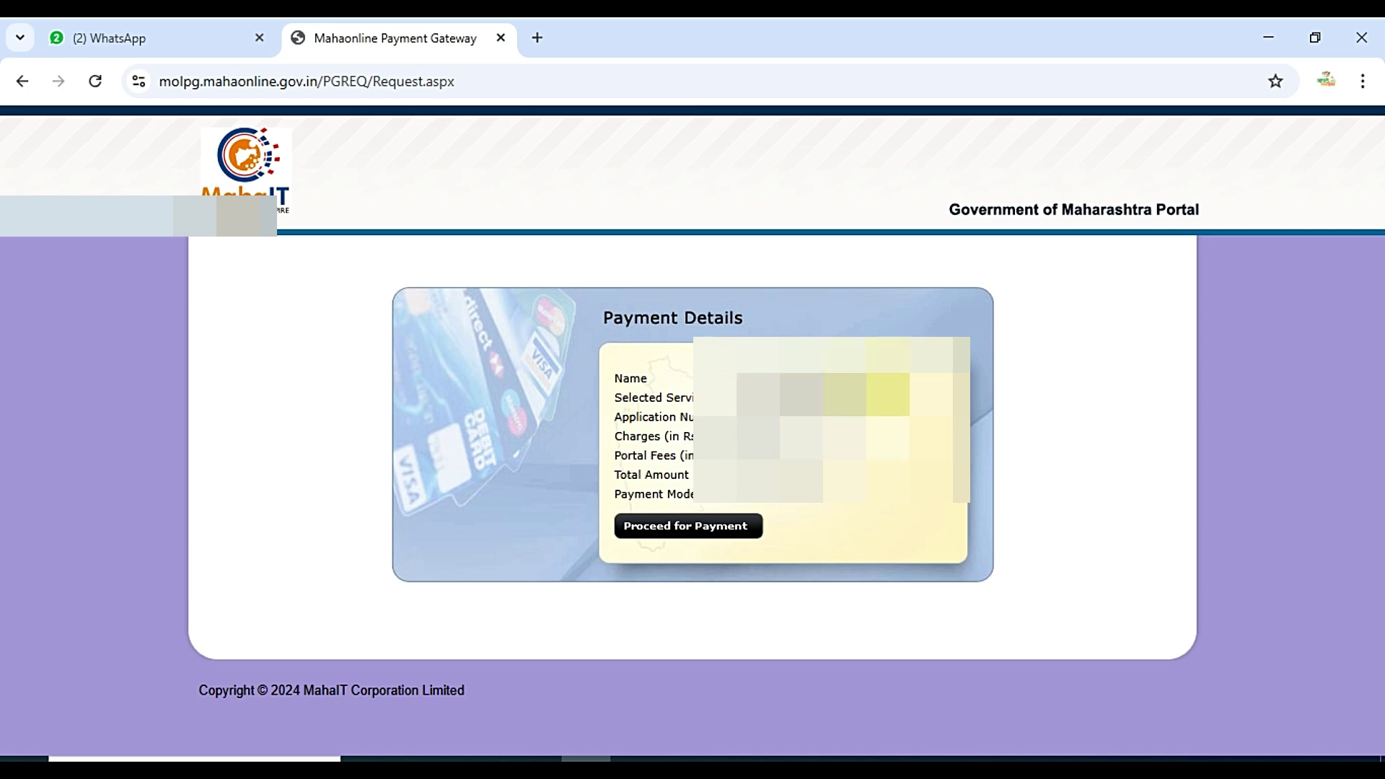
{"action": "left_click", "coordinate": [699, 527]}
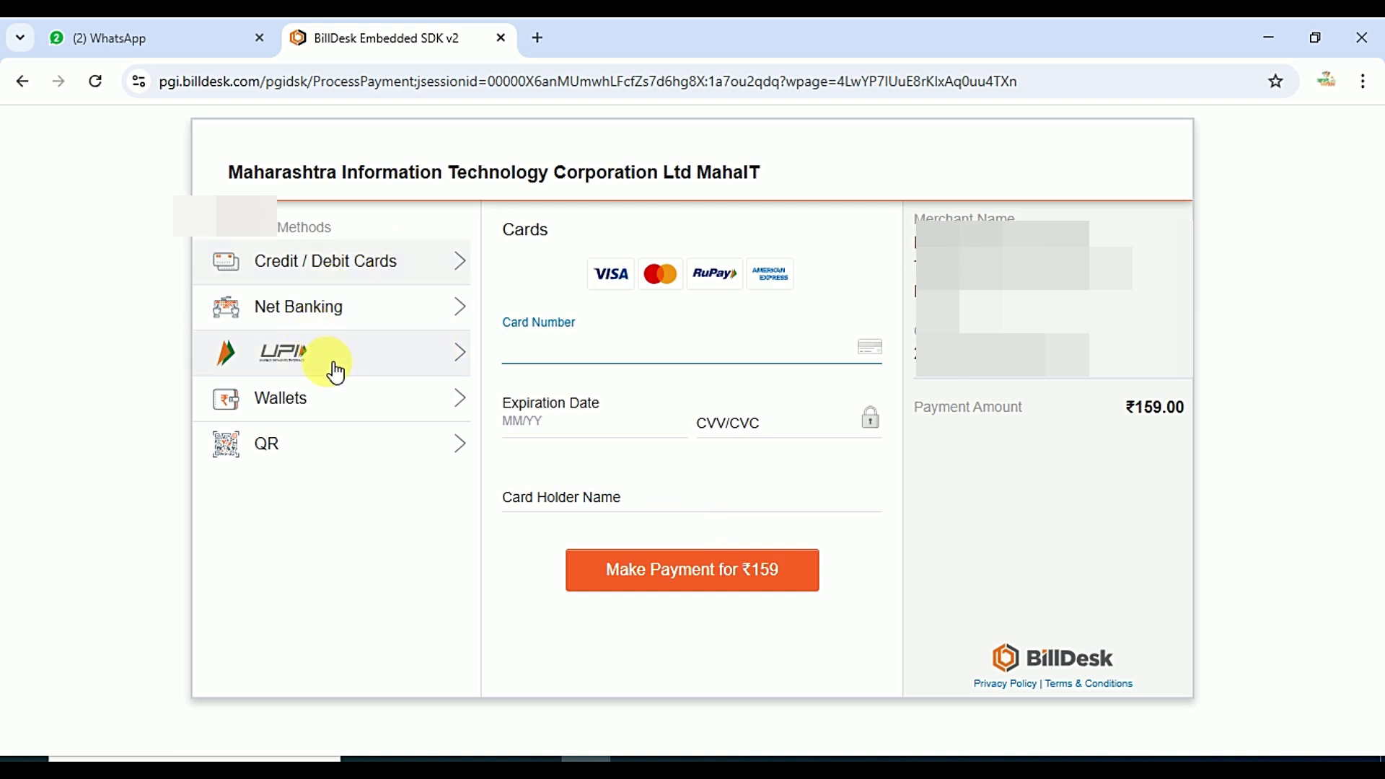
- Select QR as the payment method with BHIM UPI as the QR type, and make the ₹159 payment
{"action": "left_click", "coordinate": [332, 450]}
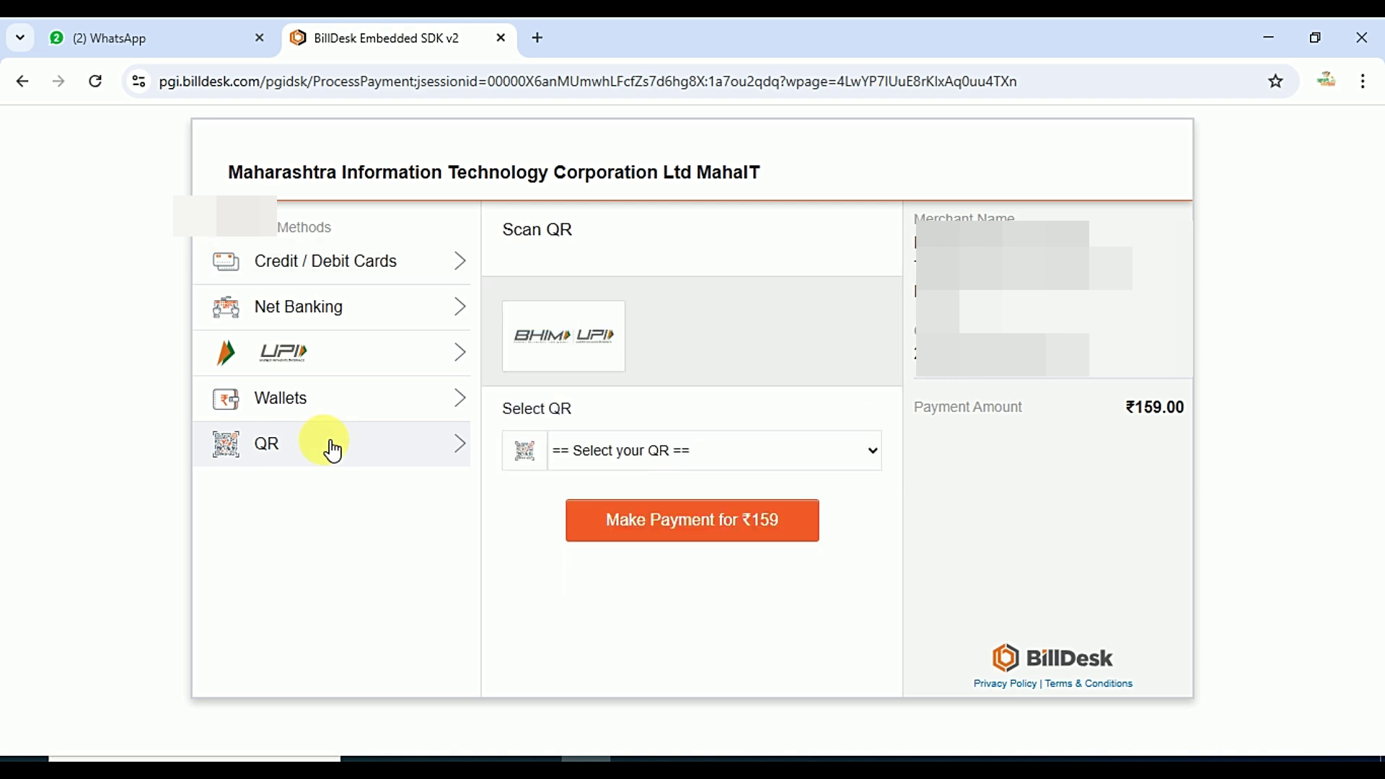
{"action": "left_click", "coordinate": [681, 453]}
{"action": "left_click", "coordinate": [671, 507]}
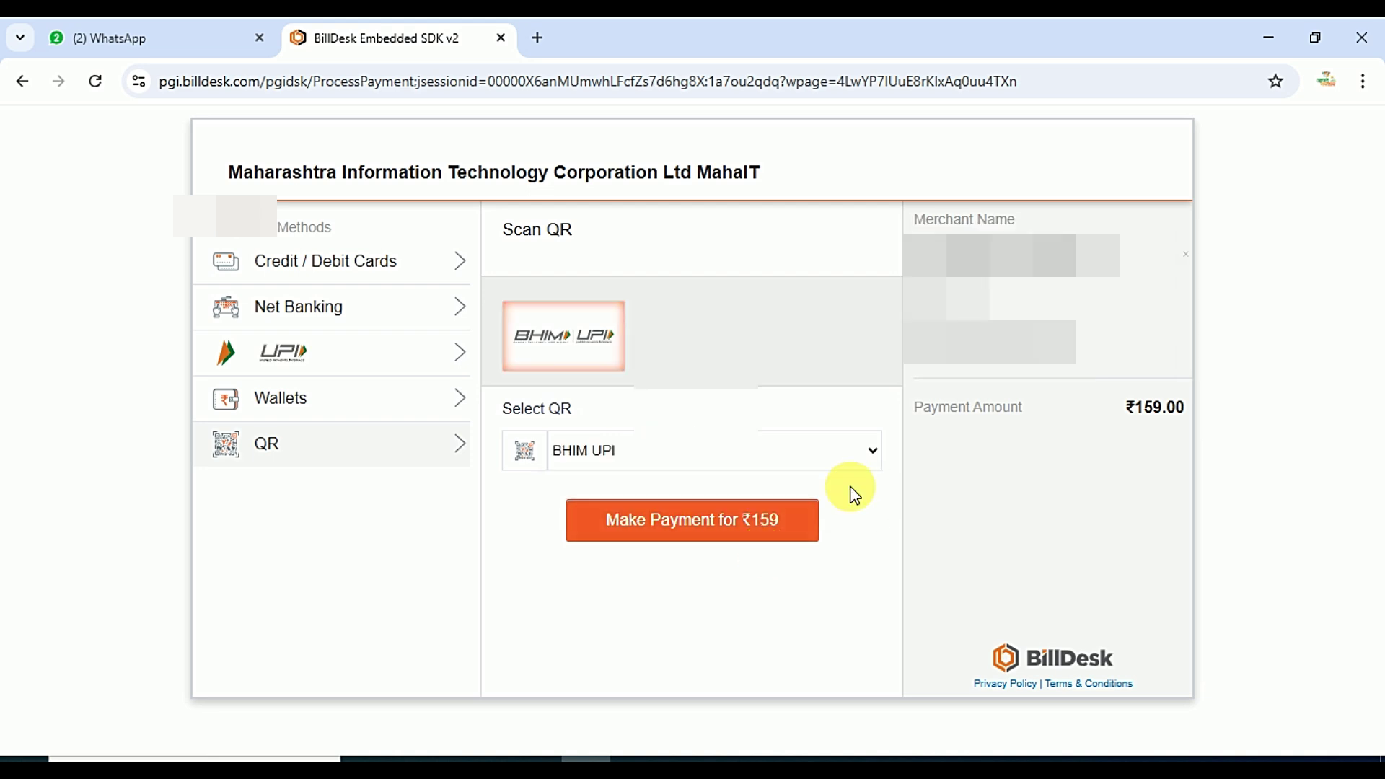
{"action": "left_click", "coordinate": [781, 537]}
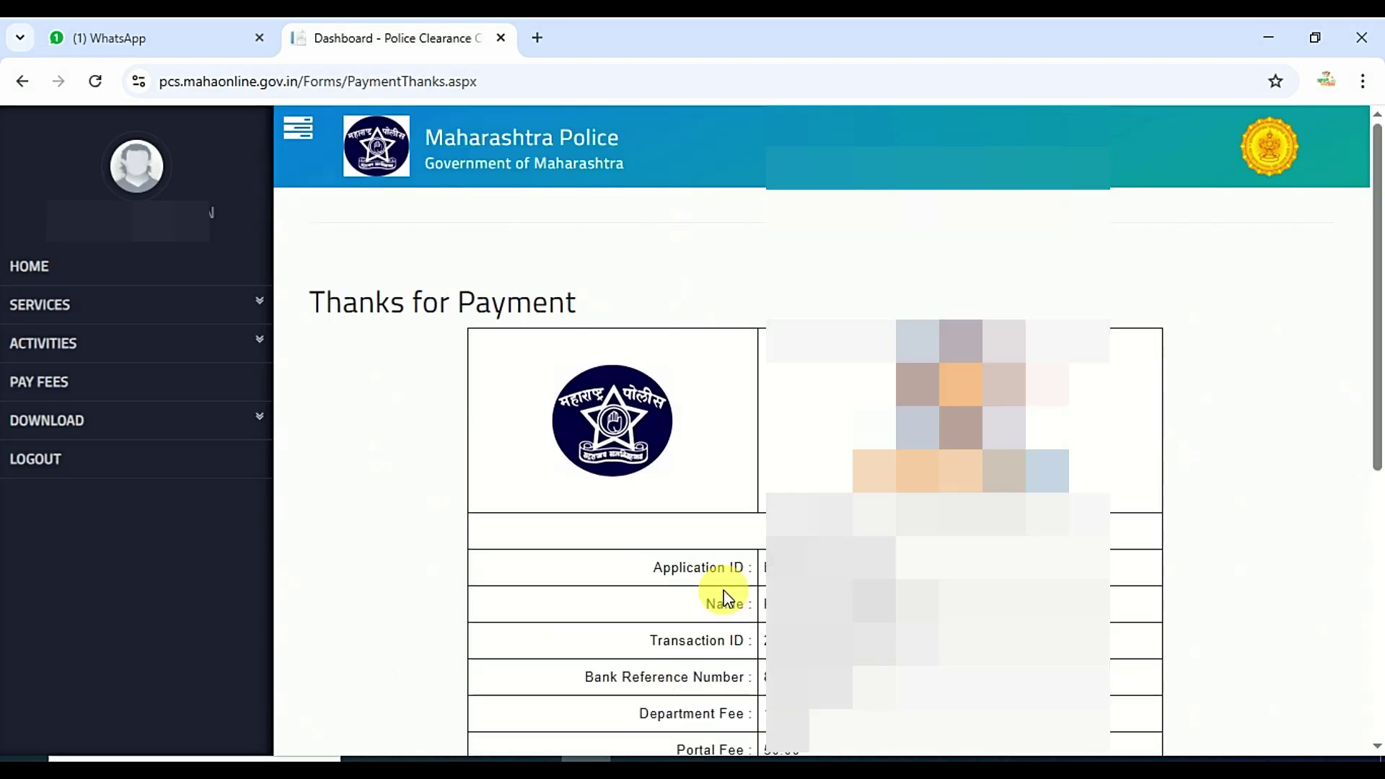
- Examine the payment receipt, including the portal fee, department fee, SGST, CGST and total amounts
{"action": "left_click_drag", "start_coordinate": [296, 309], "coordinate": [700, 297]}
{"action": "left_click", "coordinate": [1039, 556]}
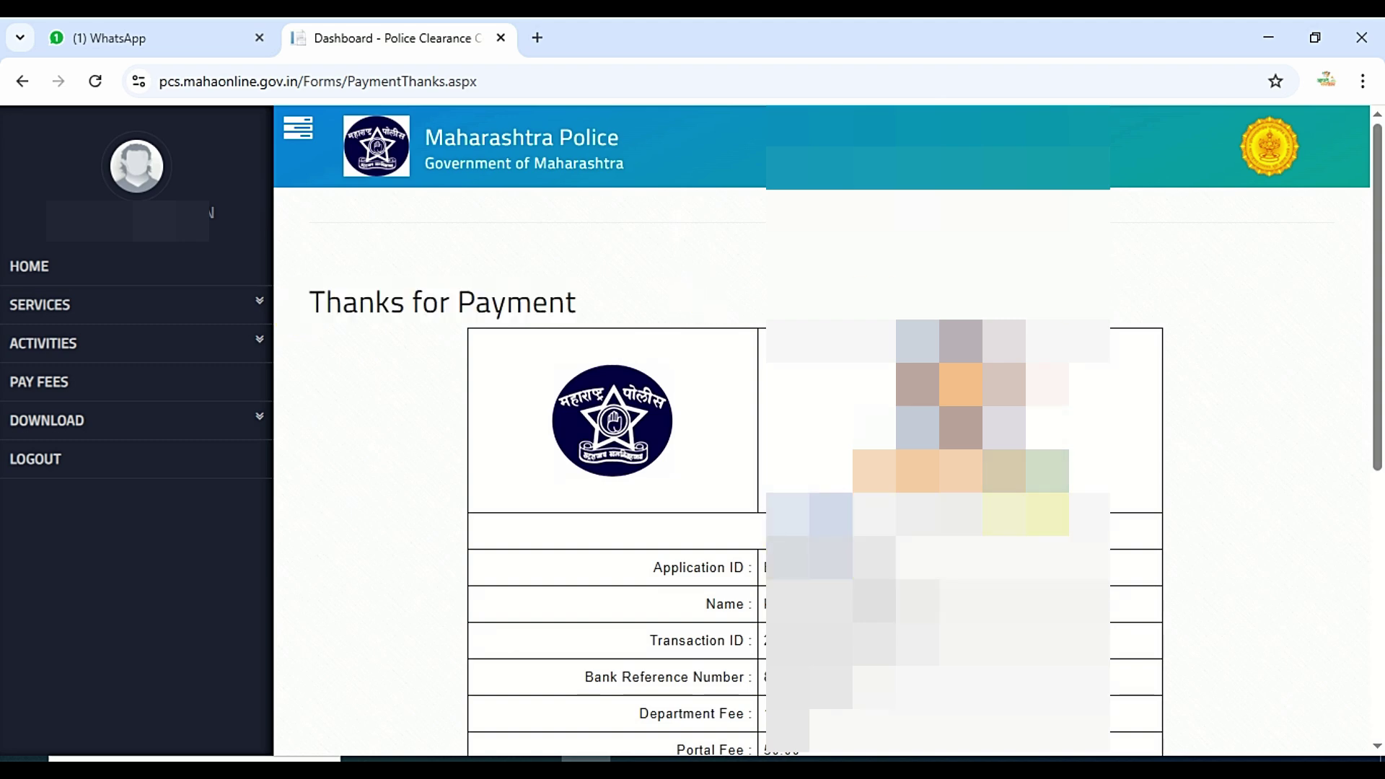
{"action": "scroll", "coordinate": [1039, 556], "scroll_direction": "down", "scroll_amount": 5}
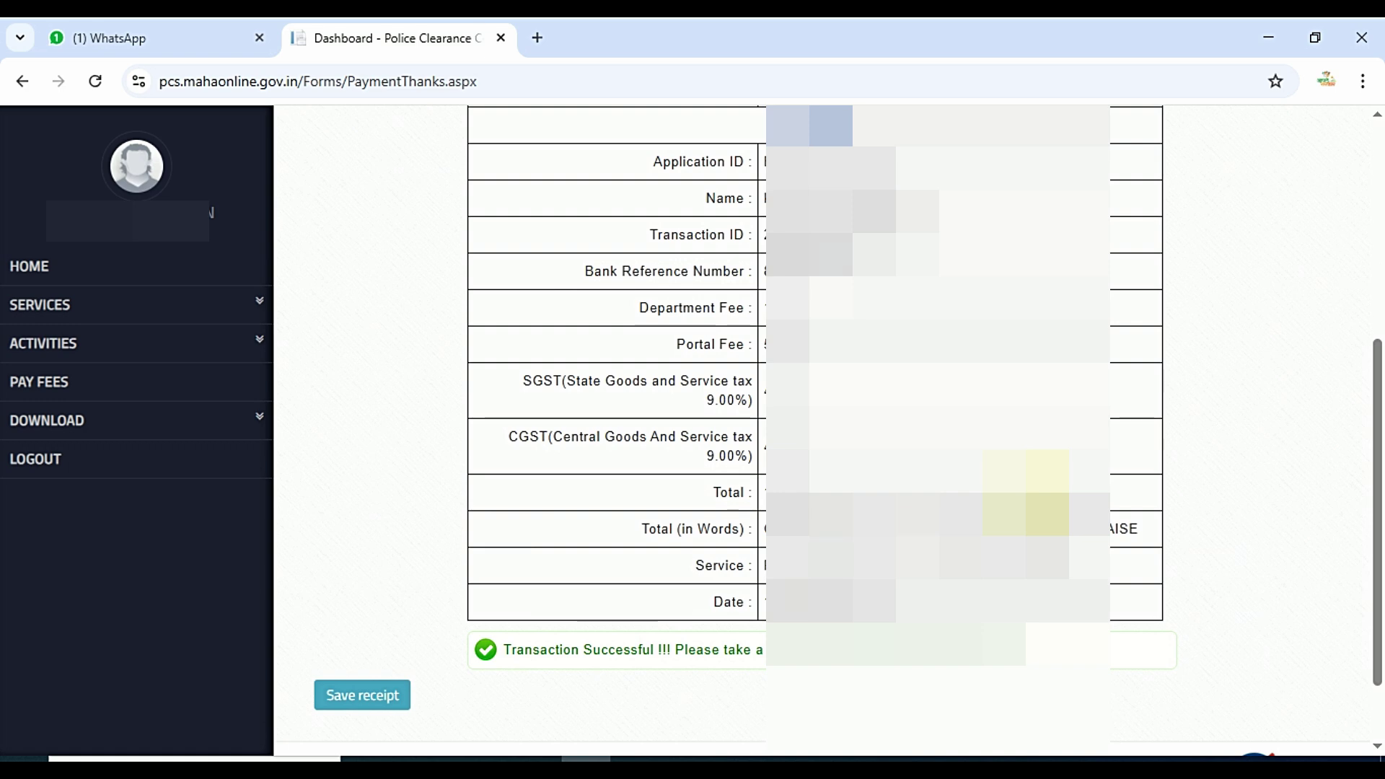
{"action": "scroll", "coordinate": [1039, 556], "scroll_direction": "down", "scroll_amount": 1}
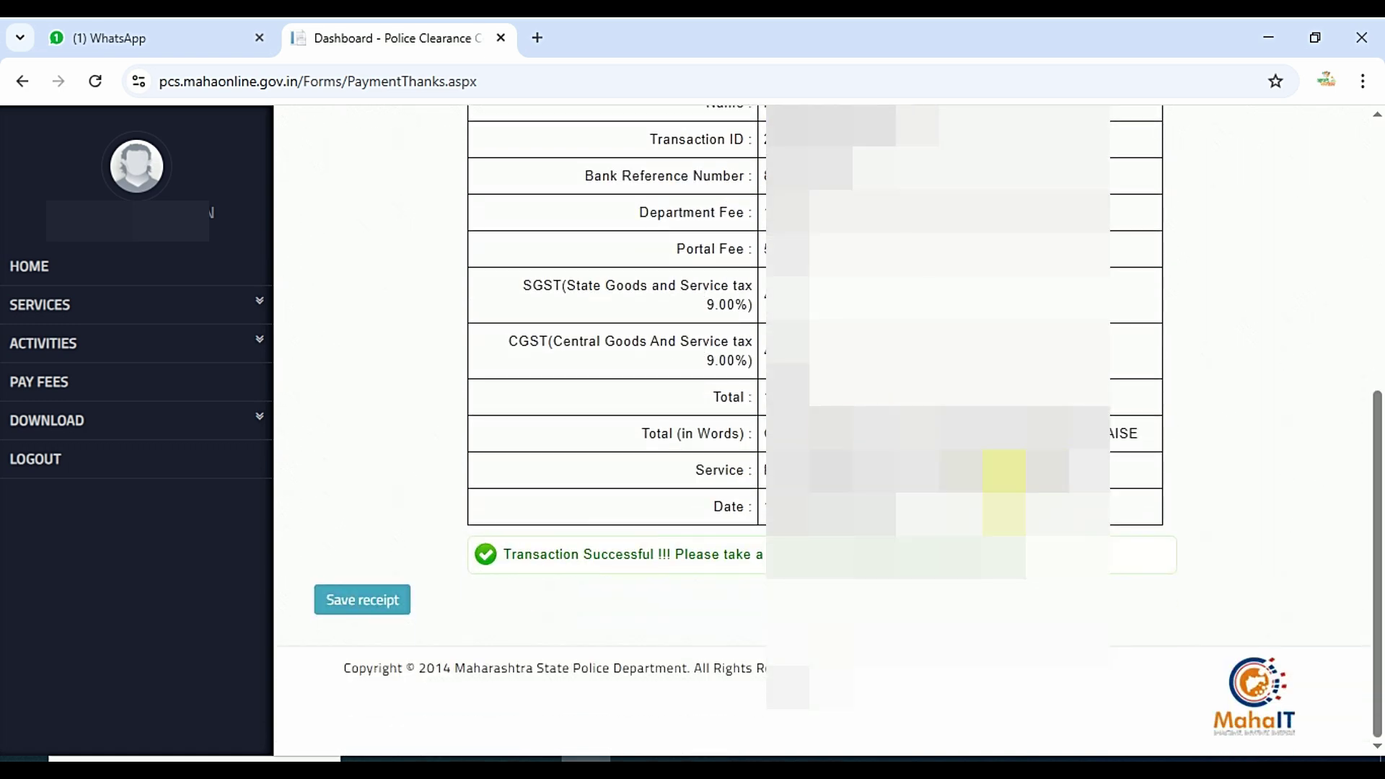
{"action": "left_click_drag", "start_coordinate": [757, 408], "coordinate": [812, 404]}
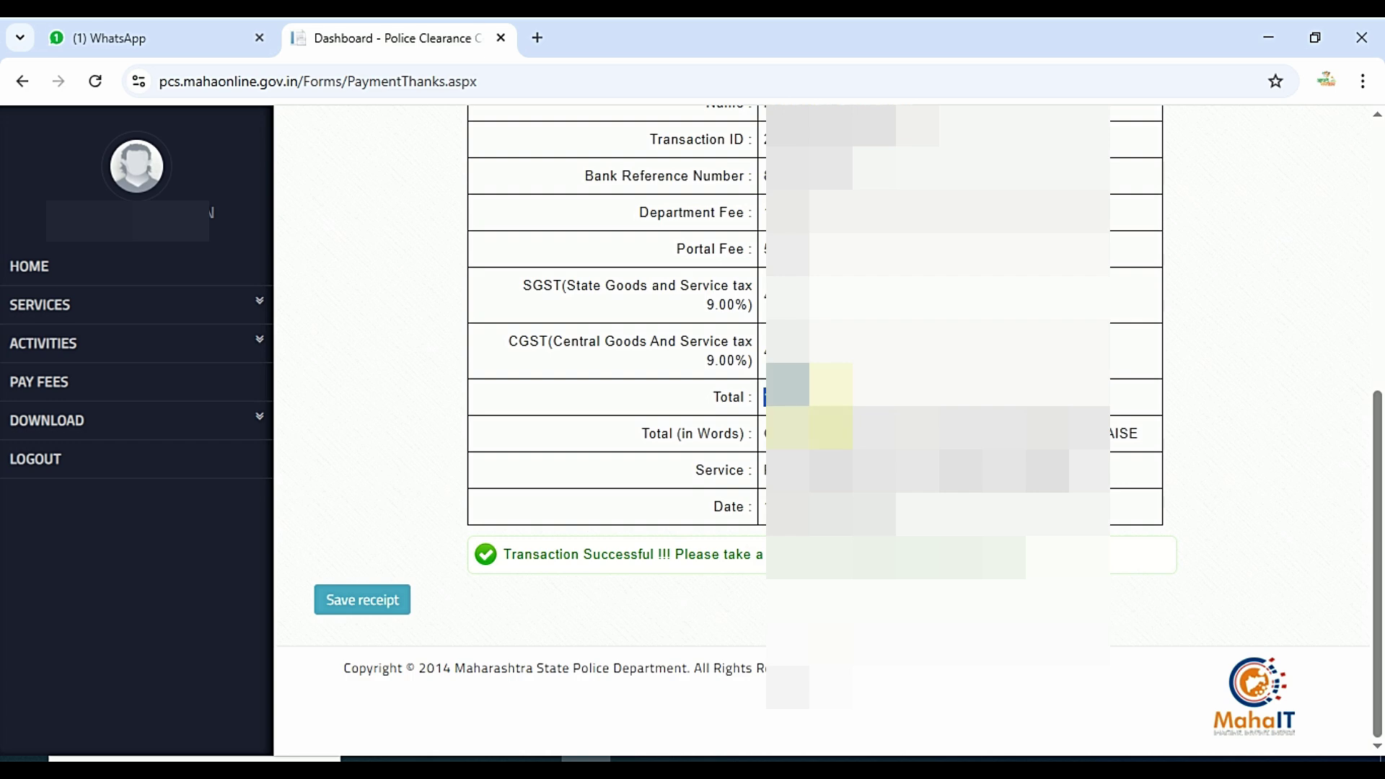
{"action": "left_click_drag", "start_coordinate": [756, 256], "coordinate": [797, 212]}
{"action": "left_click_drag", "start_coordinate": [763, 294], "coordinate": [806, 297]}
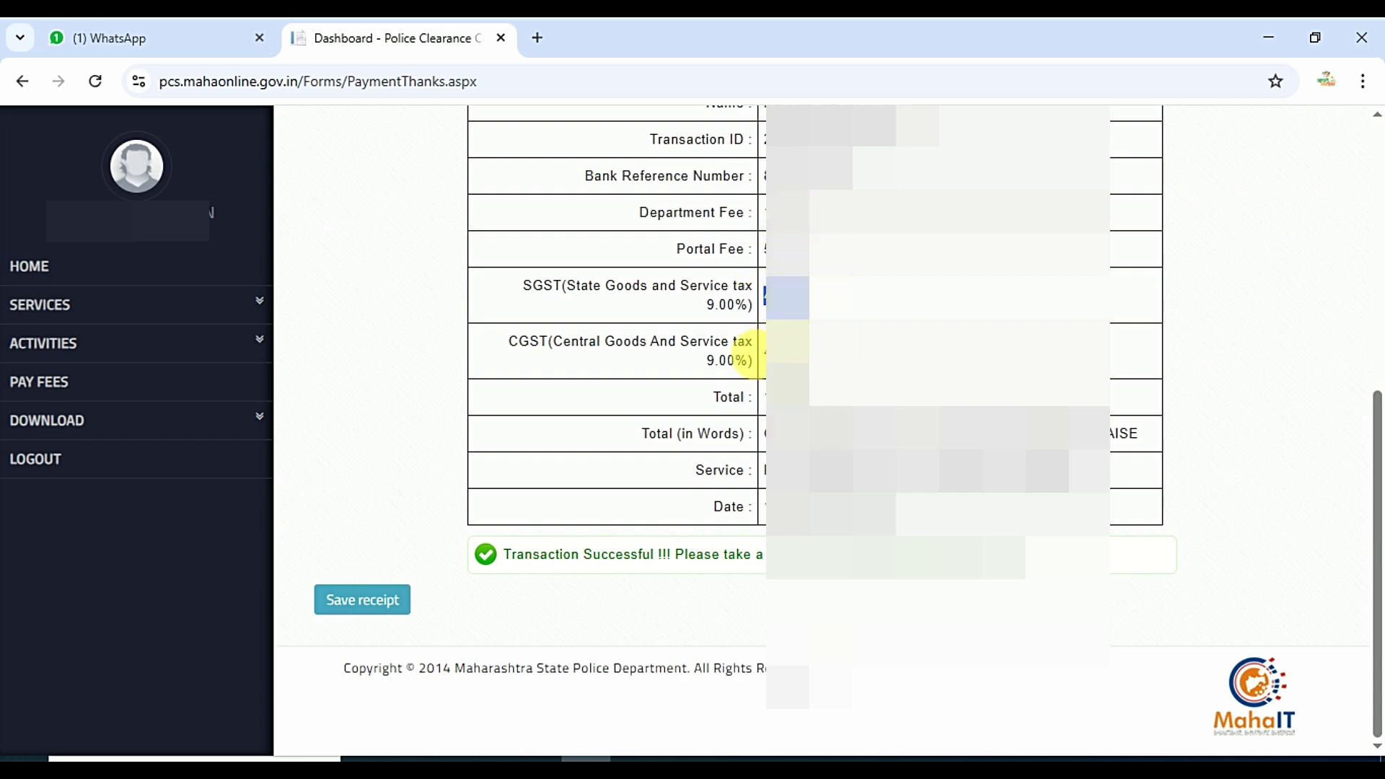
{"action": "left_click_drag", "start_coordinate": [758, 349], "coordinate": [802, 355]}
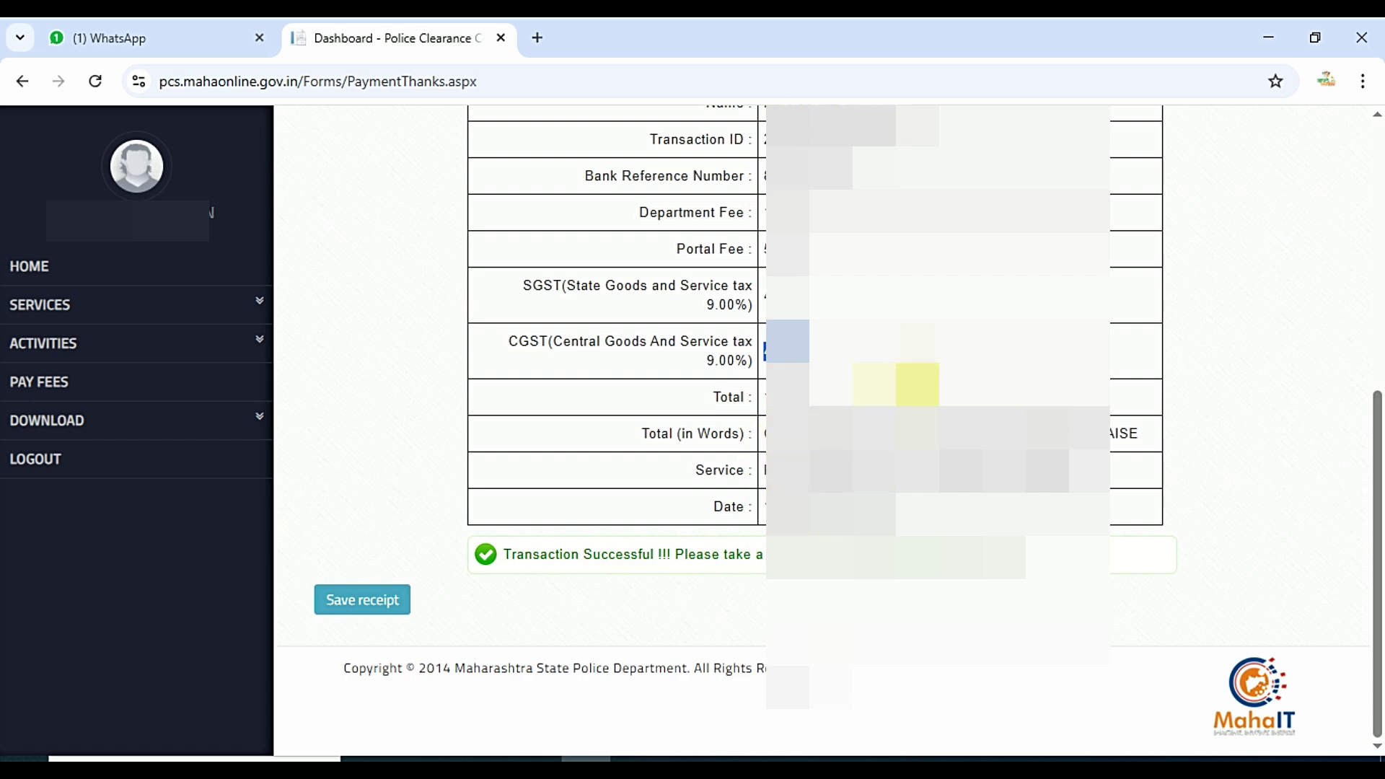
{"action": "left_click", "coordinate": [810, 383]}
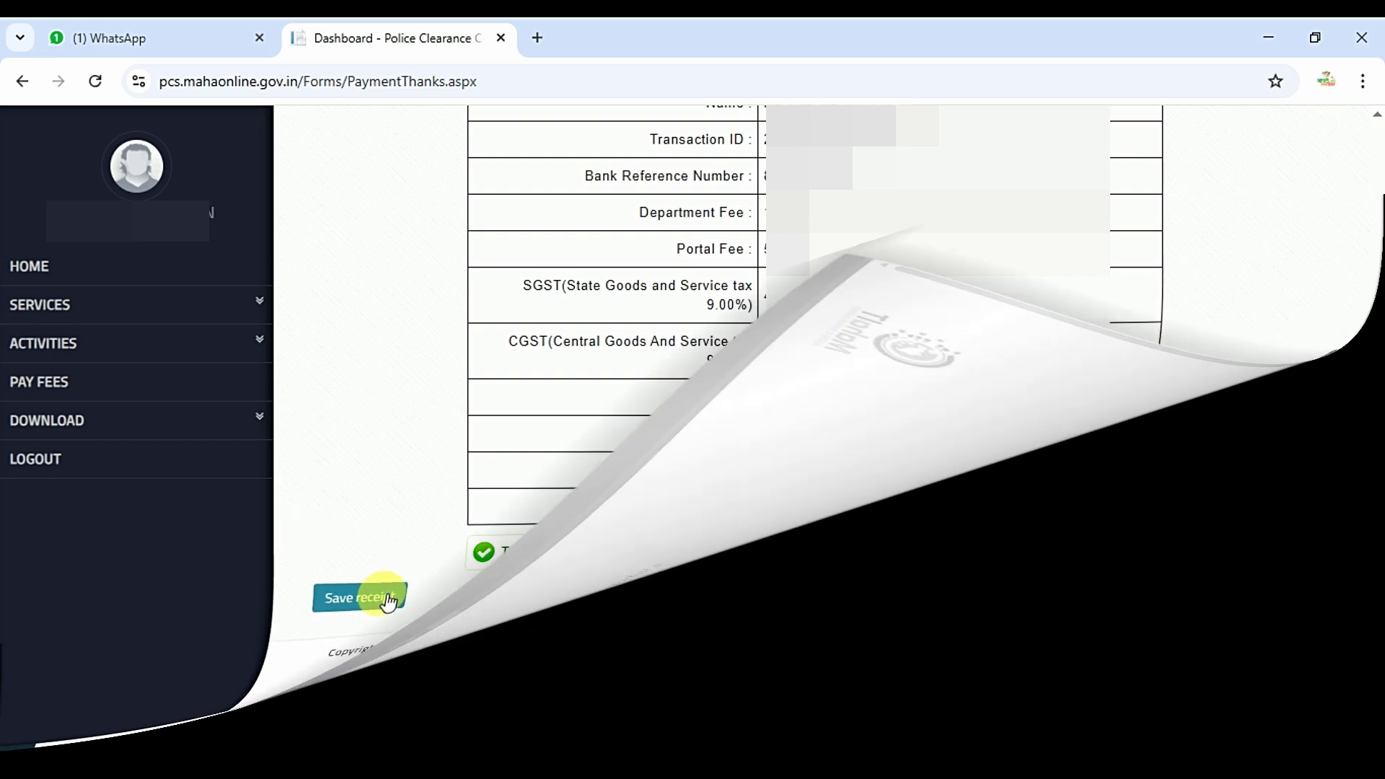